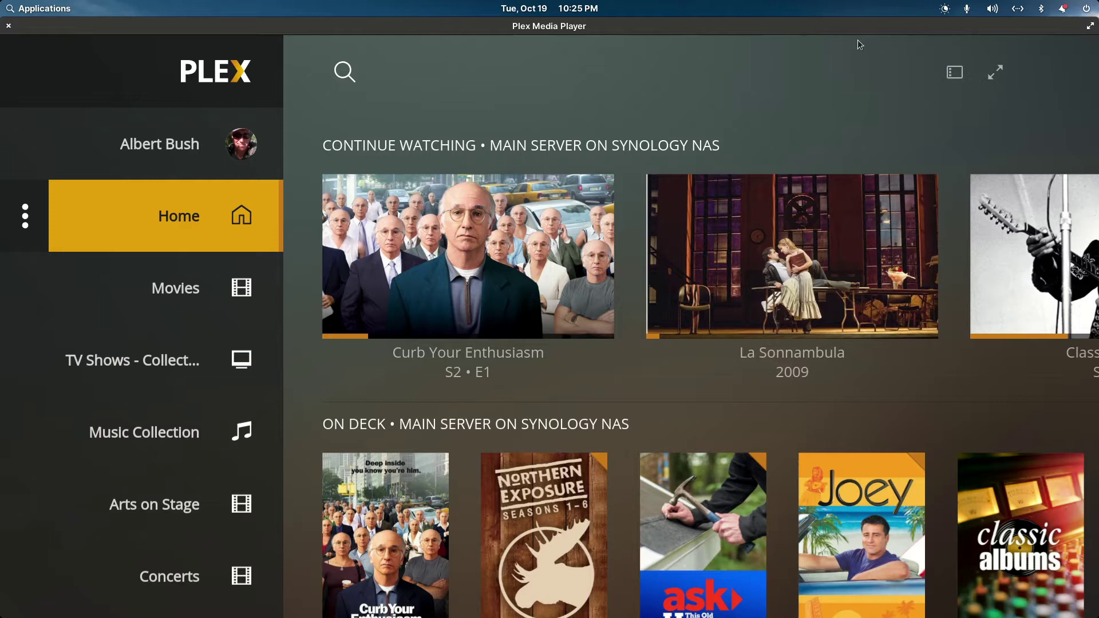
# - Maximize the player window and move through the Continue Watching row to The Underground Railroad
pyautogui.doubleClick(862, 29)
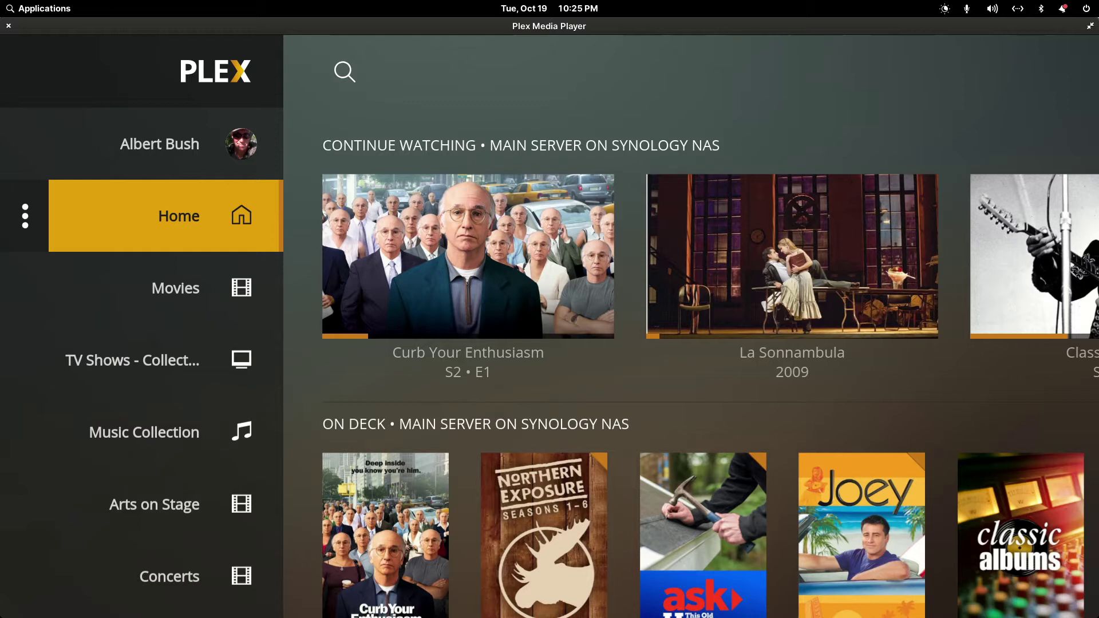
pyautogui.press('Right')
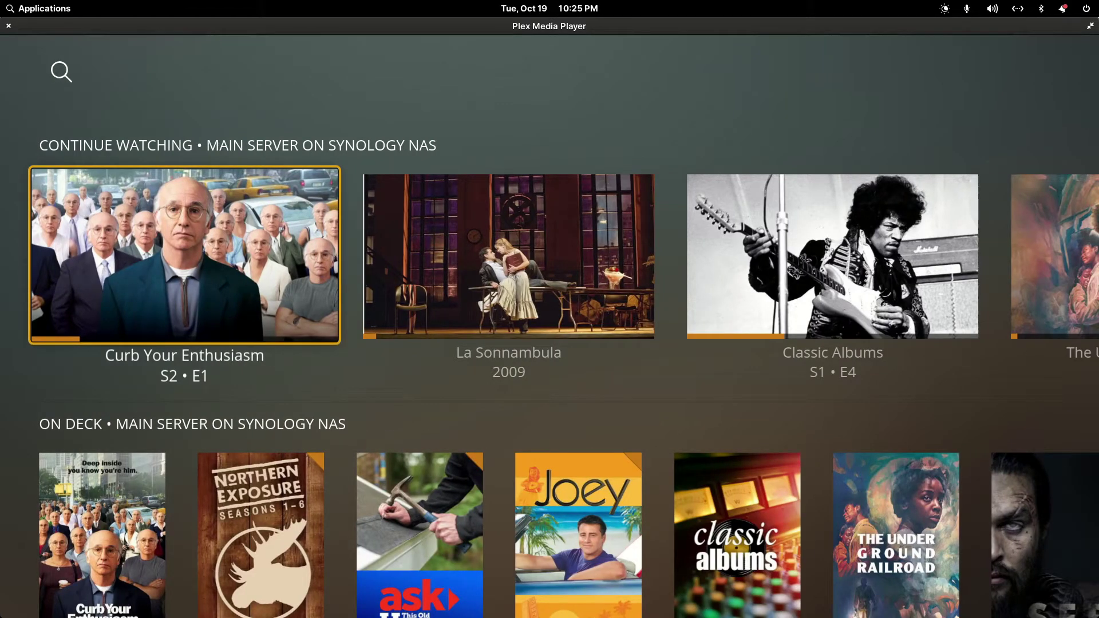
pyautogui.press('Right')
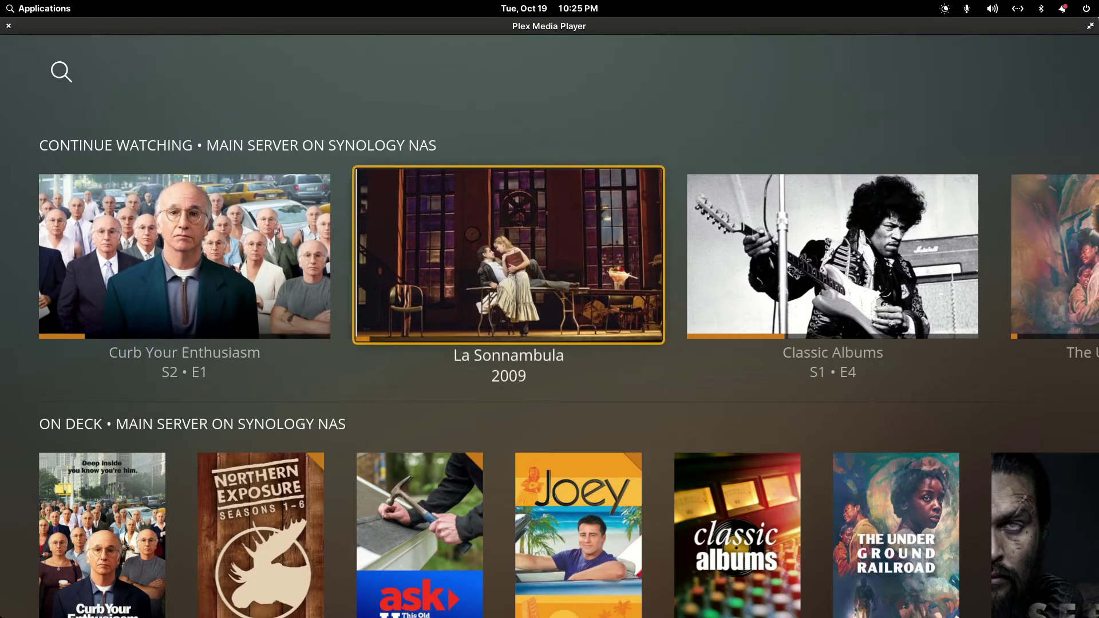
pyautogui.press('Left')
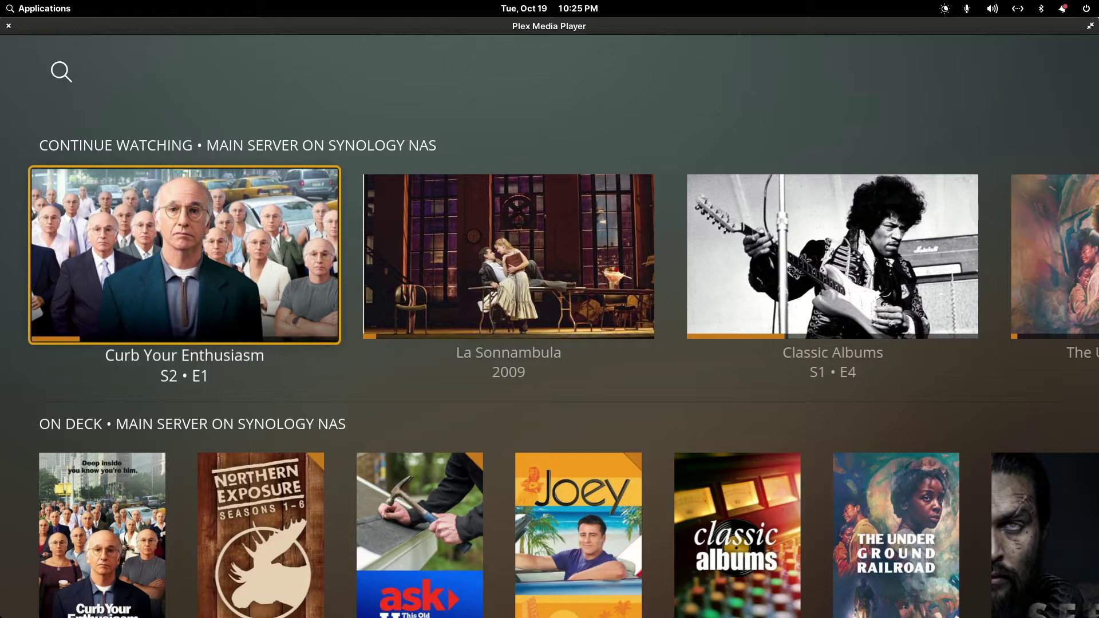
pyautogui.press('Right')
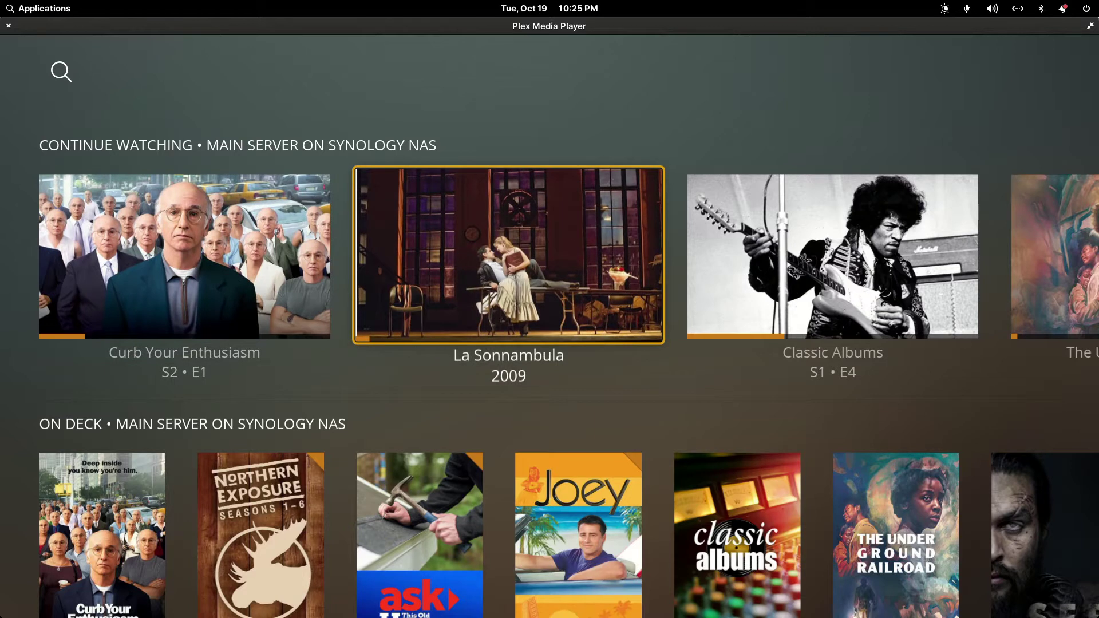
pyautogui.press('Right')
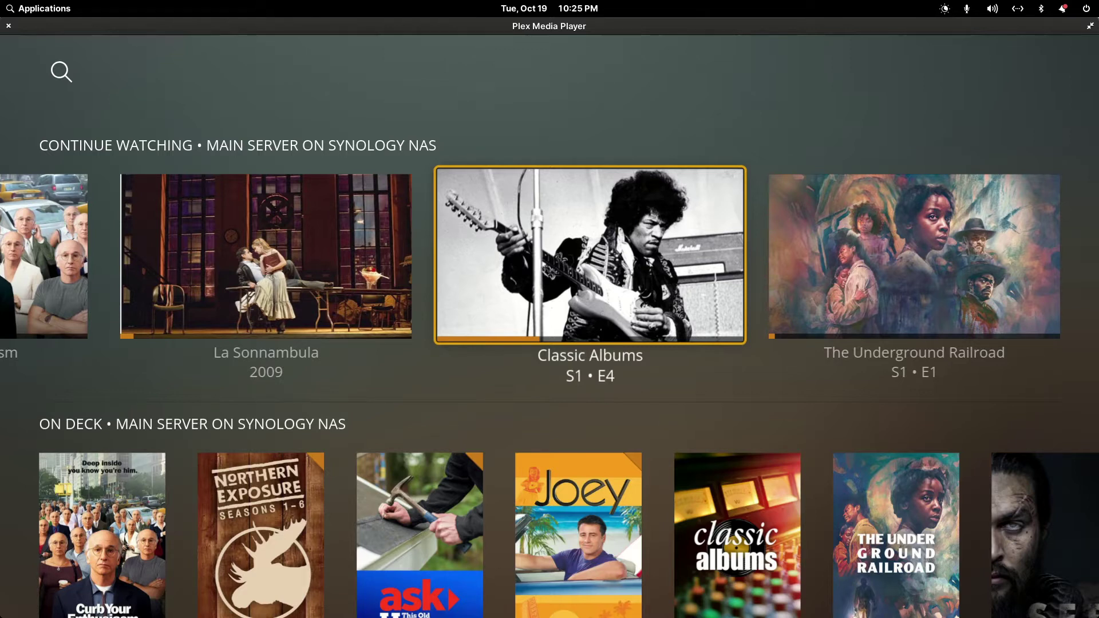
pyautogui.press('Right')
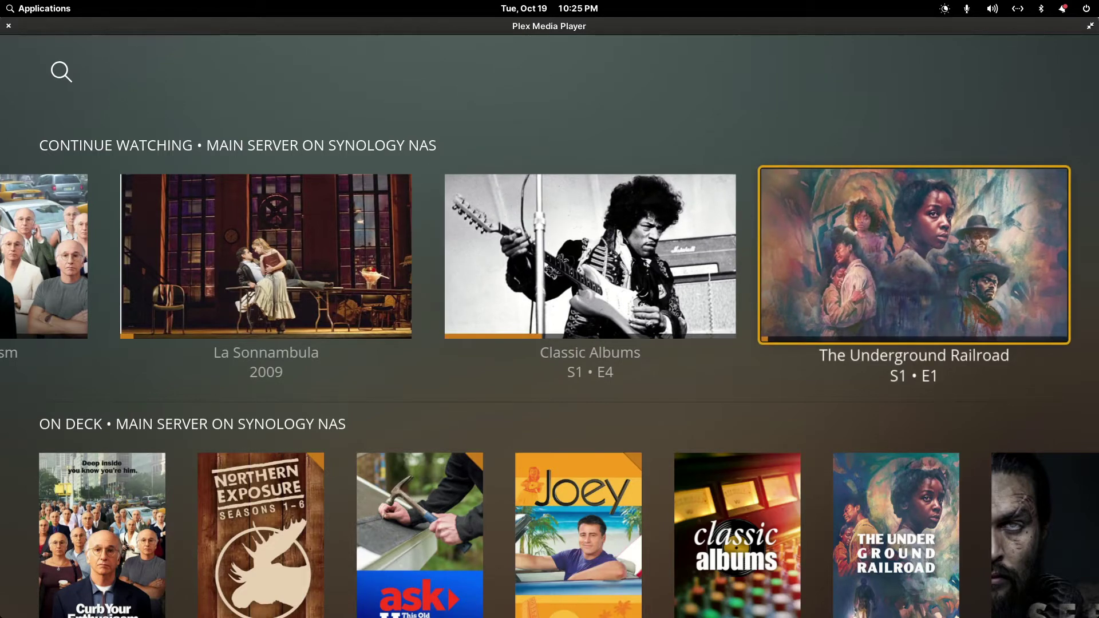
# - Open Curb Your Enthusiasm's The Car Salesman from On Deck, bring up its resume playback options, and return to the home screen without playing
pyautogui.press('Down')
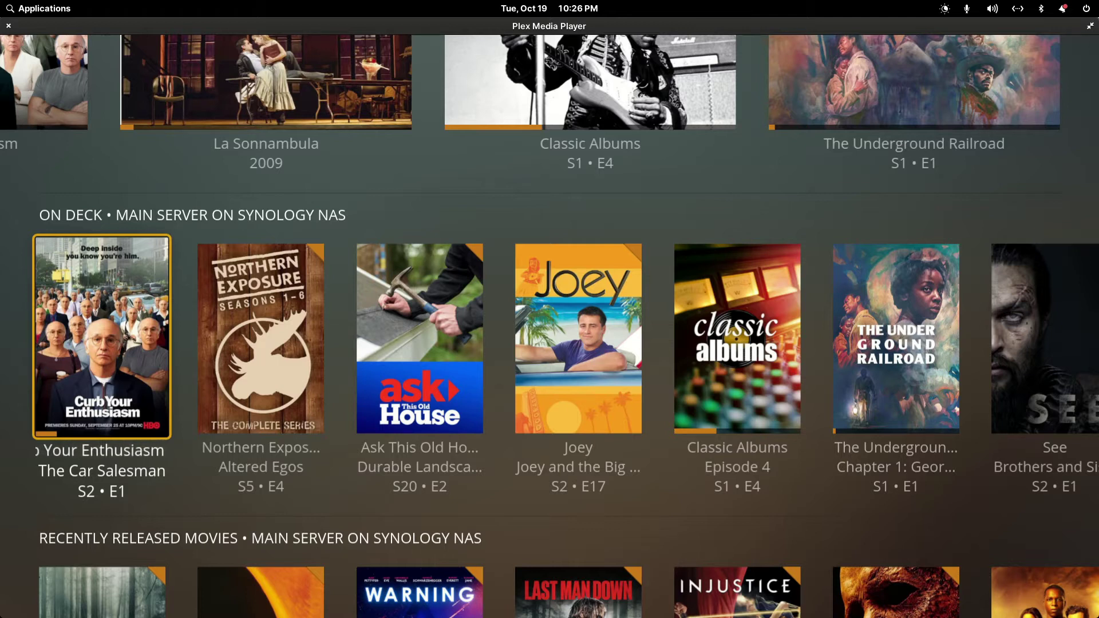
pyautogui.press('Right')
pyautogui.press('Left')
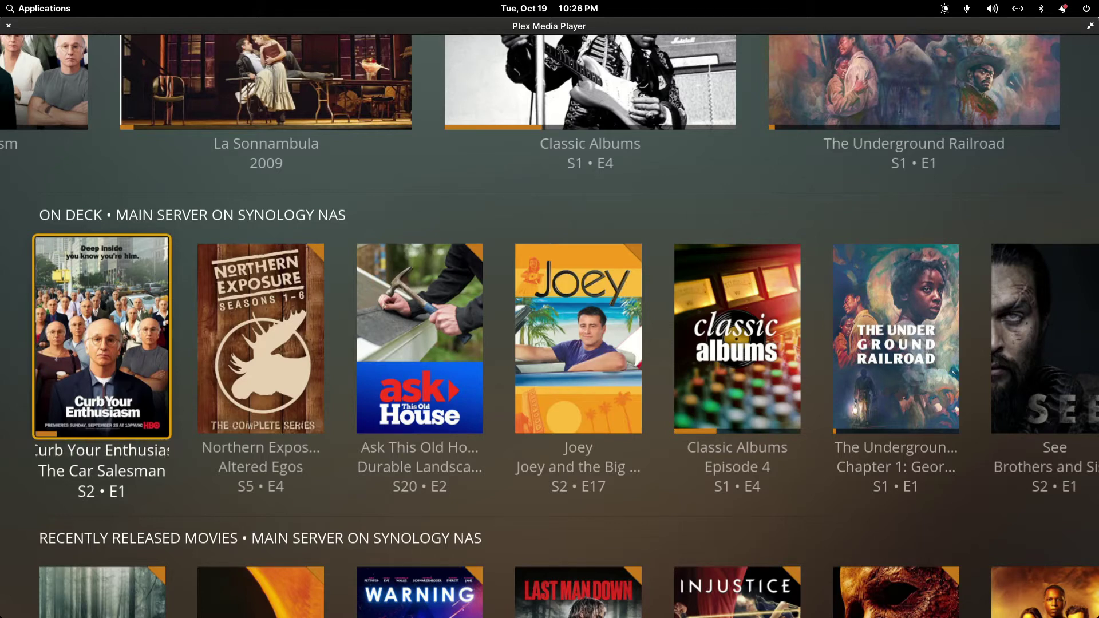
pyautogui.press('Return')
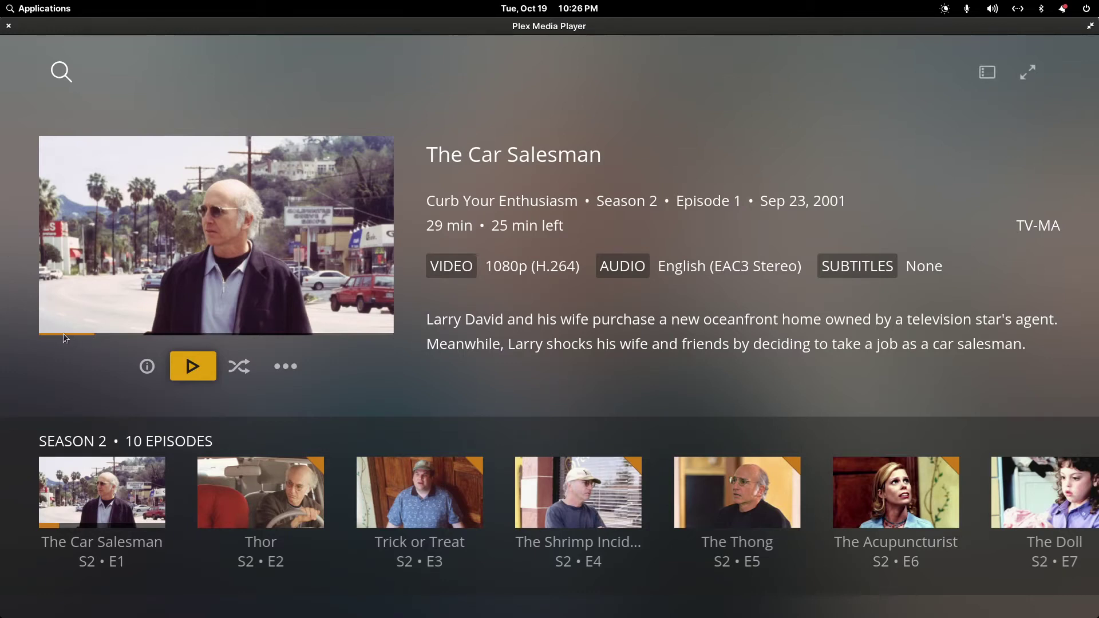
pyautogui.click(203, 377)
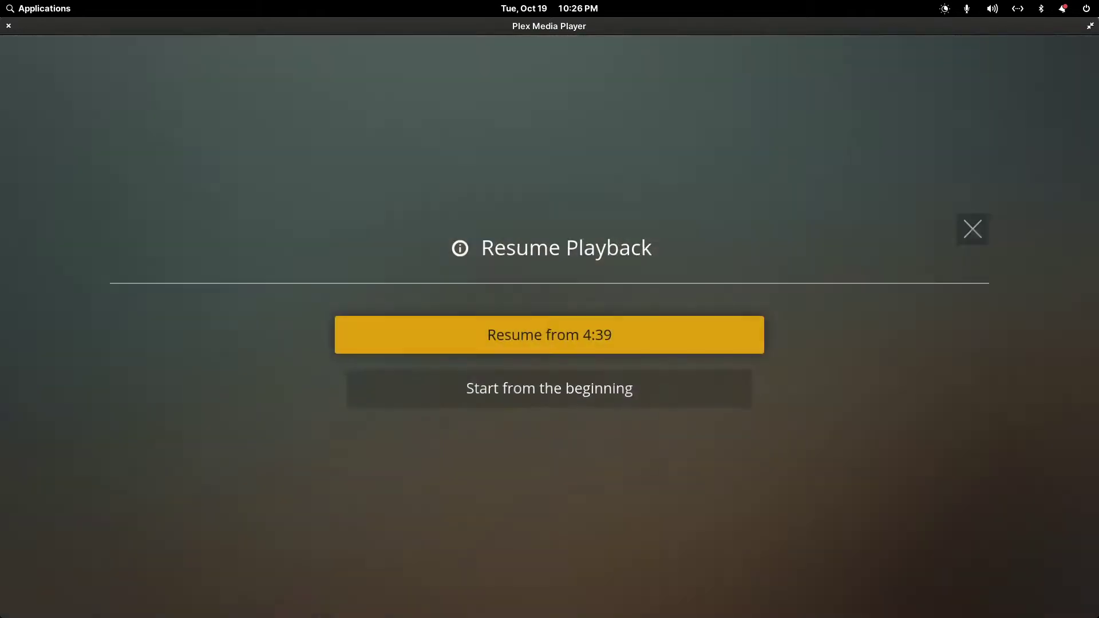
pyautogui.press('Escape')
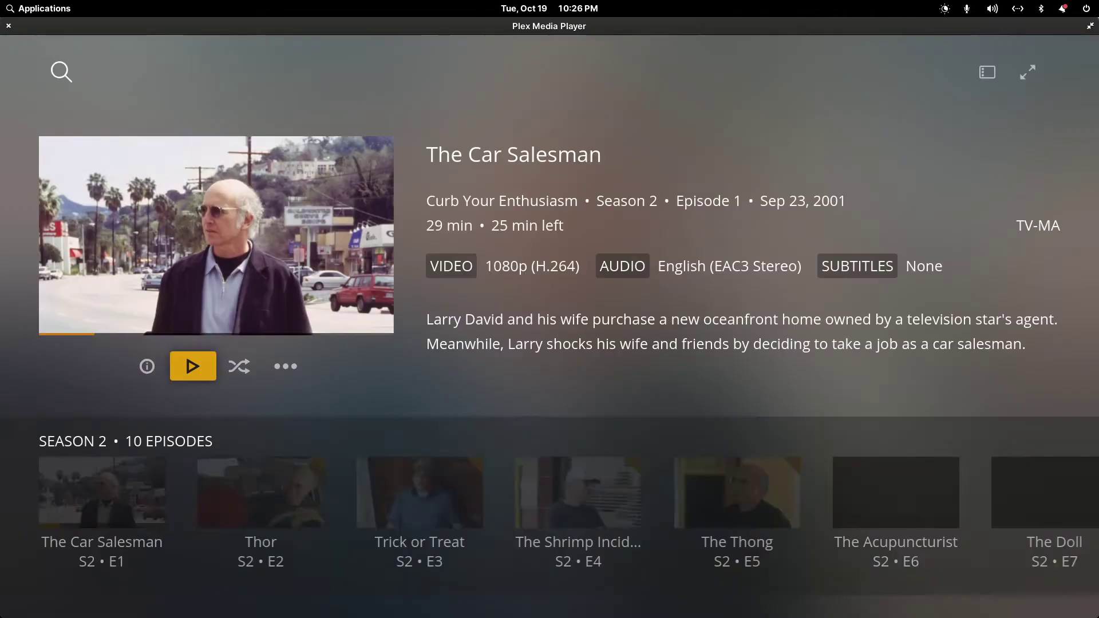
pyautogui.press('Escape')
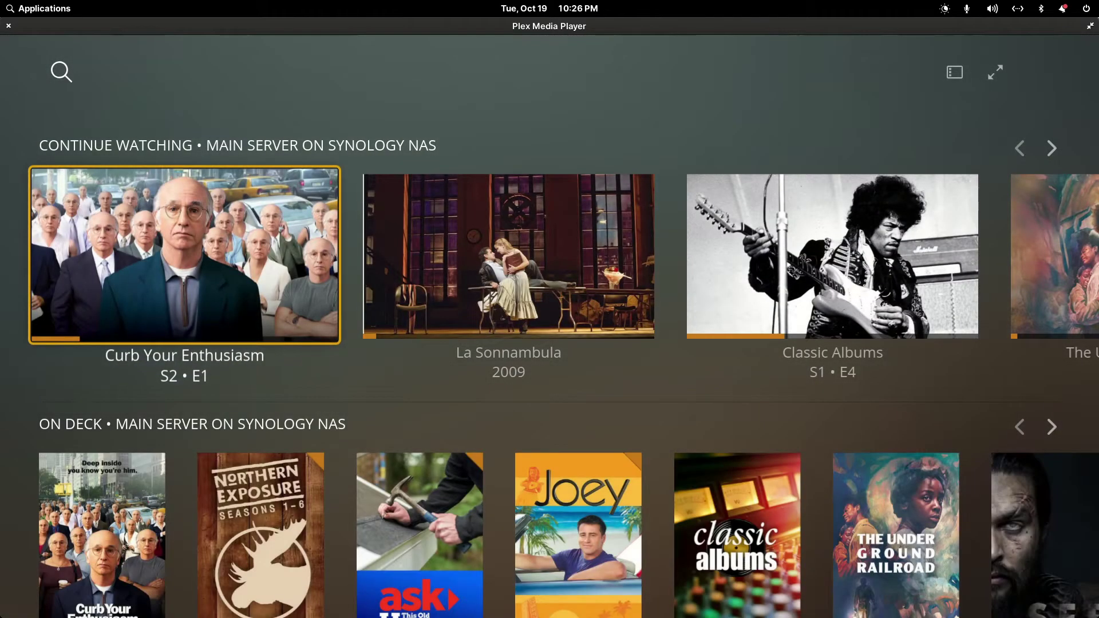
# - Browse the On Deck row as far as The Underground Railroad and move on to the Recently Released Movies row
pyautogui.press('Down')
pyautogui.press('Right')
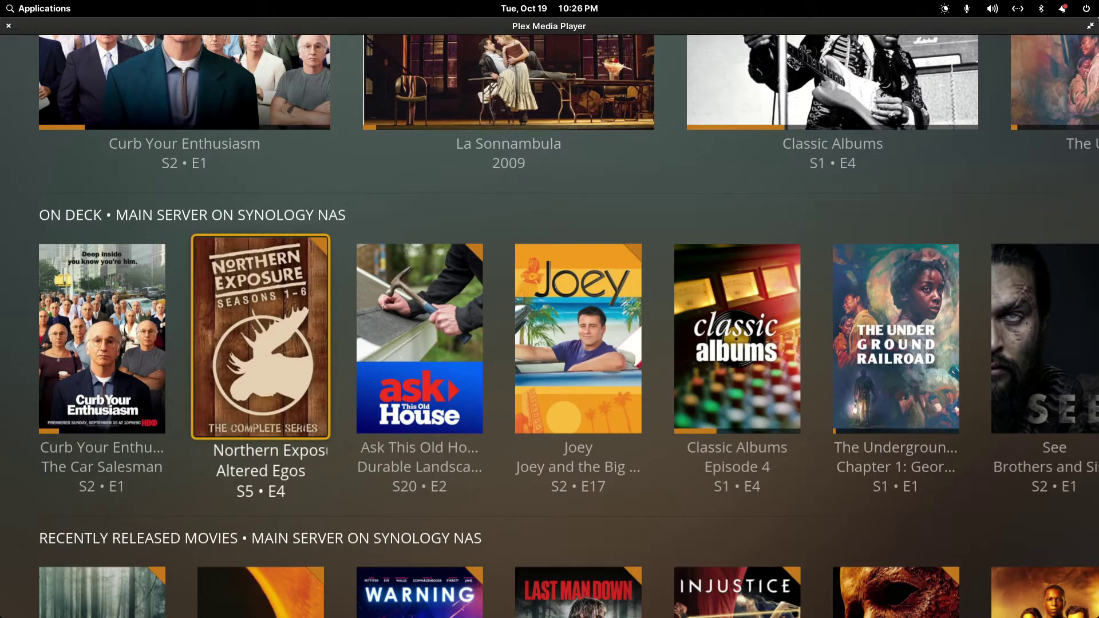
pyautogui.press('Right')
pyautogui.press('Right')
pyautogui.press('Right')
pyautogui.press('Right')
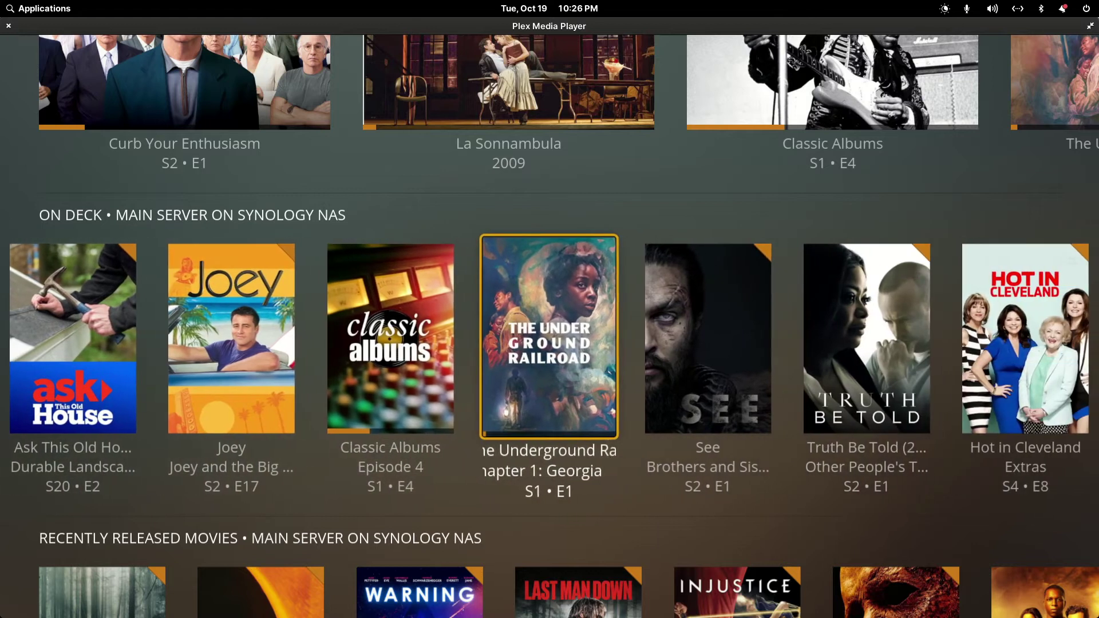
pyautogui.press('Down')
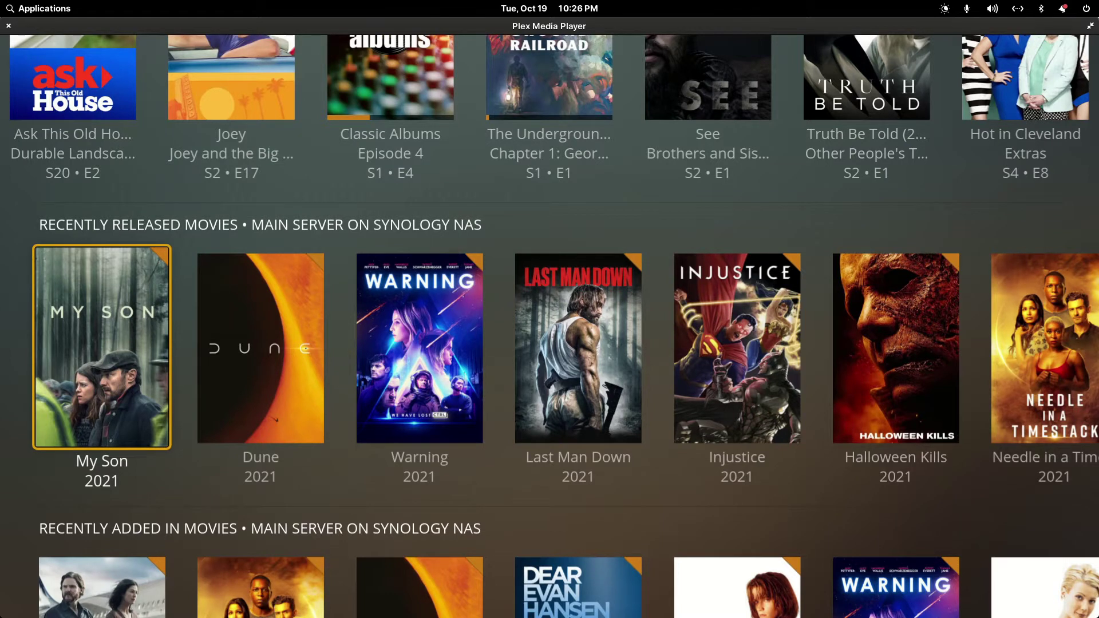
# - Look through the pinned libraries from Movies down to Arts on Stage, and enter the collections of the Movies library
pyautogui.press('Left')
pyautogui.press('Down')
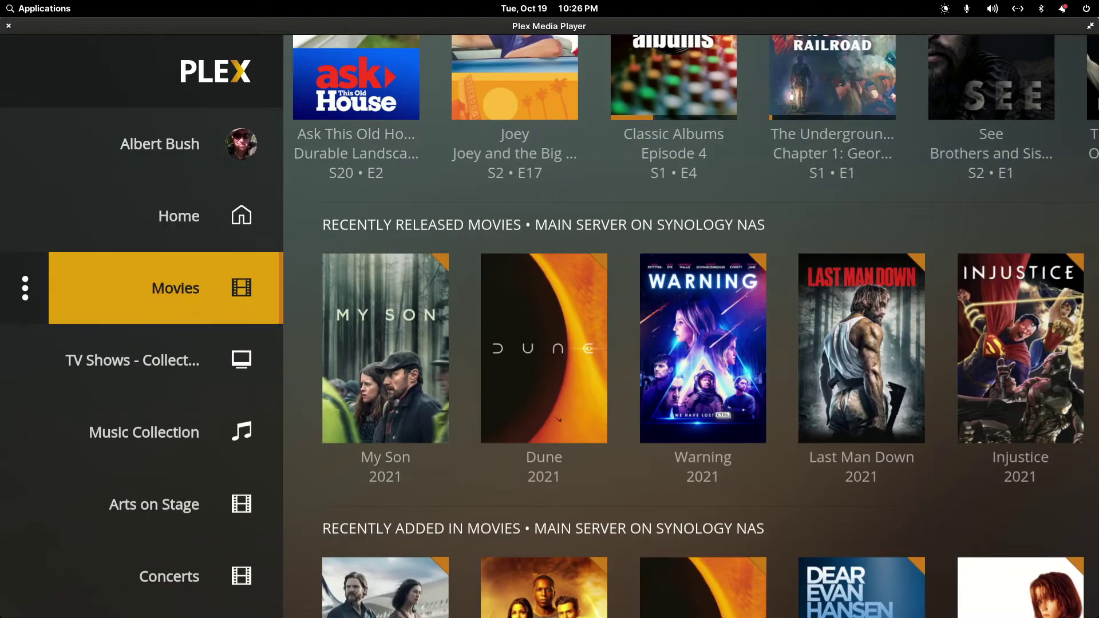
pyautogui.press('Down')
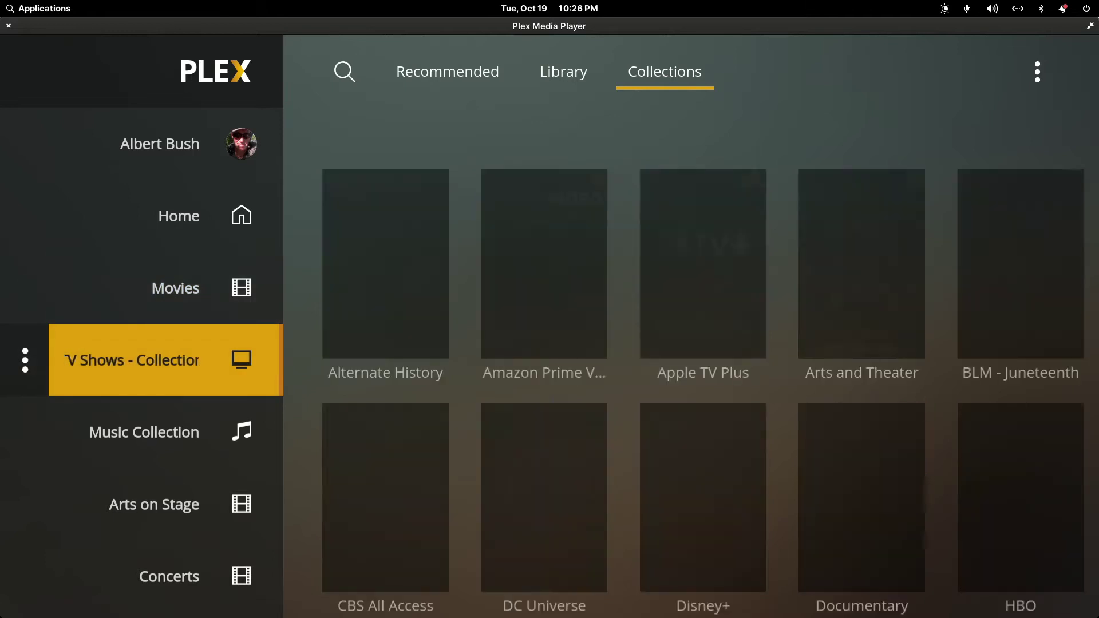
pyautogui.press('Down')
pyautogui.press('Down')
pyautogui.press('Down')
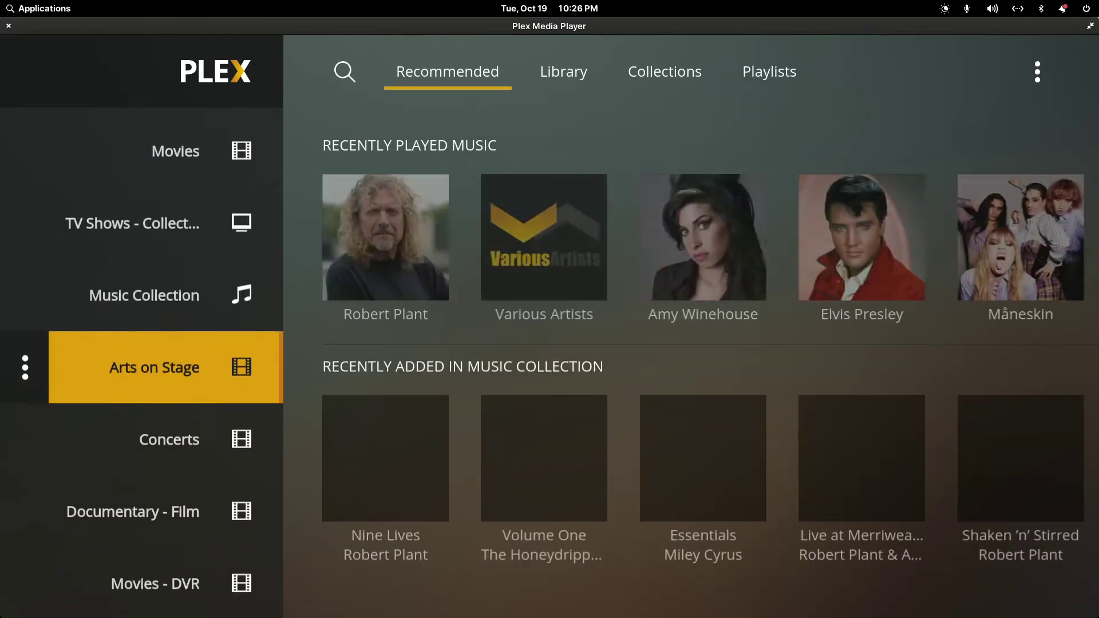
pyautogui.press('Up')
pyautogui.press('Up')
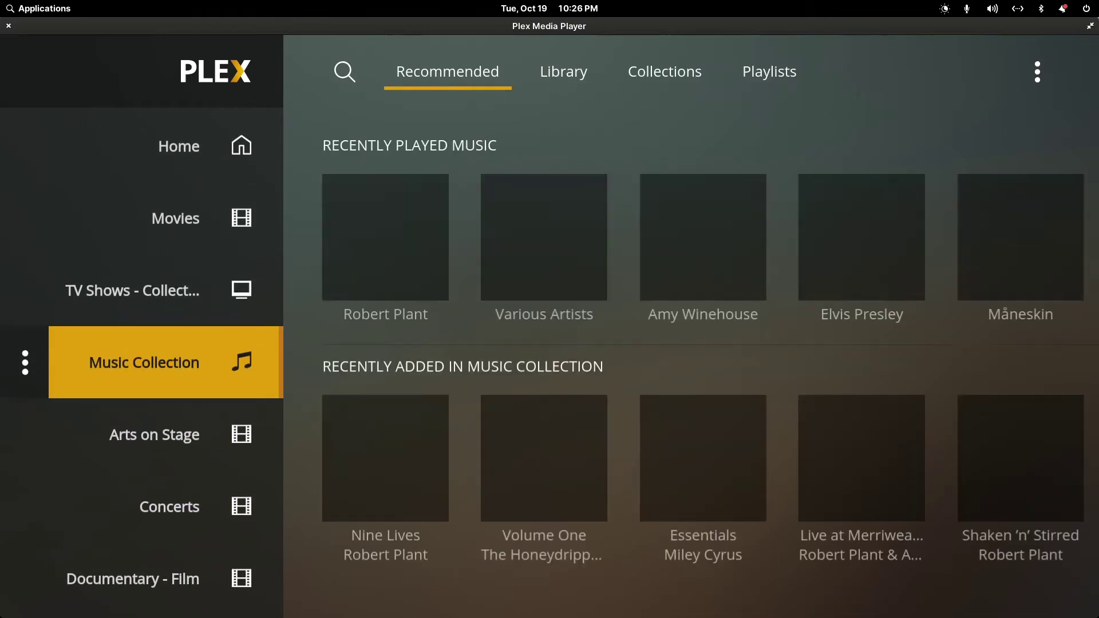
pyautogui.press('Up')
pyautogui.press('Up')
pyautogui.press('Right')
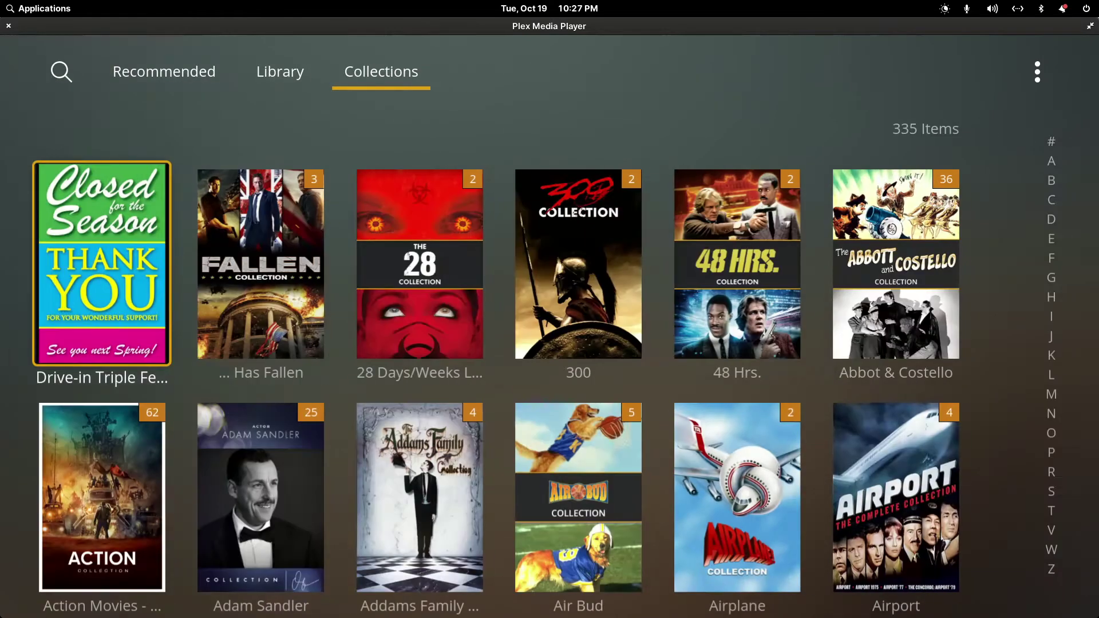
# - Return to Home and examine the Recently Released Movies and Recently Added in Movies rows
pyautogui.press('Left')
pyautogui.press('Up')
pyautogui.press('Right')
pyautogui.press('Left')
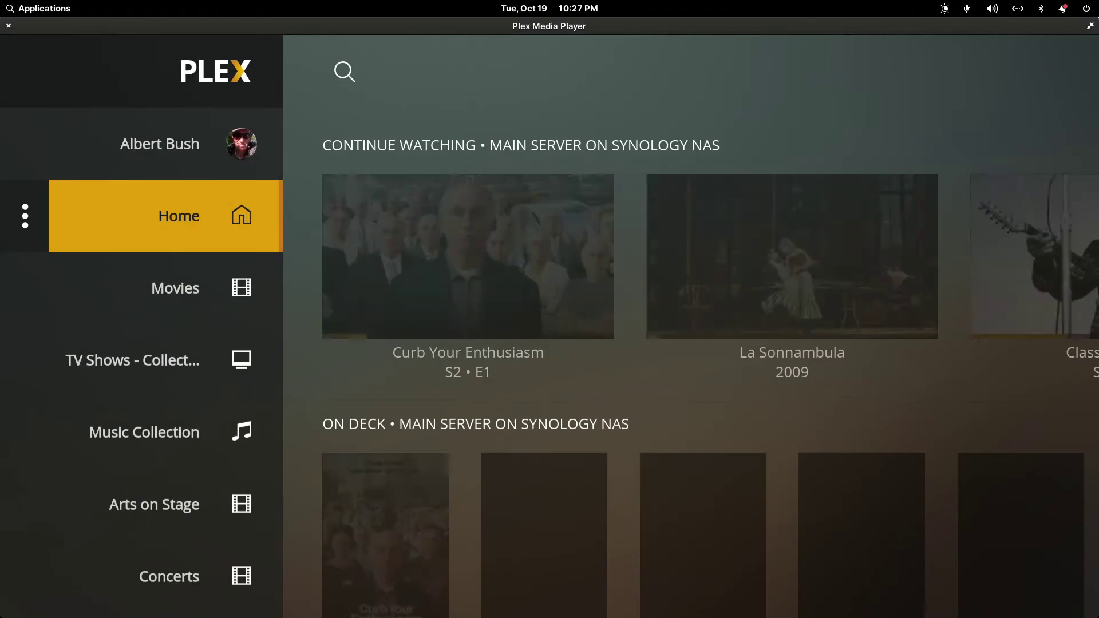
pyautogui.press('Right')
pyautogui.press('Down')
pyautogui.press('Down')
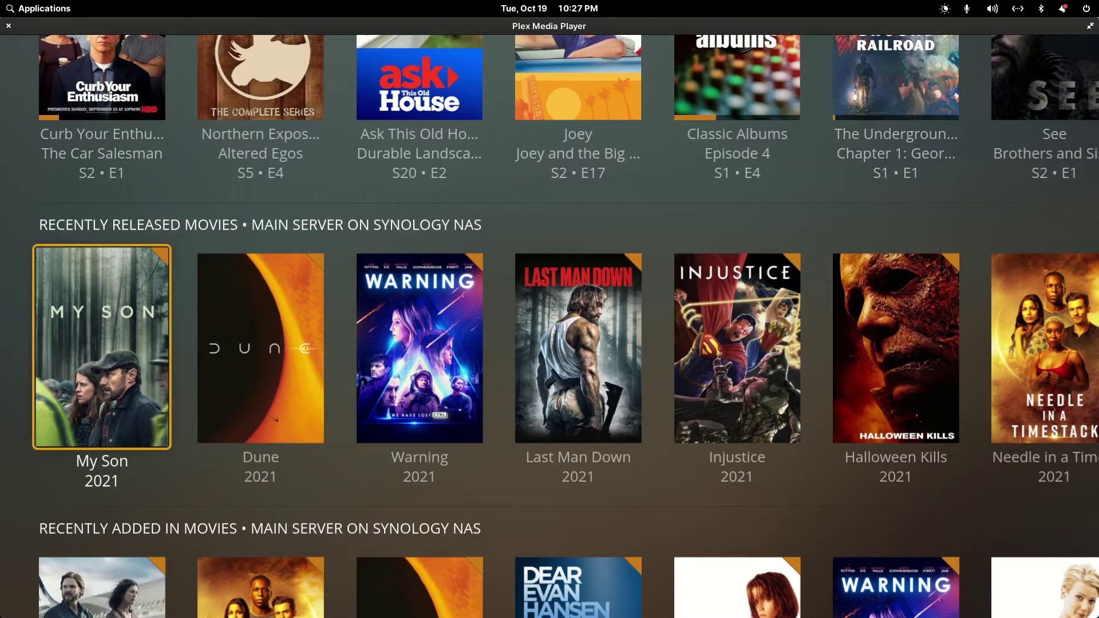
pyautogui.press('Down')
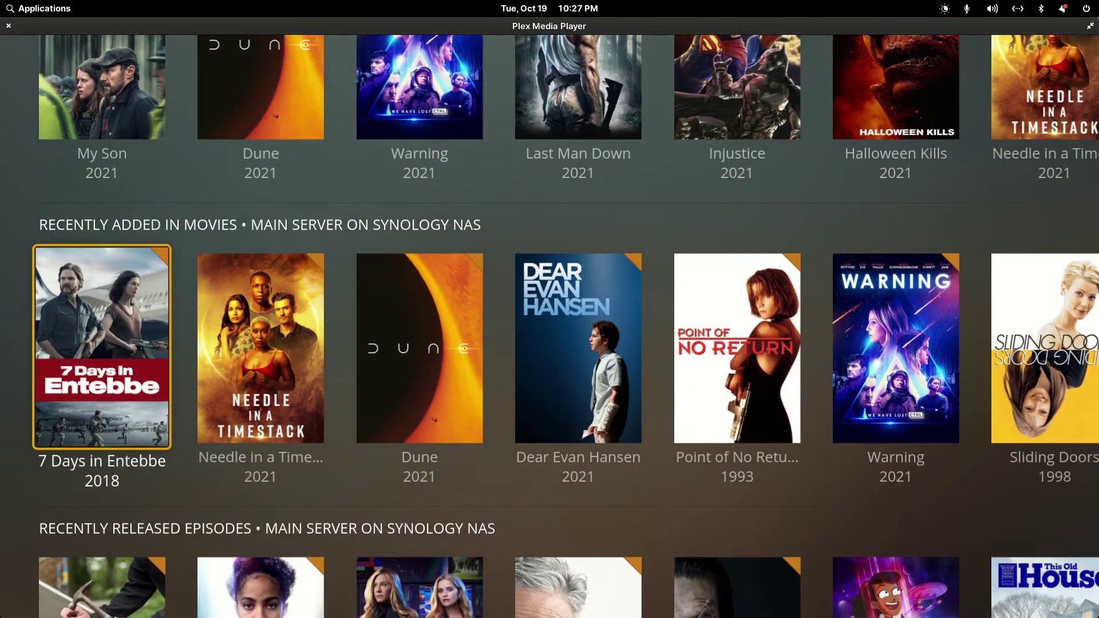
pyautogui.press('Up')
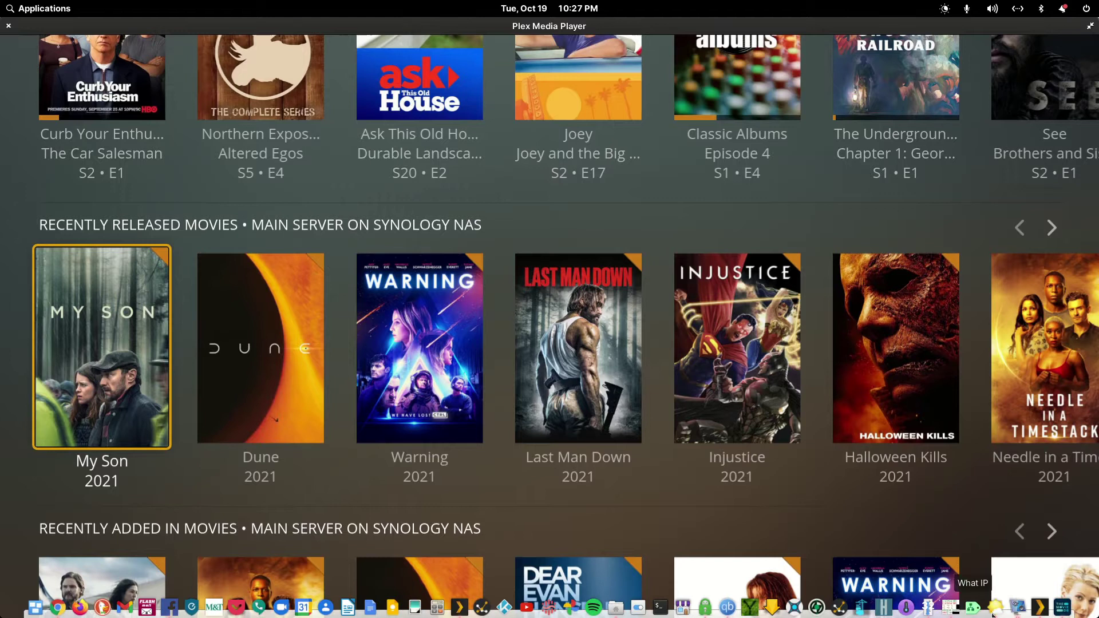
# - Switch to the Plex web app and open the server's Libraries management page in the settings
pyautogui.click(1040, 608)
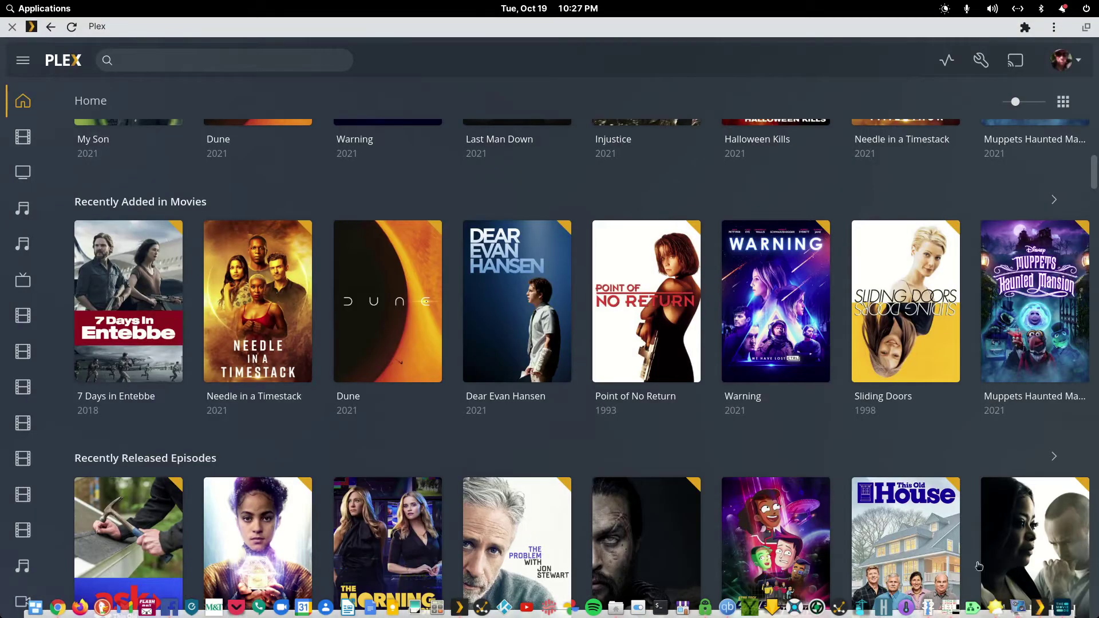
pyautogui.click(980, 59)
pyautogui.scroll(-7, 156, 319)
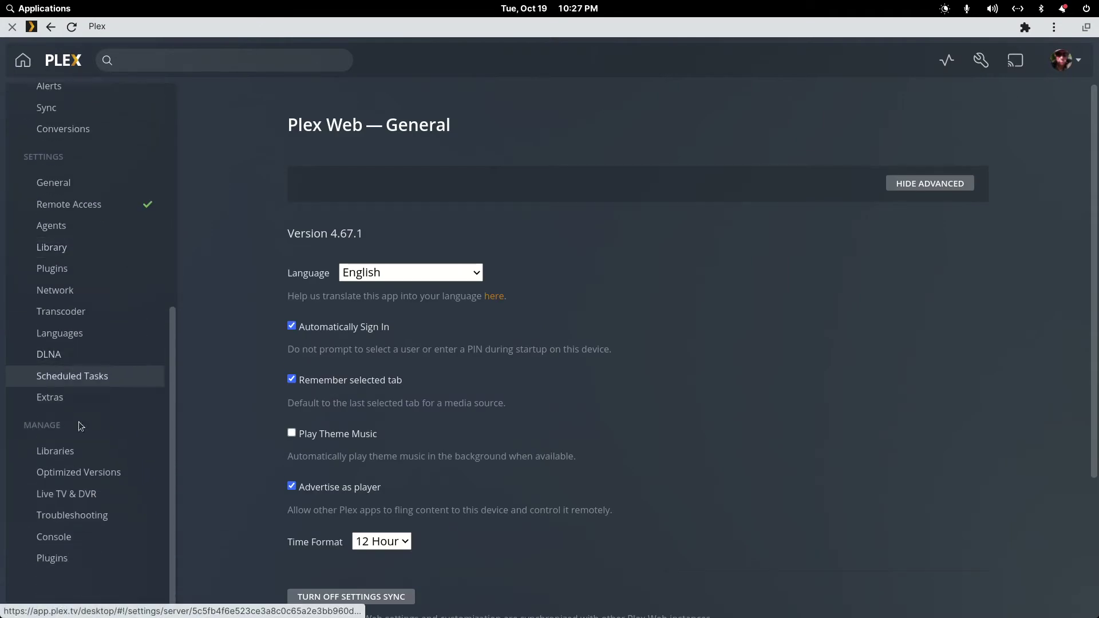
pyautogui.click(63, 458)
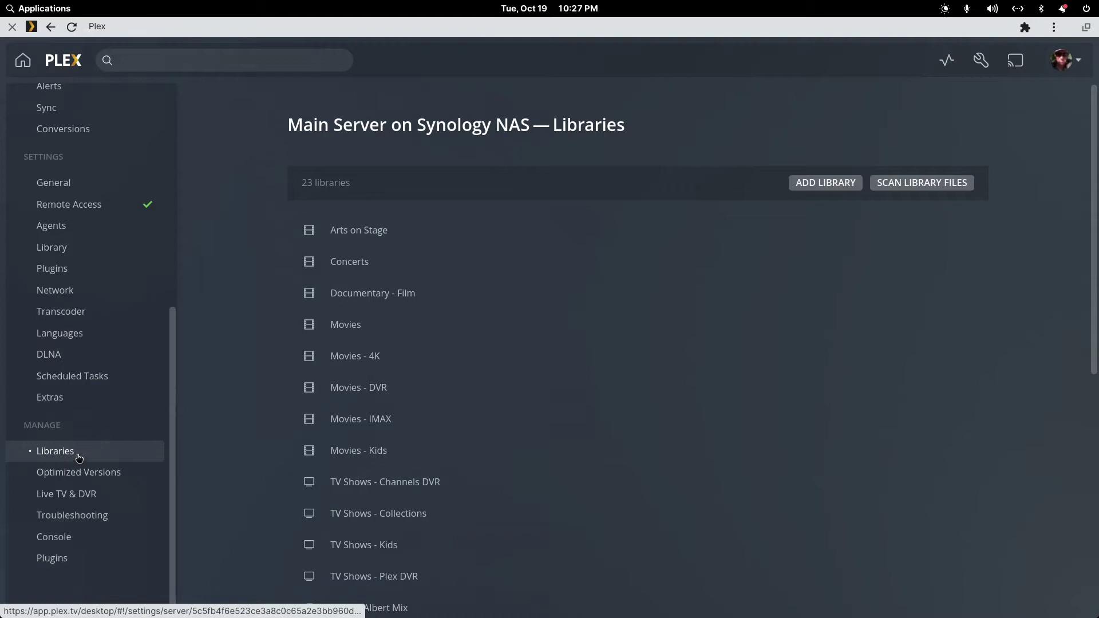
# - Show the recommendation settings of the Movies library to review its Home rows, and return to the library list
pyautogui.moveTo(459, 403)
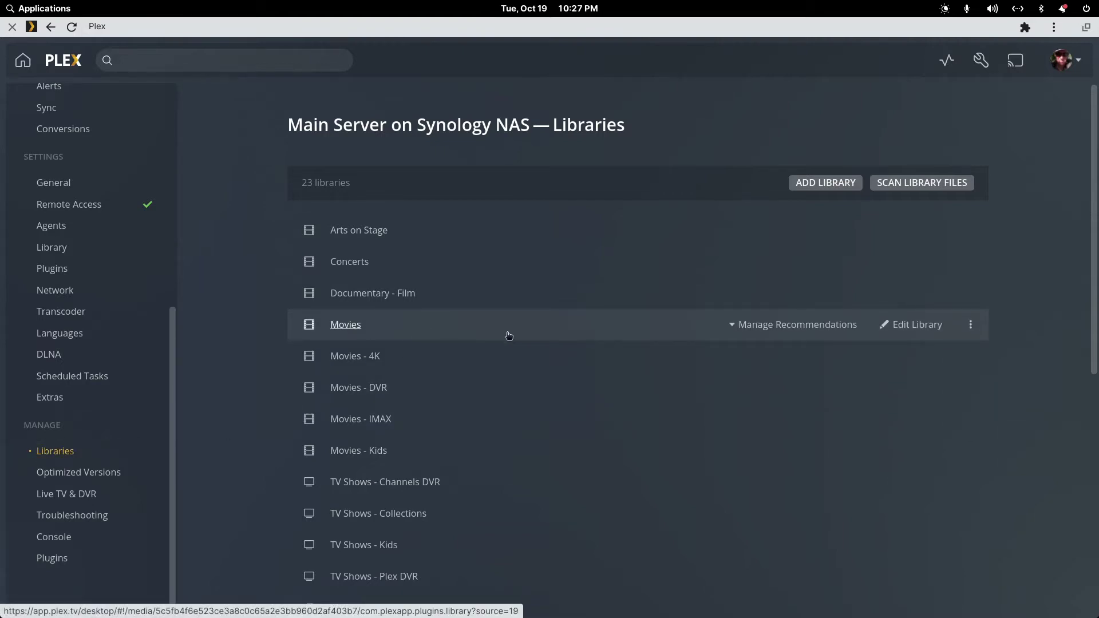
pyautogui.click(774, 331)
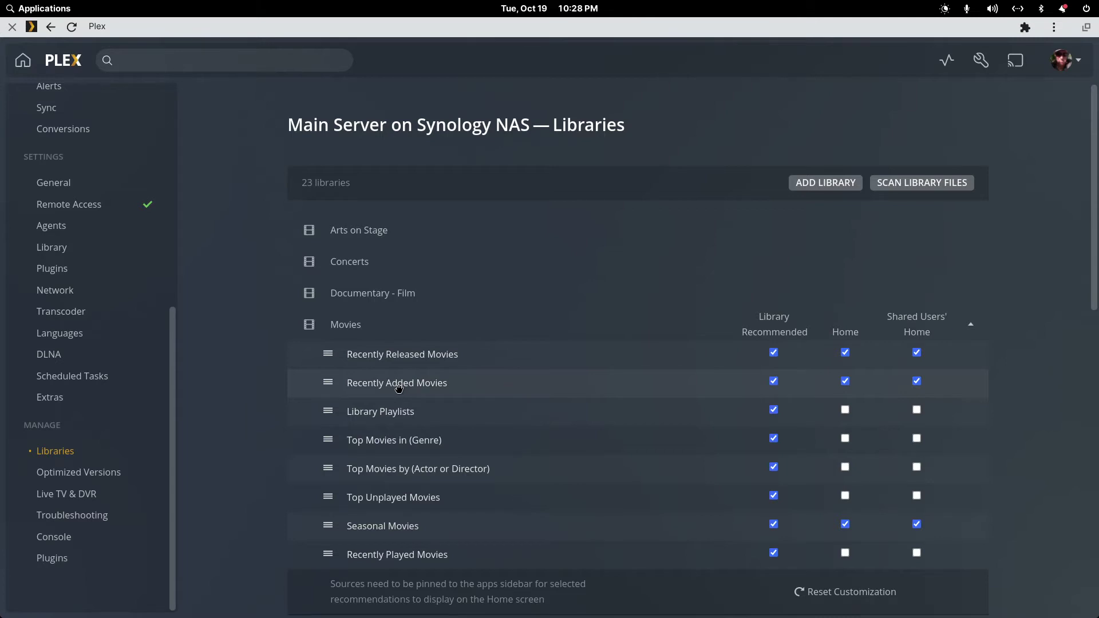
pyautogui.click(351, 328)
pyautogui.rightClick(354, 94)
pyautogui.click(359, 103)
# - Expand the recommendation settings of the TV Shows - Collections library and review which rows are enabled for Home and Shared Users' Home
pyautogui.scroll(-2, 378, 440)
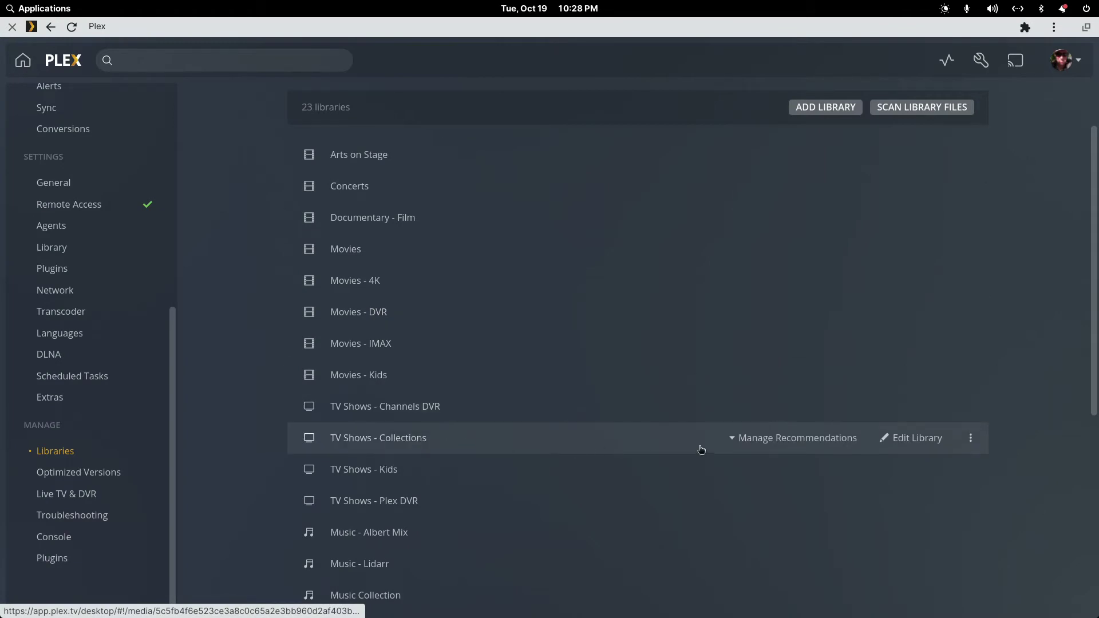
pyautogui.click(761, 439)
pyautogui.scroll(-3, 685, 418)
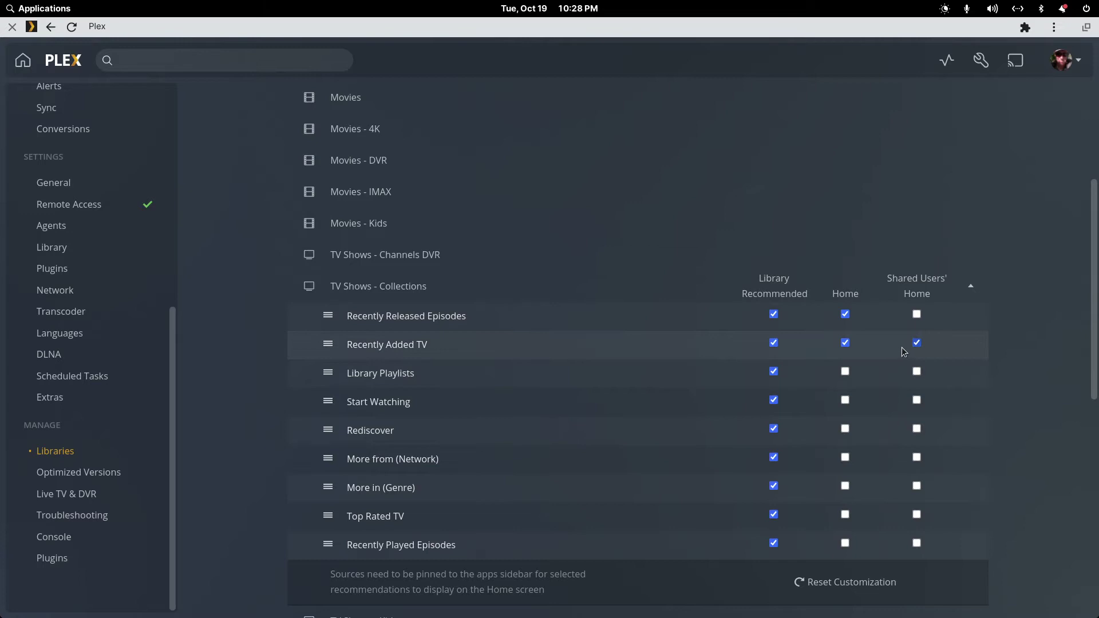
# - Expand the Concerts library's recommendation settings, review its enabled rows, and look through the libraries further down the list
pyautogui.scroll(3, 636, 353)
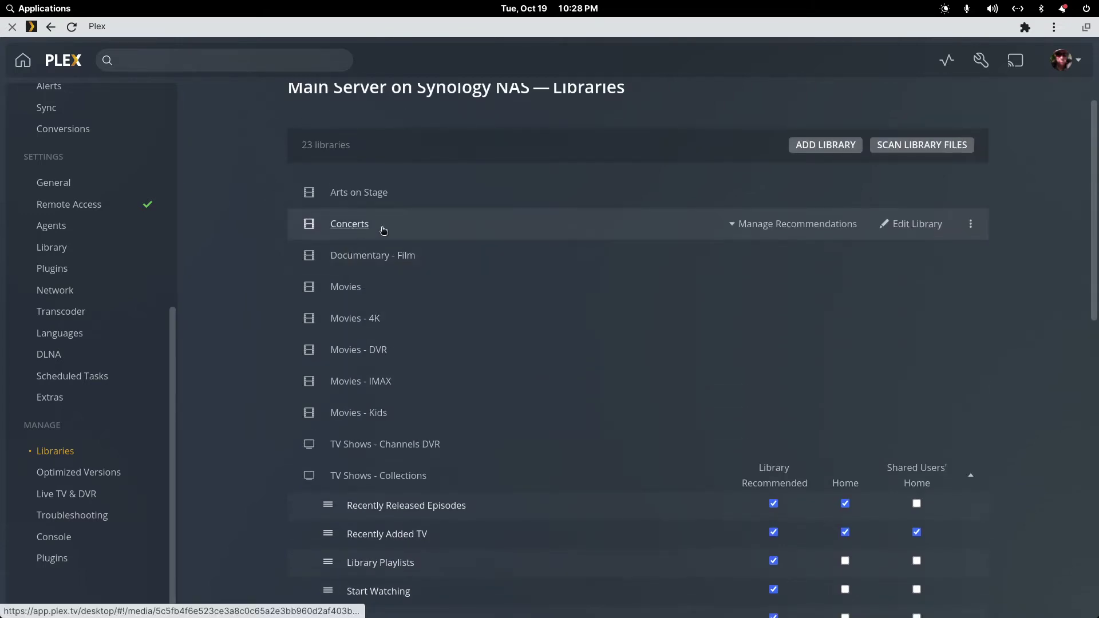
pyautogui.click(790, 230)
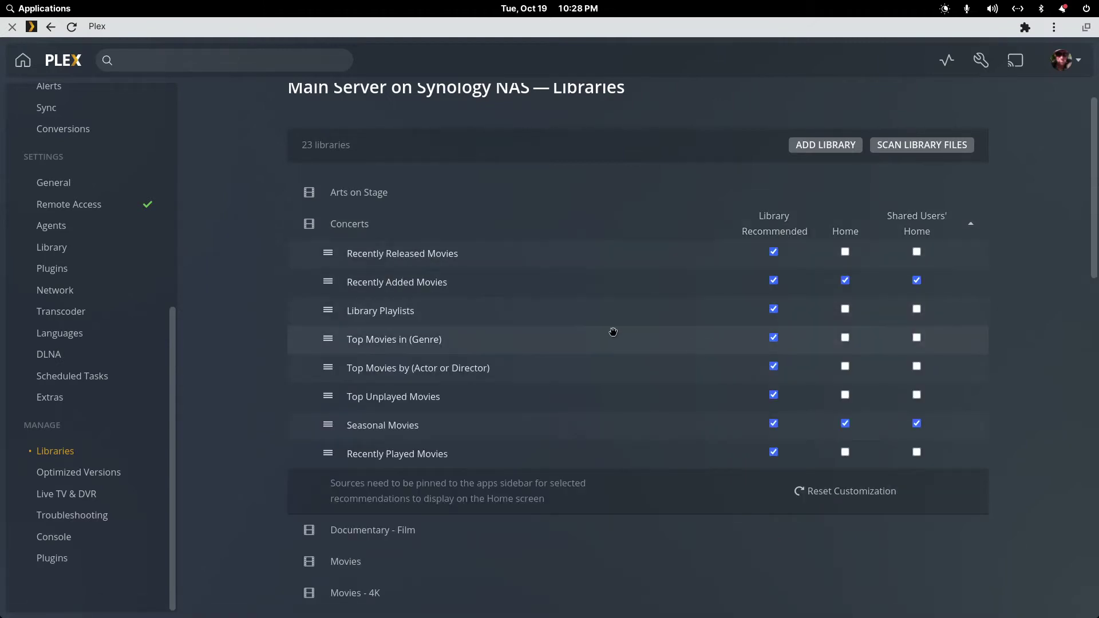
pyautogui.scroll(-7, 606, 335)
pyautogui.scroll(-6, 587, 340)
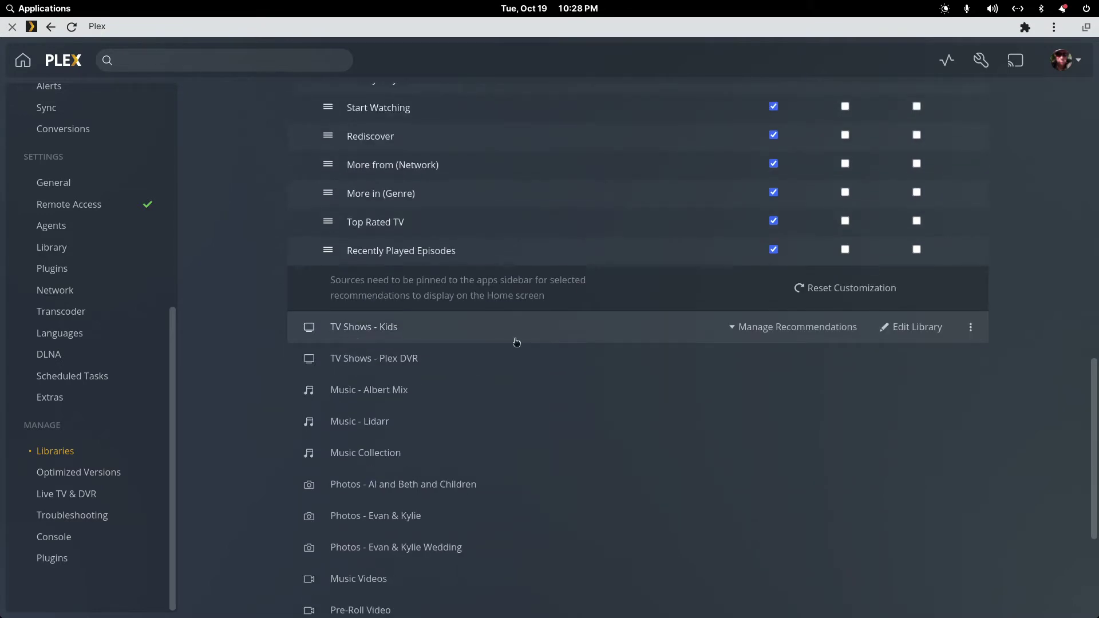
# - Expand the TV Shows - Kids library's recommendation settings, review its enabled rows, and return to the start of the library list
pyautogui.click(786, 327)
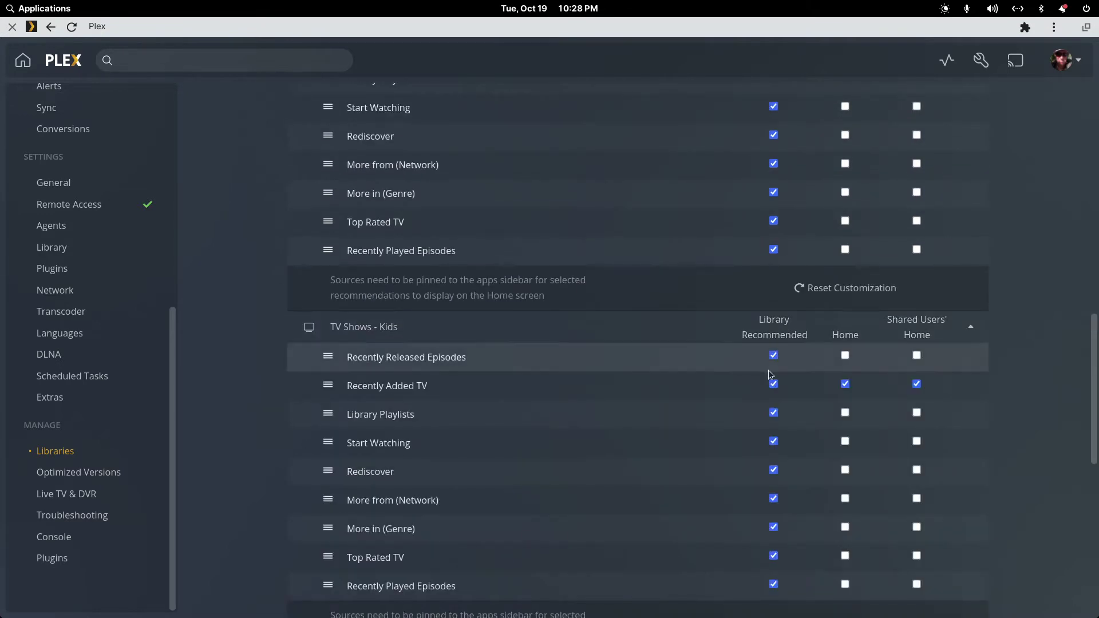
pyautogui.scroll(10, 773, 421)
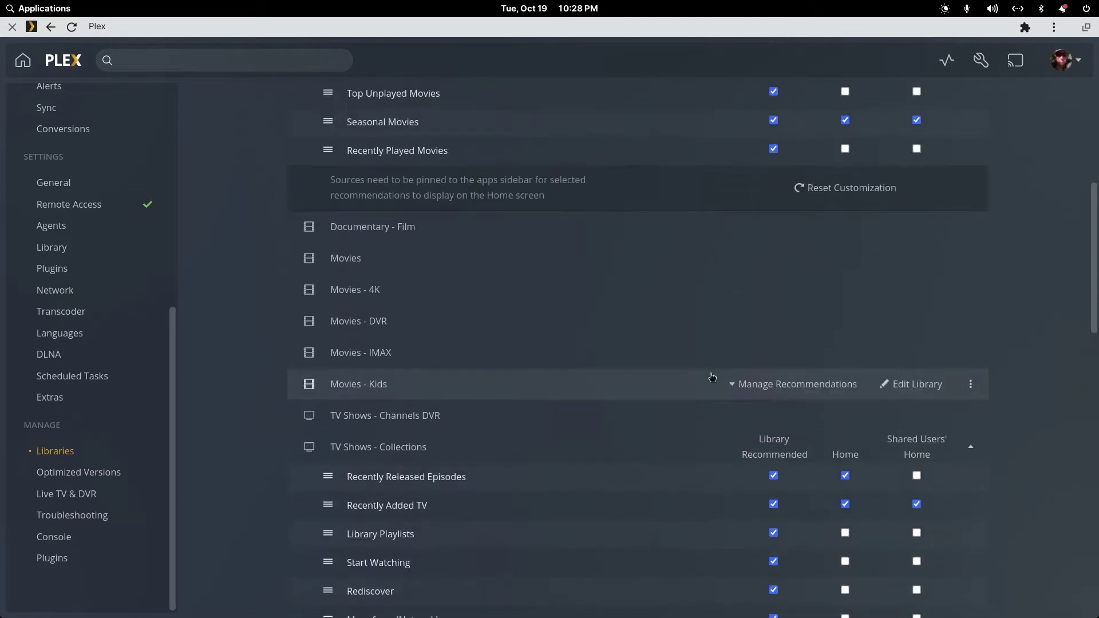
pyautogui.scroll(10, 682, 373)
pyautogui.scroll(2, 641, 357)
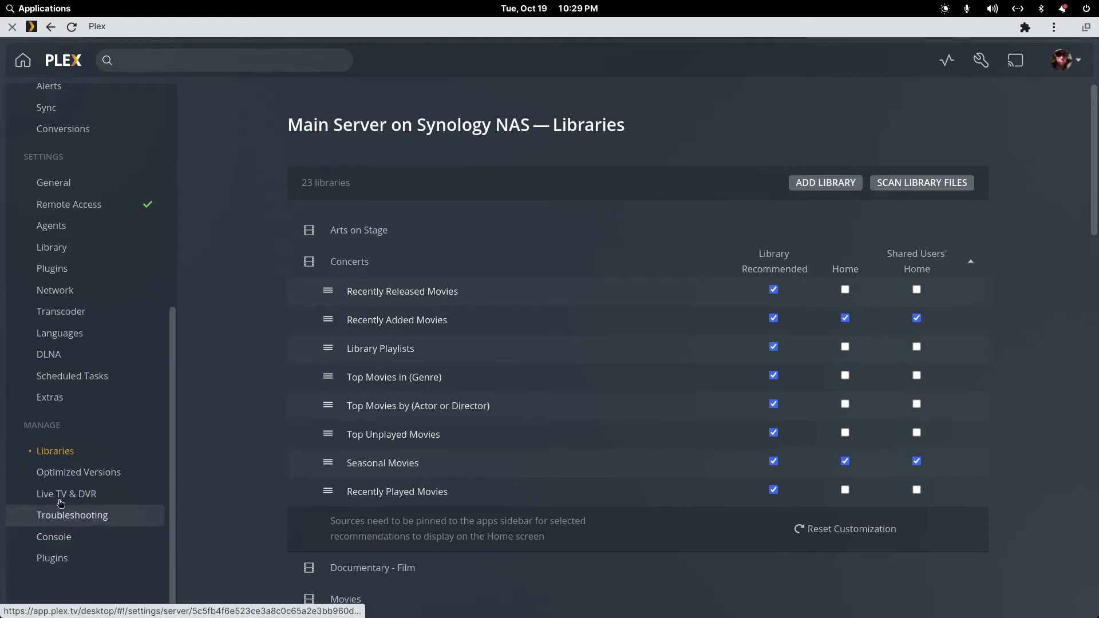
# - Open the server's Languages settings by way of the Extras page and review the available subtitle modes
pyautogui.click(72, 404)
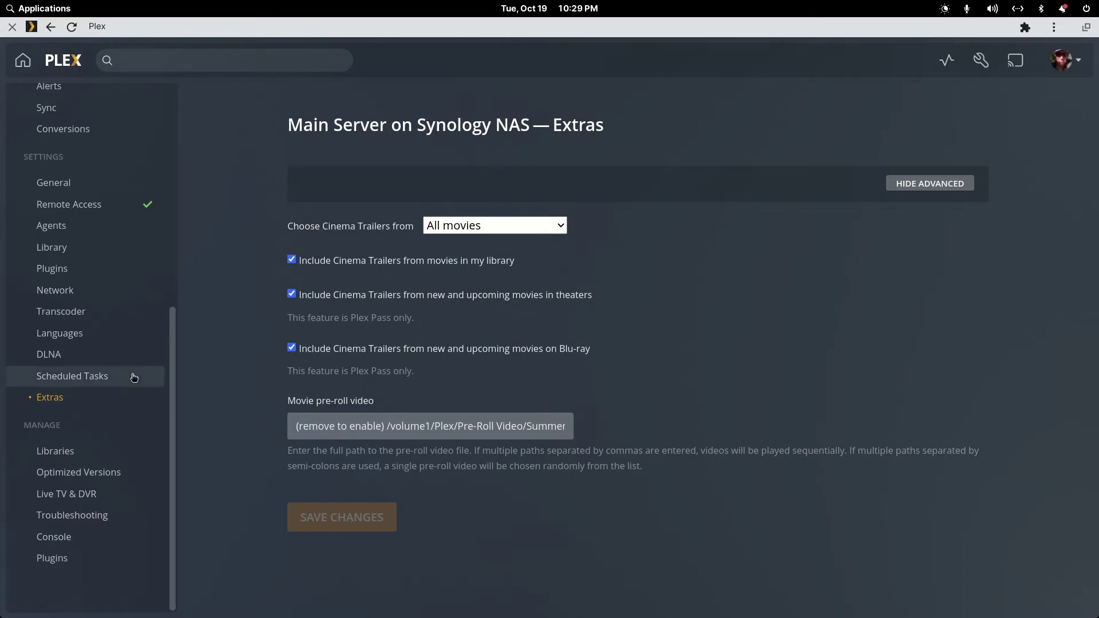
pyautogui.click(60, 333)
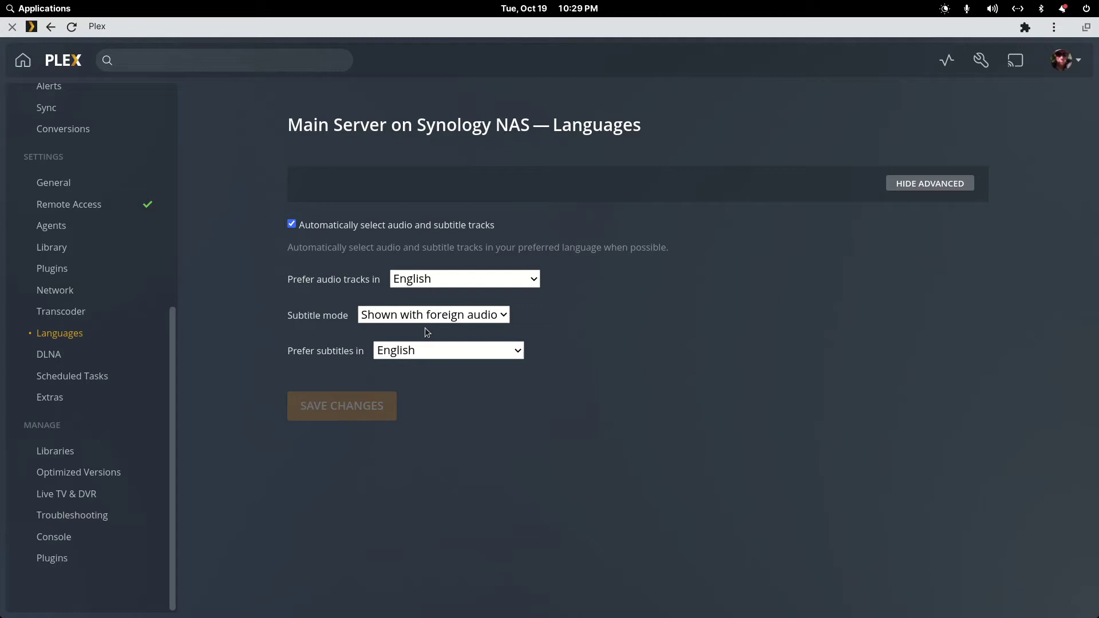
pyautogui.click(504, 317)
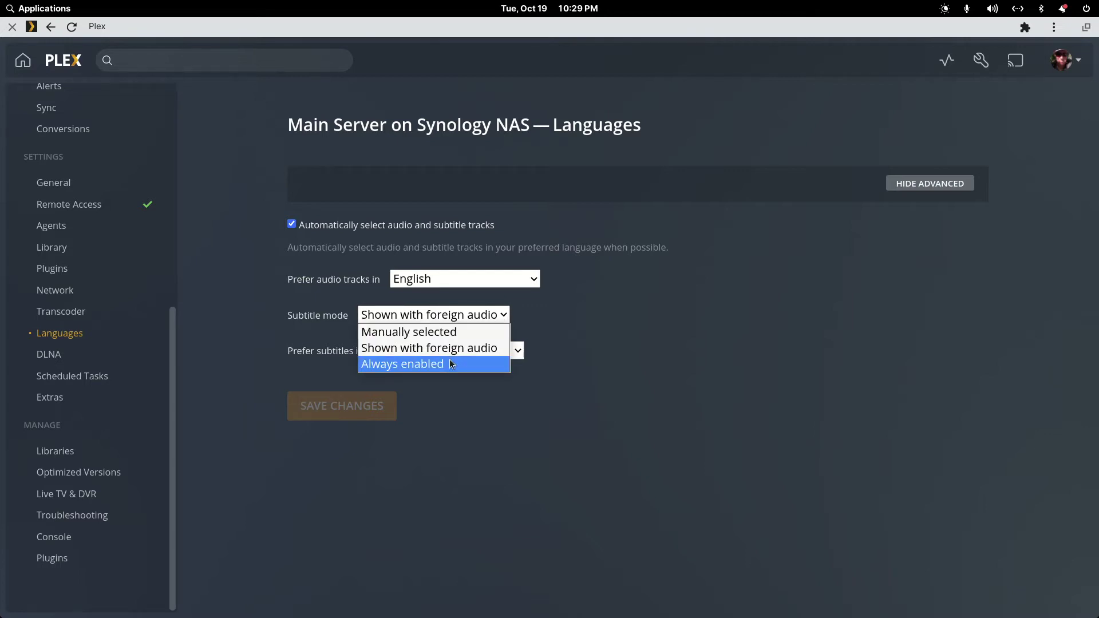
pyautogui.click(537, 309)
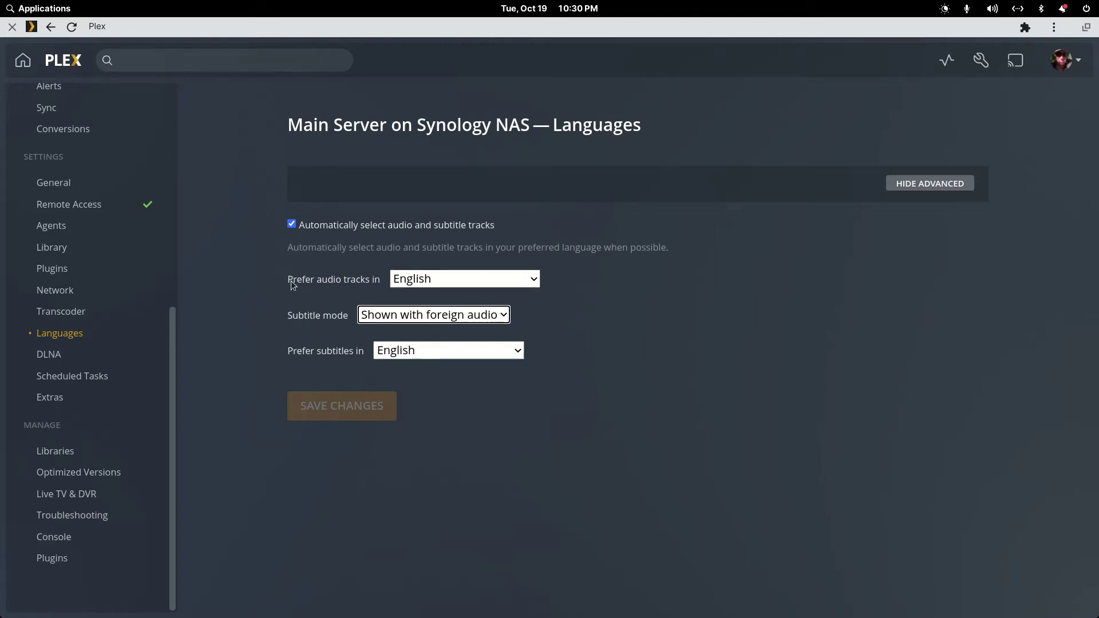
# - Switch to Plex Media Player, view the details of Dune in the Recently Released Movies row, and return to the Home screen
pyautogui.doubleClick(341, 25)
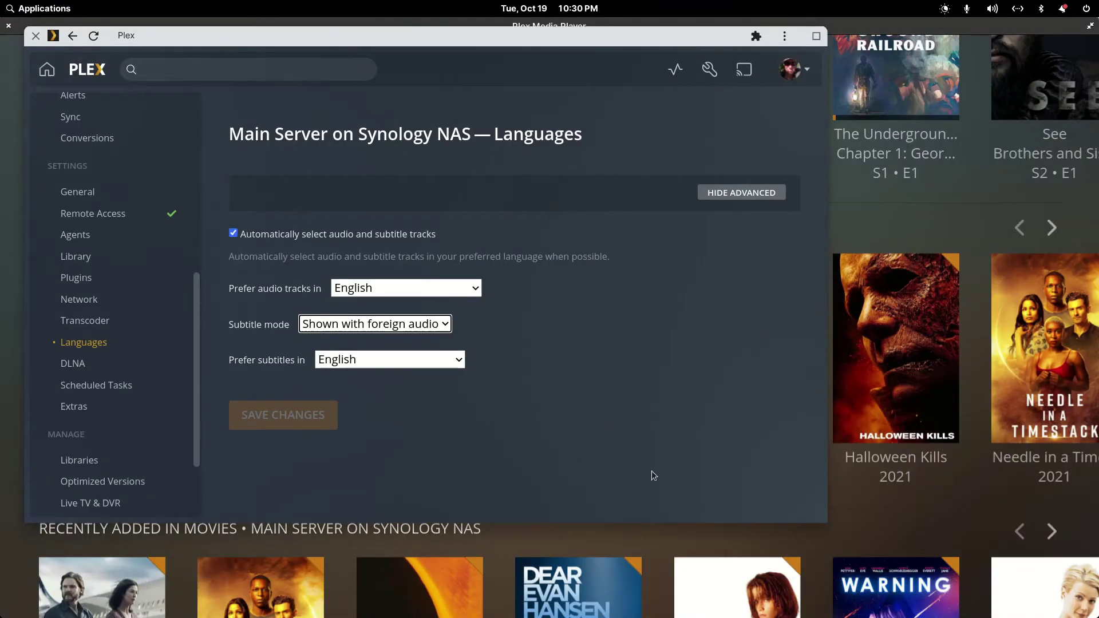
pyautogui.click(895, 529)
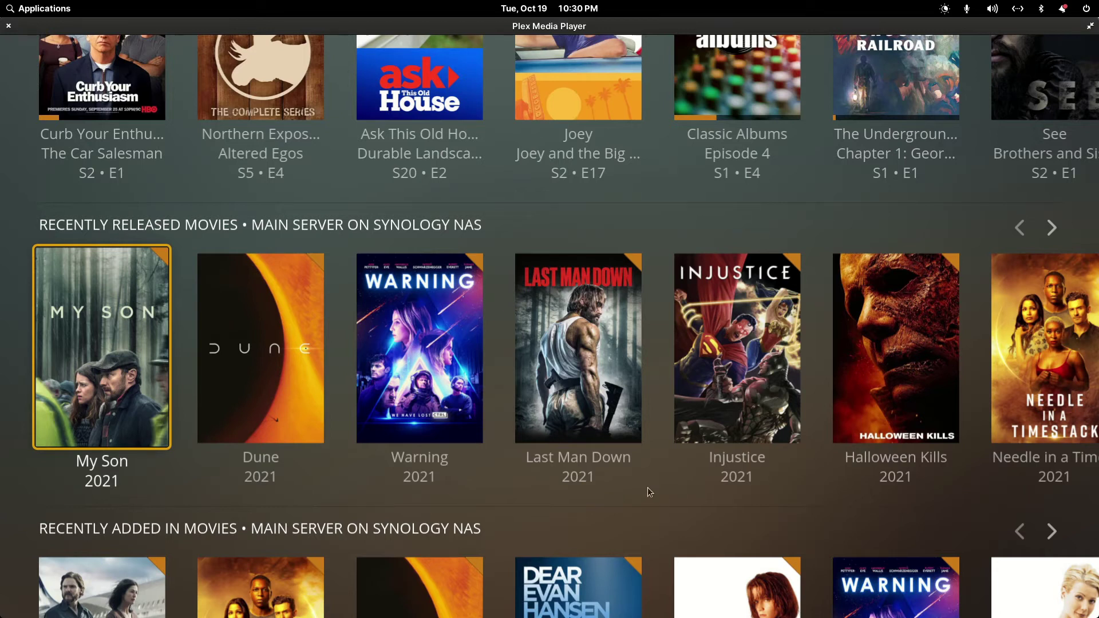
pyautogui.press('Up')
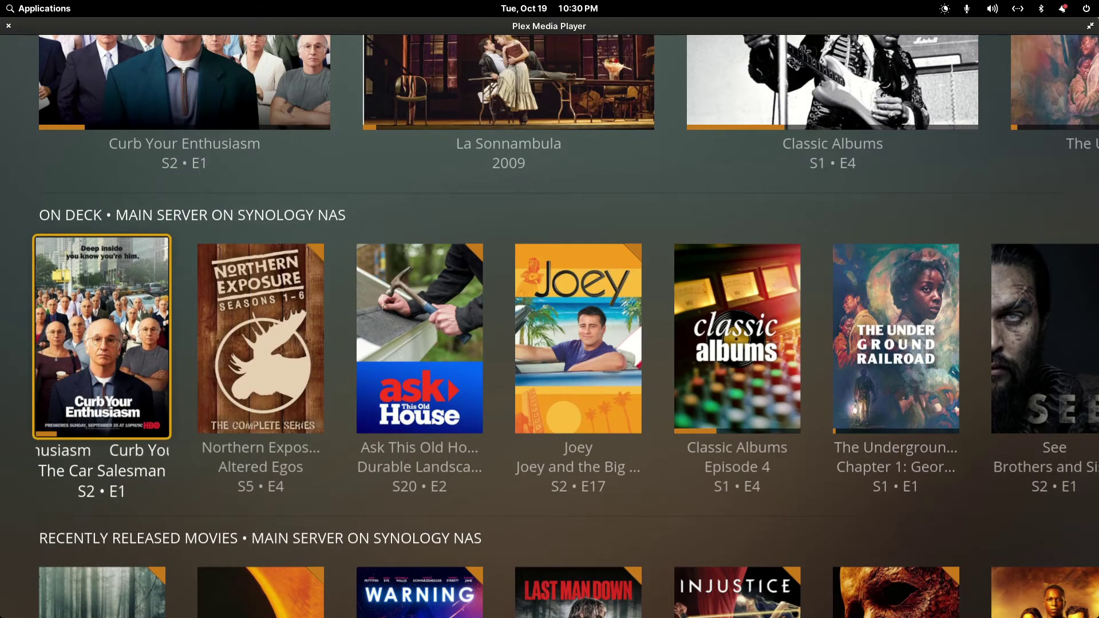
pyautogui.press('Down')
pyautogui.press('Right')
pyautogui.press('Return')
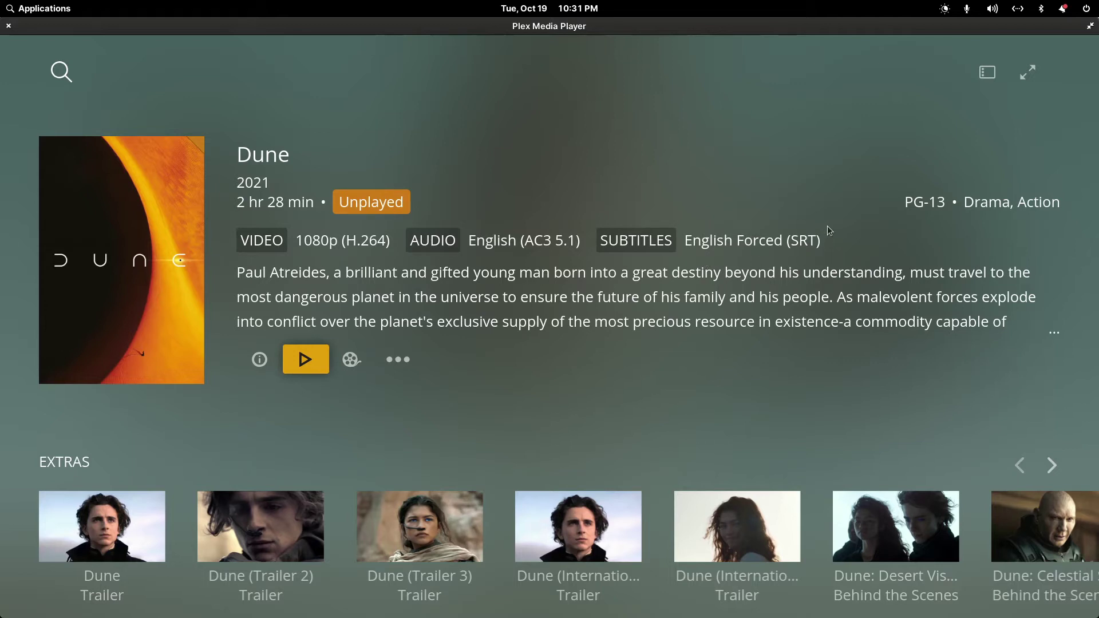
pyautogui.press('Escape')
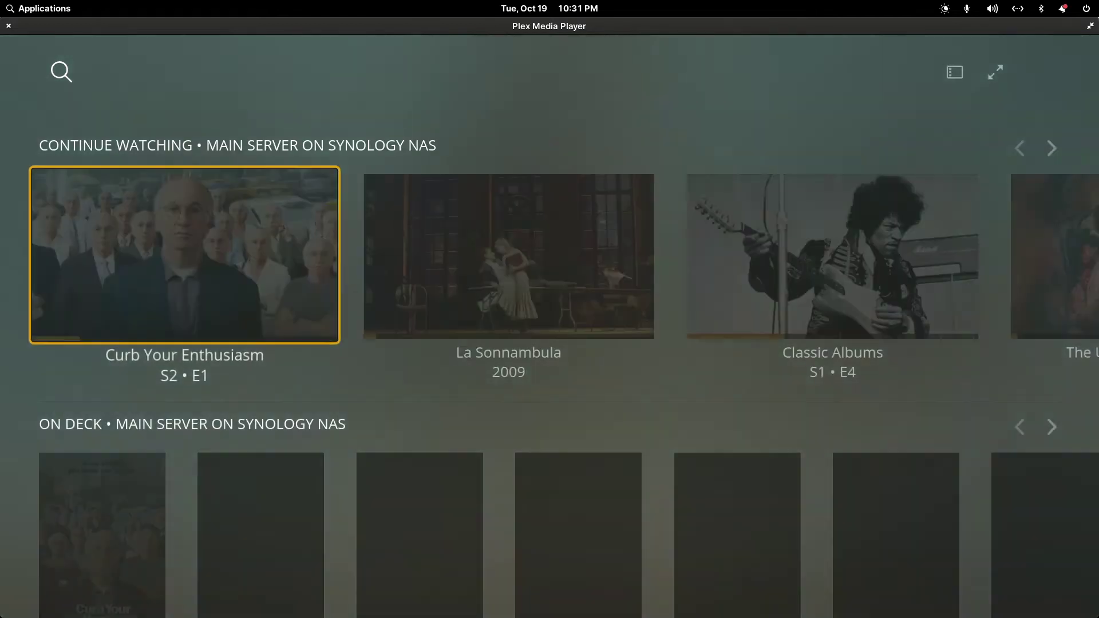
# - Open the Curb Your Enthusiasm episode from the Continue Watching row and examine its audio and subtitle details
pyautogui.press('Down')
pyautogui.press('Up')
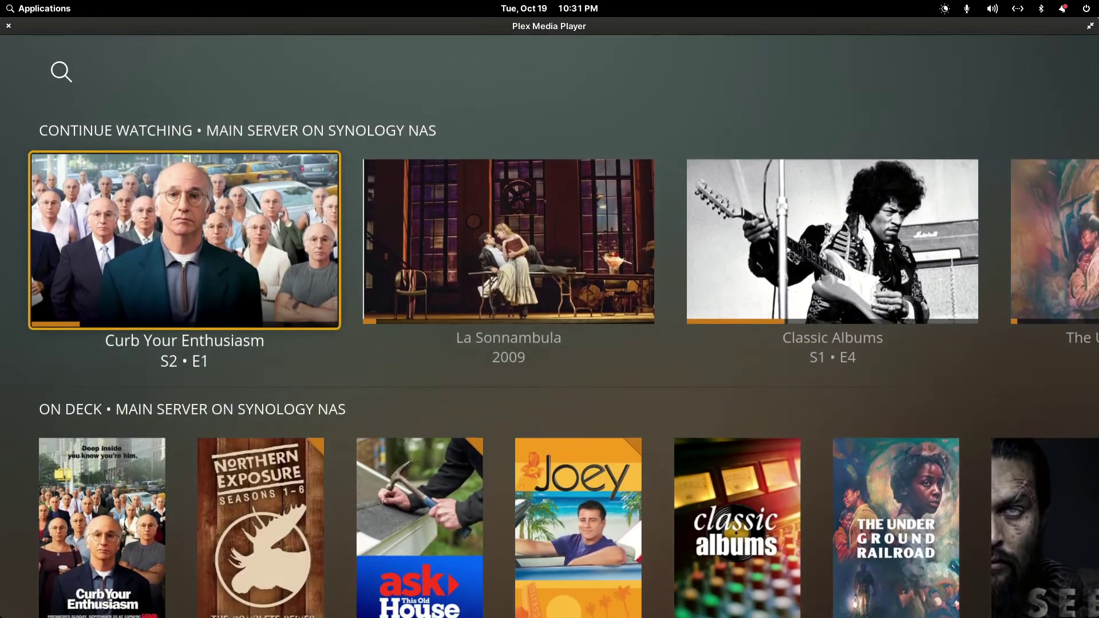
pyautogui.press('Return')
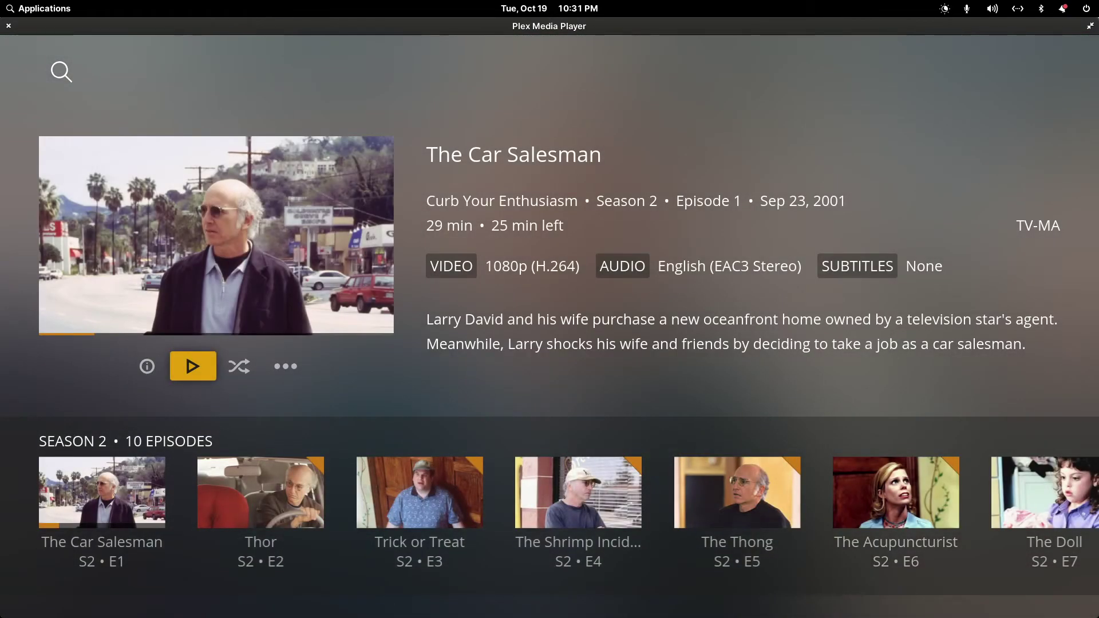
pyautogui.press('Right')
pyautogui.press('Up')
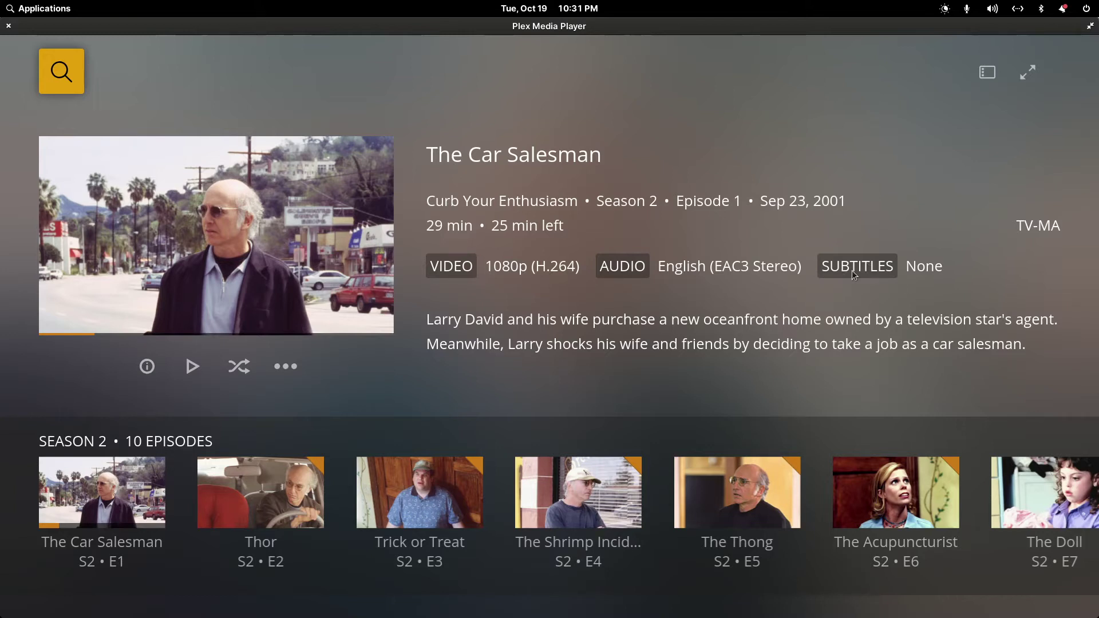
# - Show the episode's subtitle track options, choose None, and return to the Home screen
pyautogui.click(293, 369)
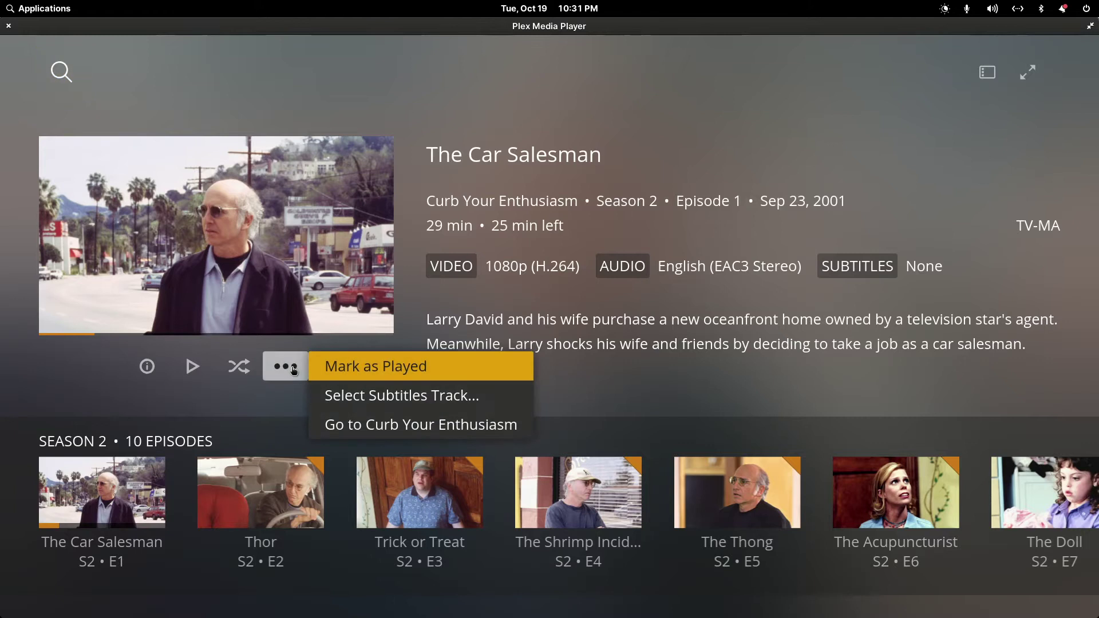
pyautogui.click(373, 399)
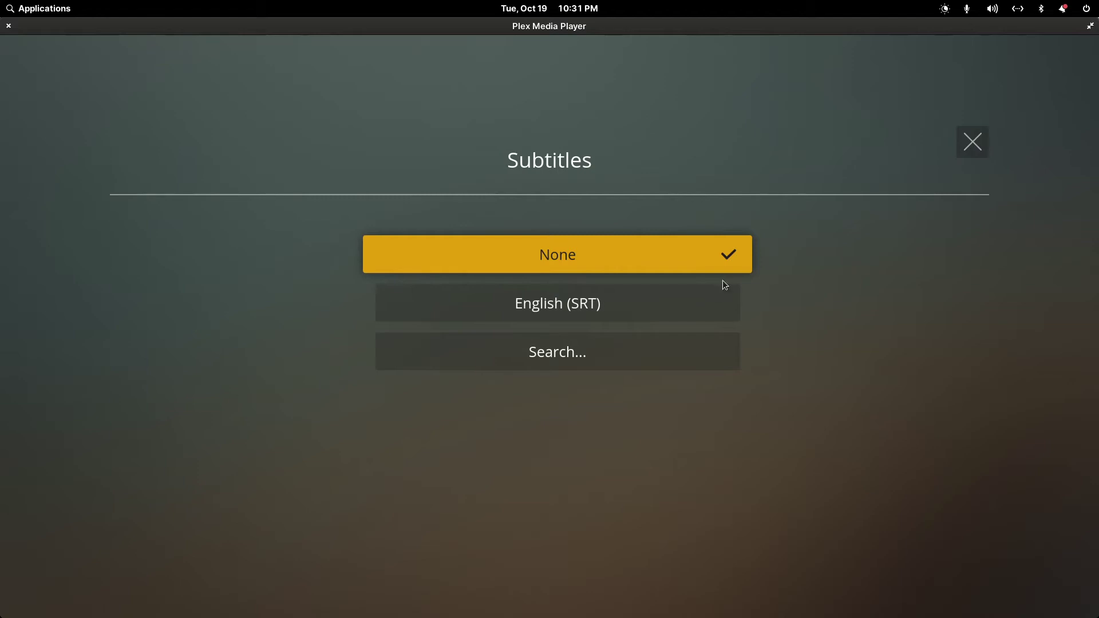
pyautogui.click(585, 261)
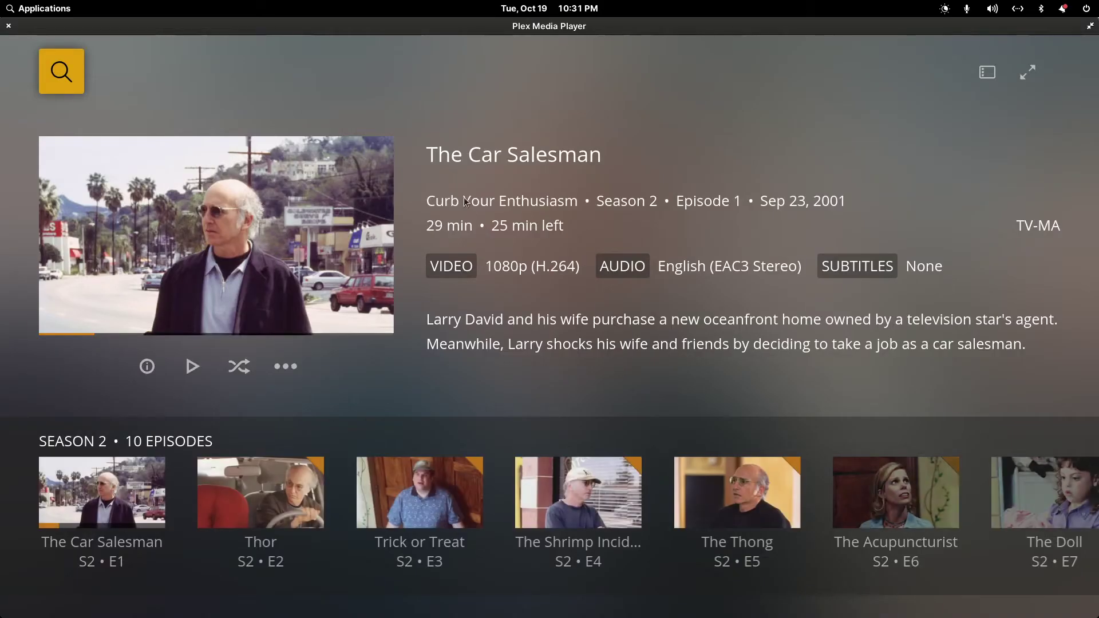
pyautogui.press('Escape')
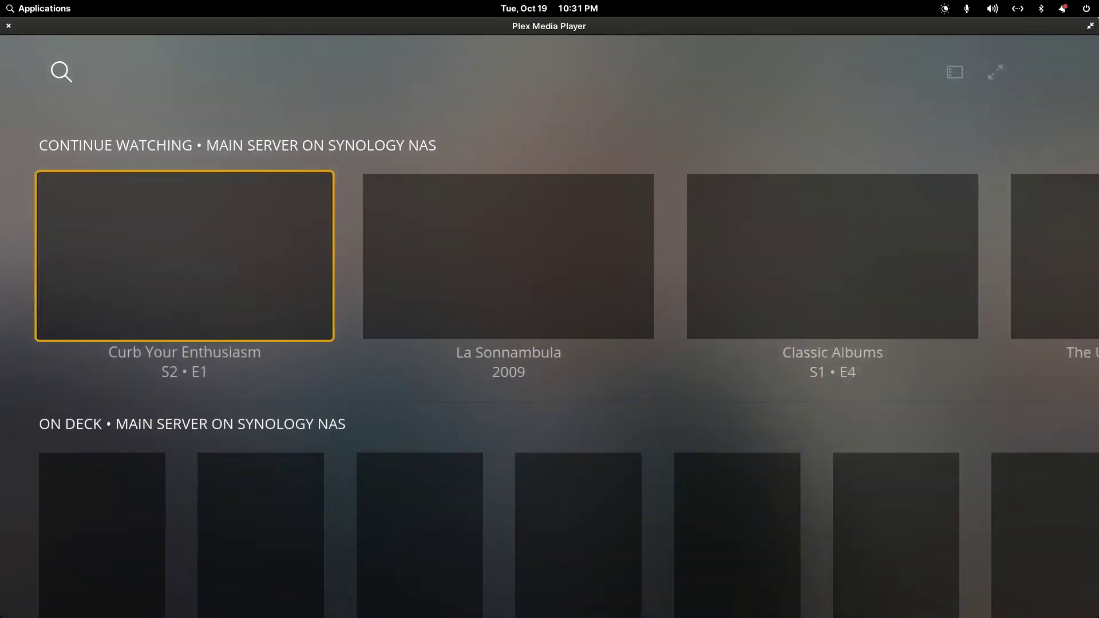
# - Review the Home rows from Continue Watching down to Recently Added in Arts on Stage, and look through that row's titles
pyautogui.press('Up')
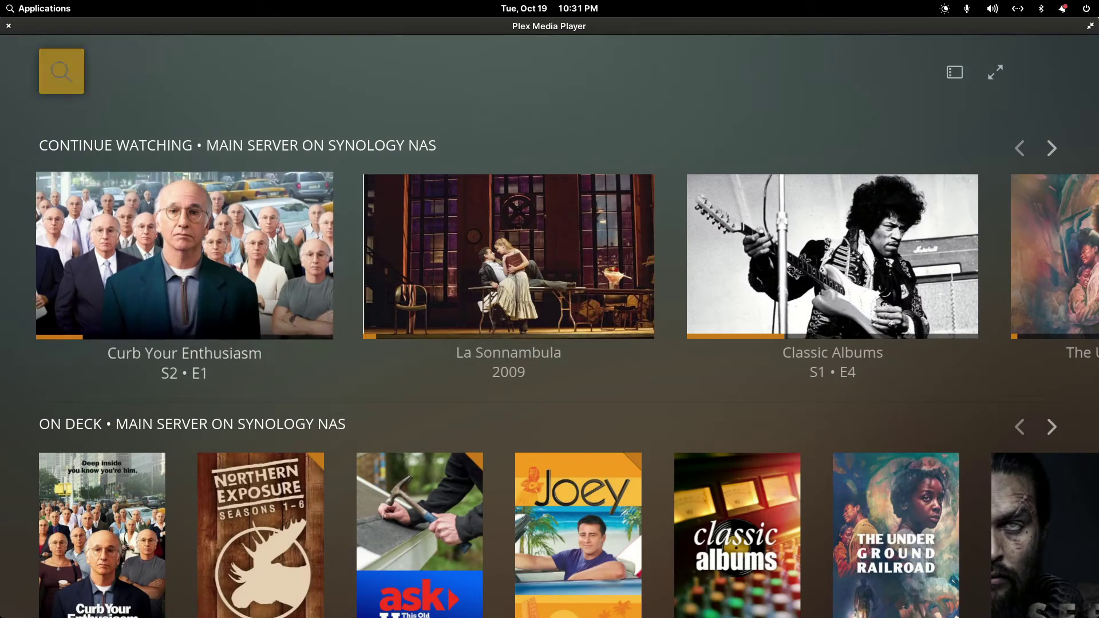
pyautogui.press('Left')
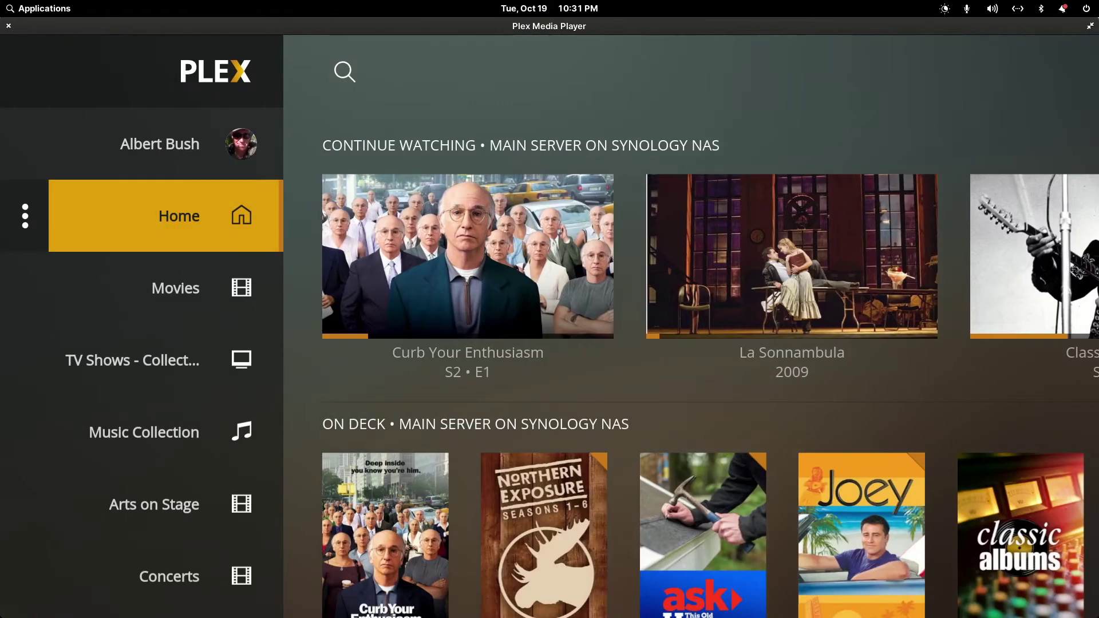
pyautogui.press('Right')
pyautogui.press('Down')
pyautogui.press('Down')
pyautogui.press('Down')
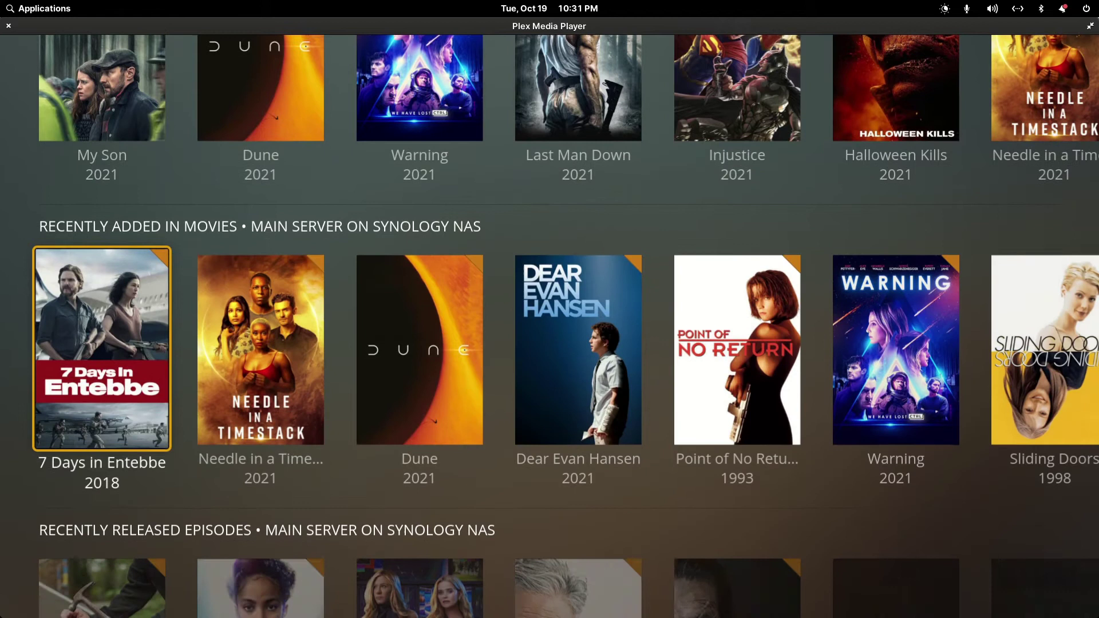
pyautogui.press('Down')
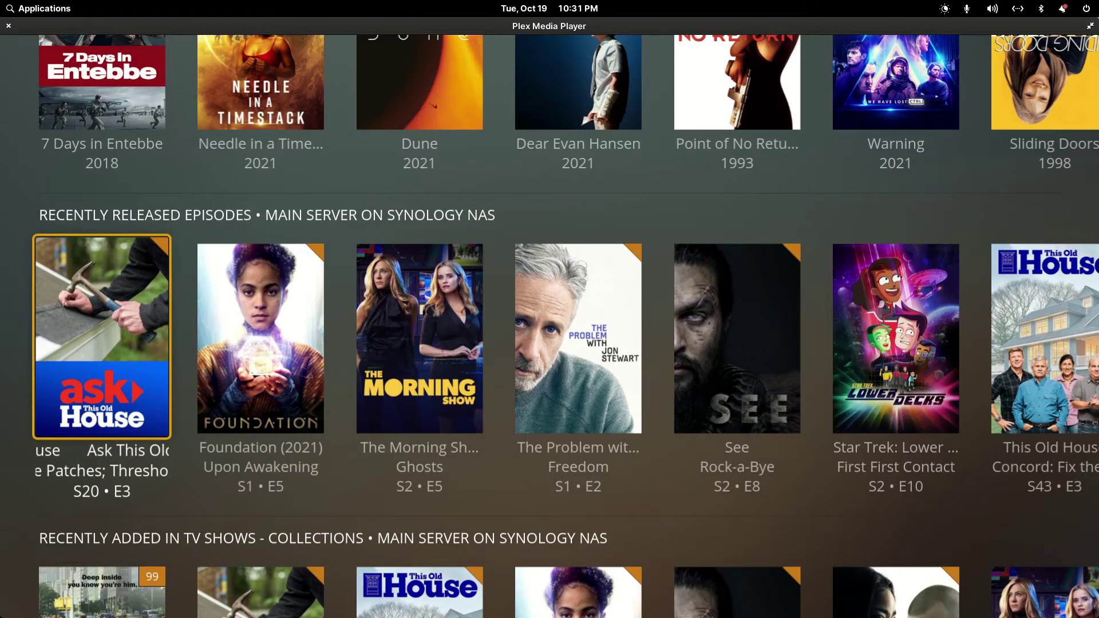
pyautogui.press('Down')
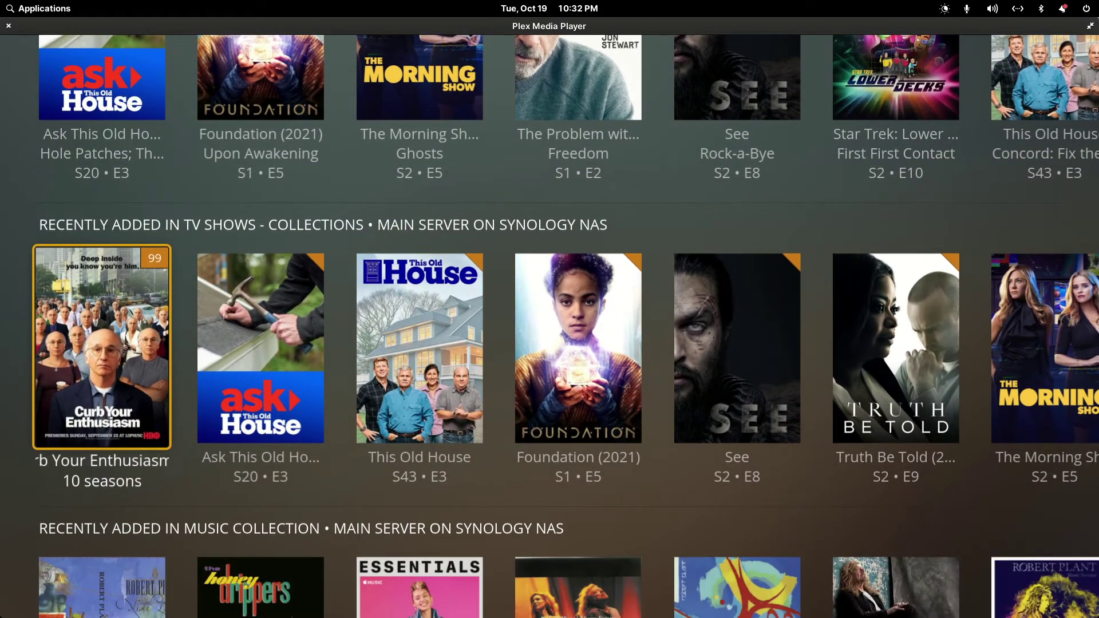
pyautogui.press('Down')
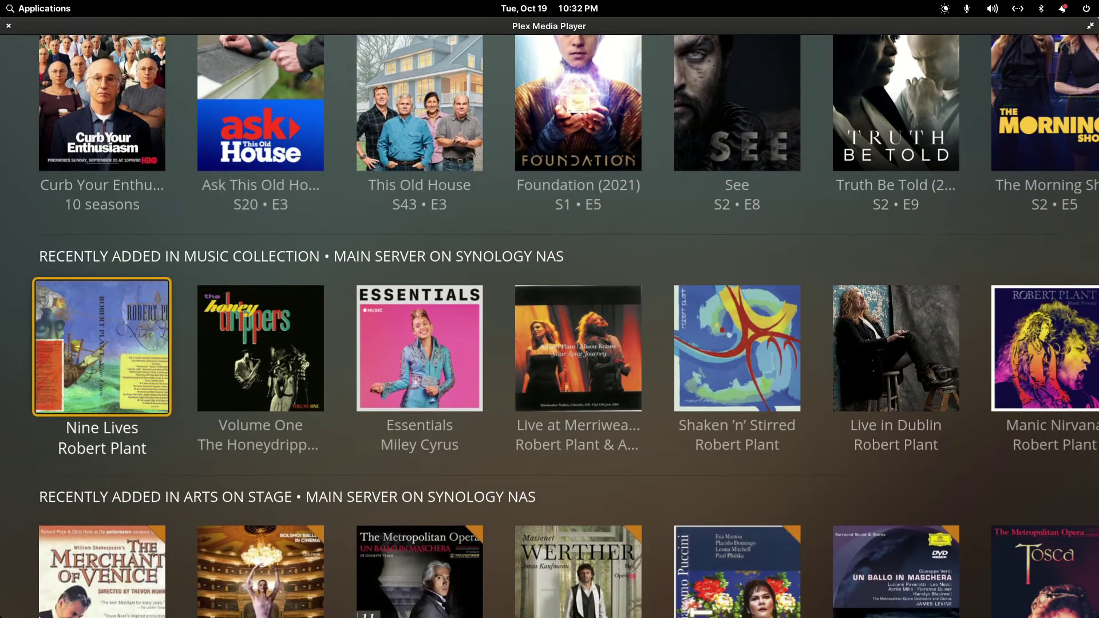
pyautogui.press('Right')
pyautogui.press('Down')
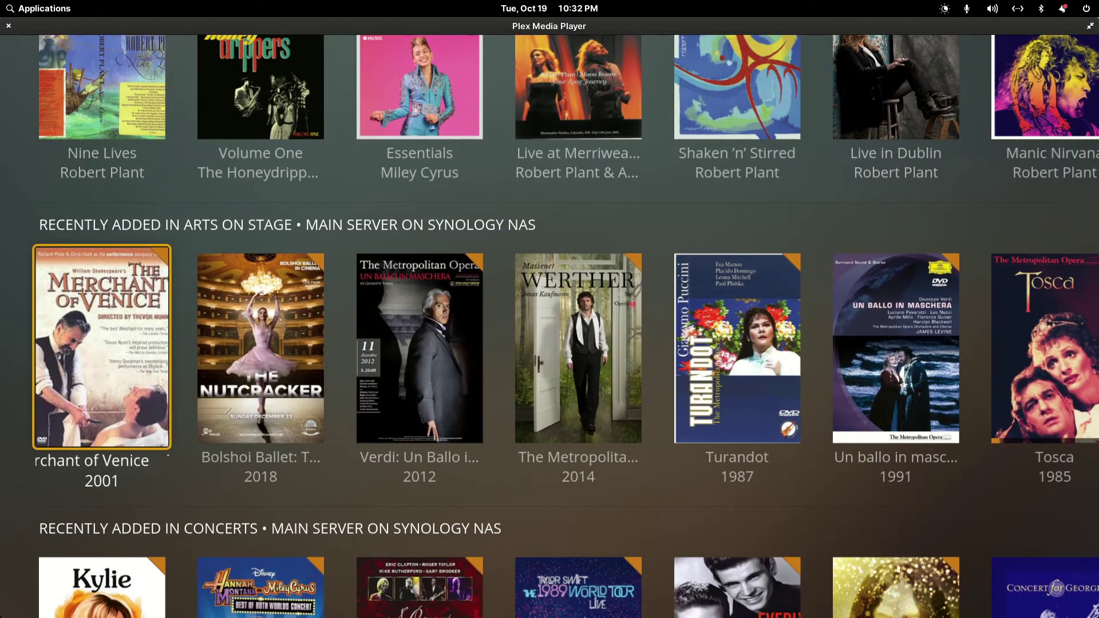
pyautogui.press('Right')
pyautogui.press('Right')
pyautogui.press('Right')
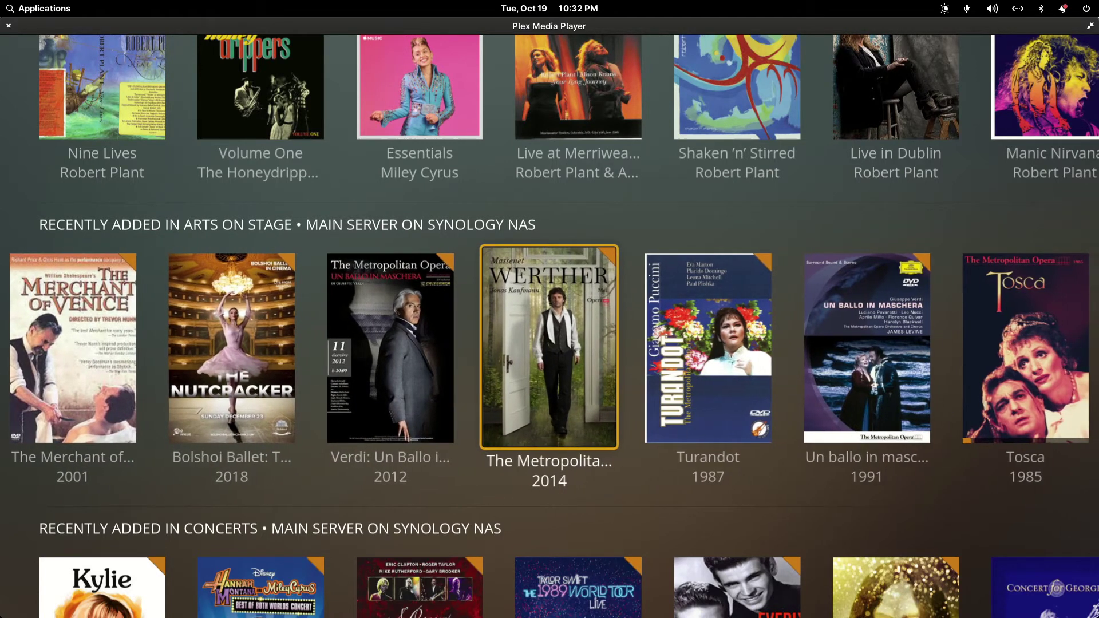
# - Review the Recently Added rows for Concerts, Documentary - Film, Movies - DVR, Movies - IMAX and Movies - Kids
pyautogui.press('Down')
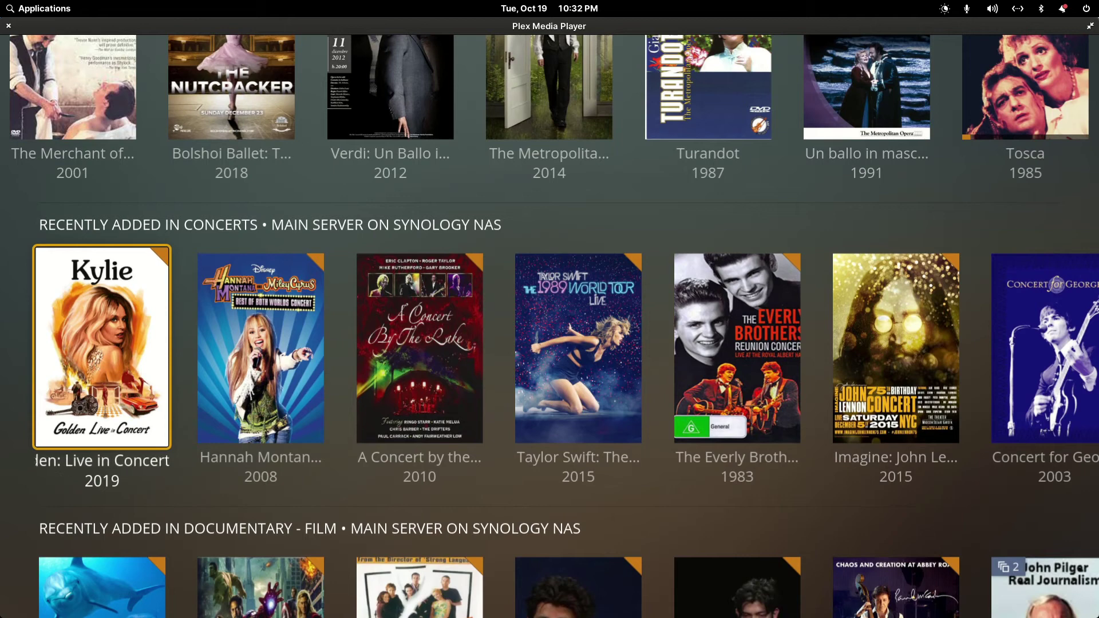
pyautogui.press('Down')
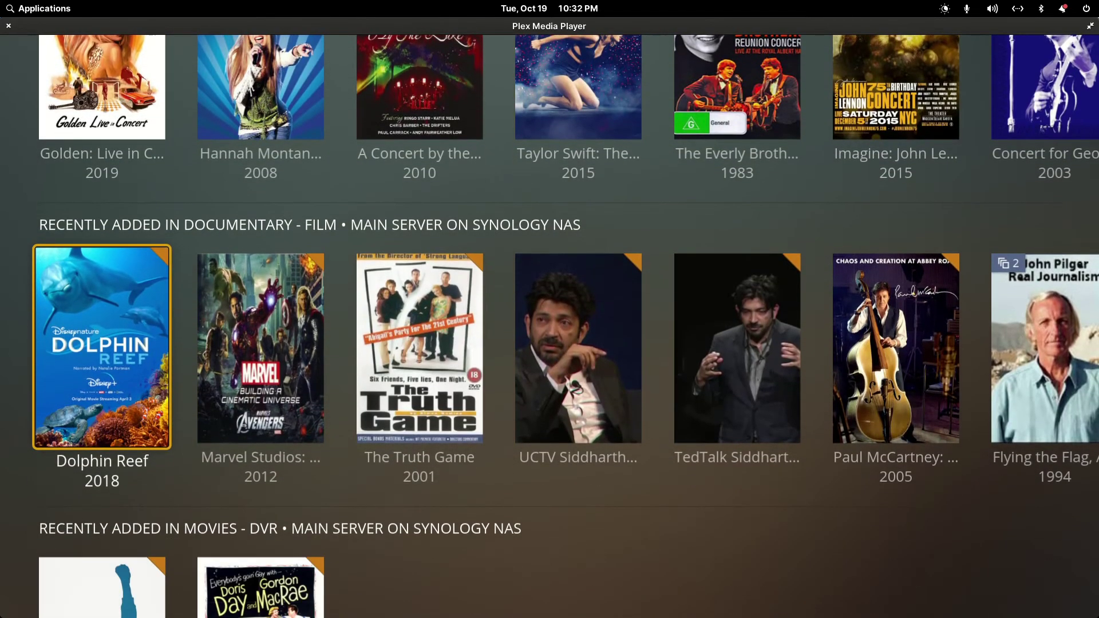
pyautogui.press('Down')
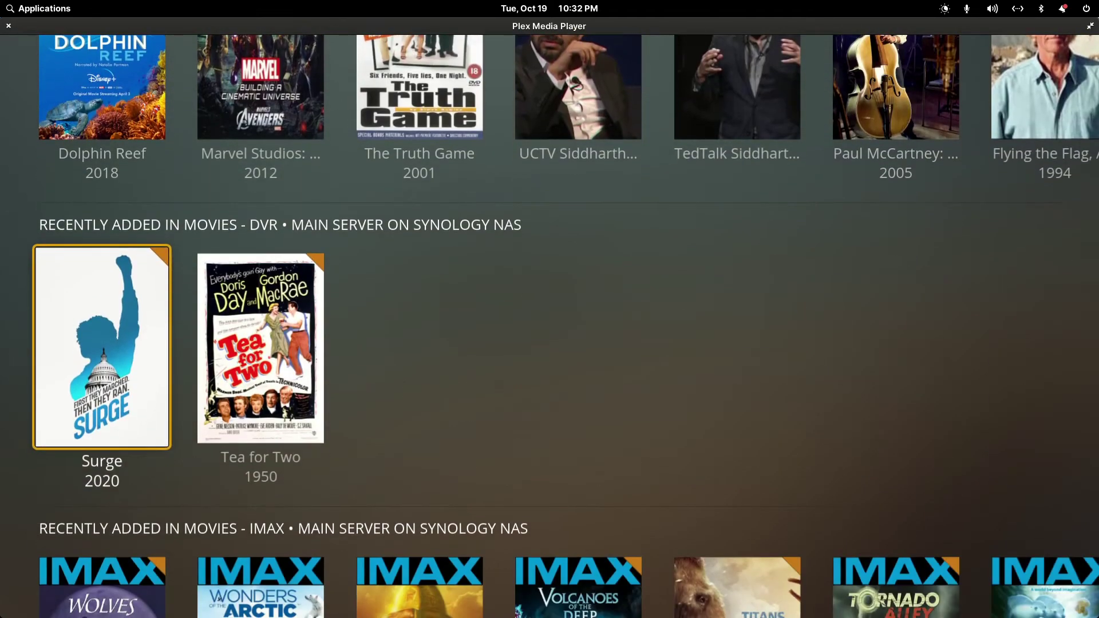
pyautogui.press('Up')
pyautogui.press('Down')
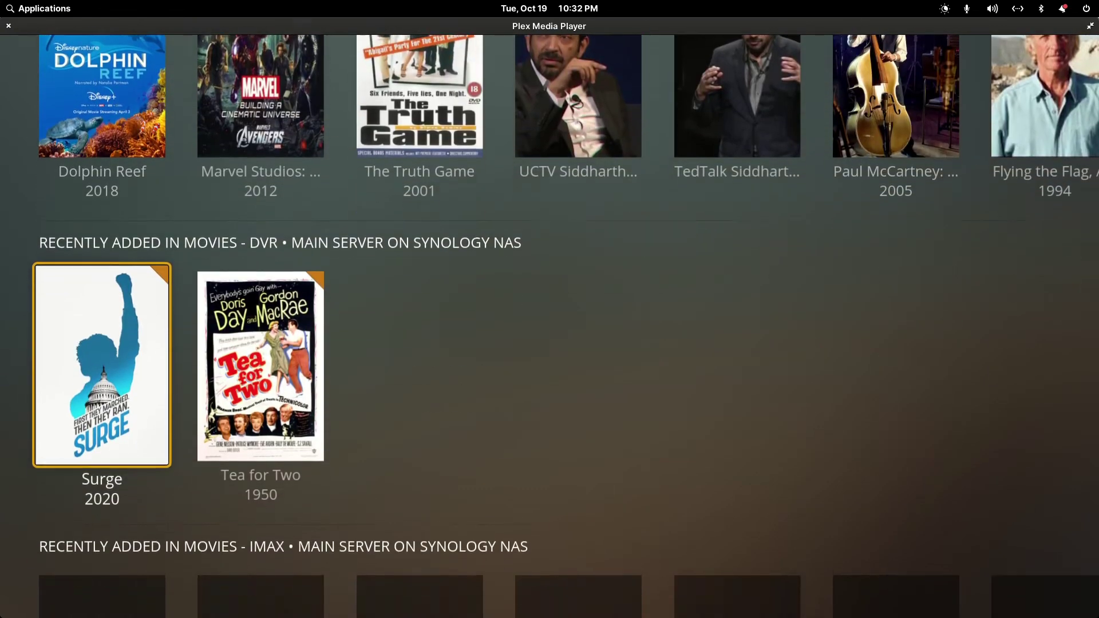
pyautogui.press('Up')
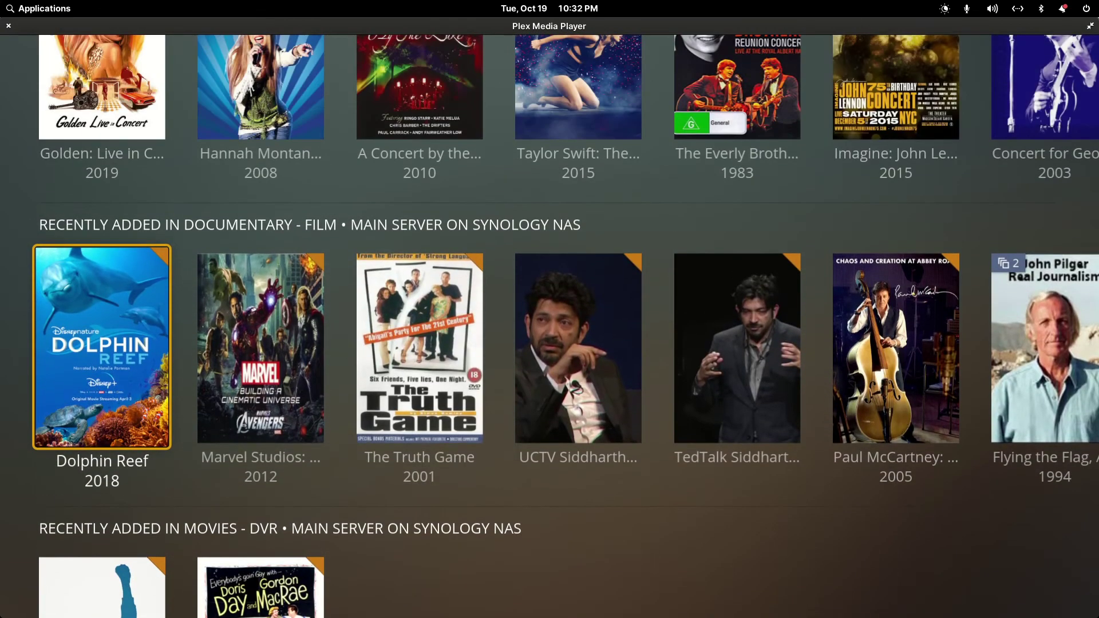
pyautogui.press('Down')
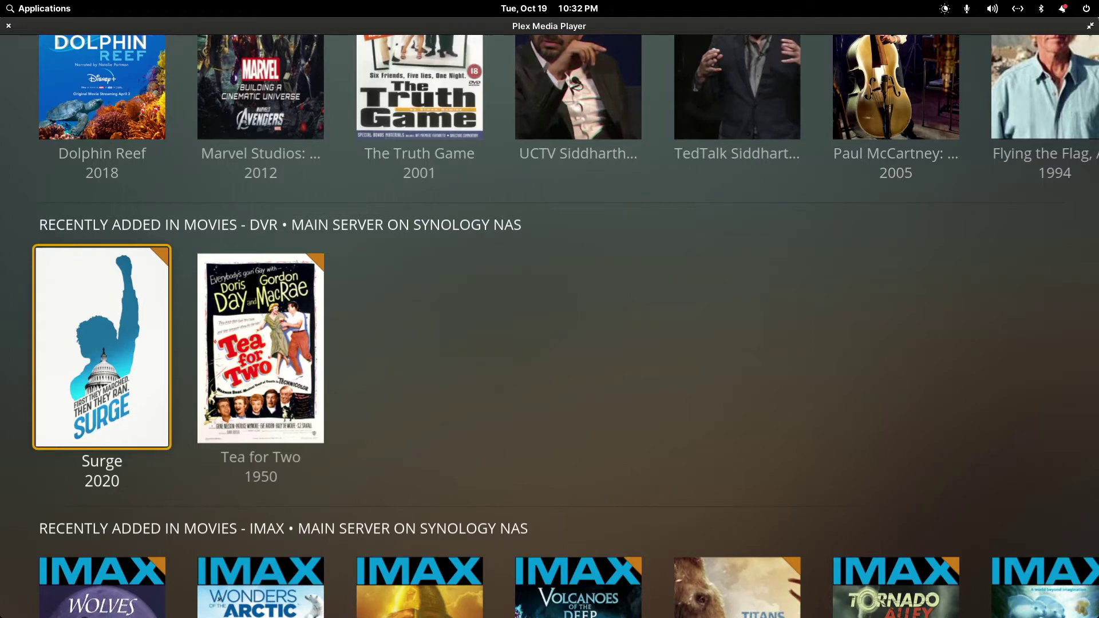
pyautogui.press('Down')
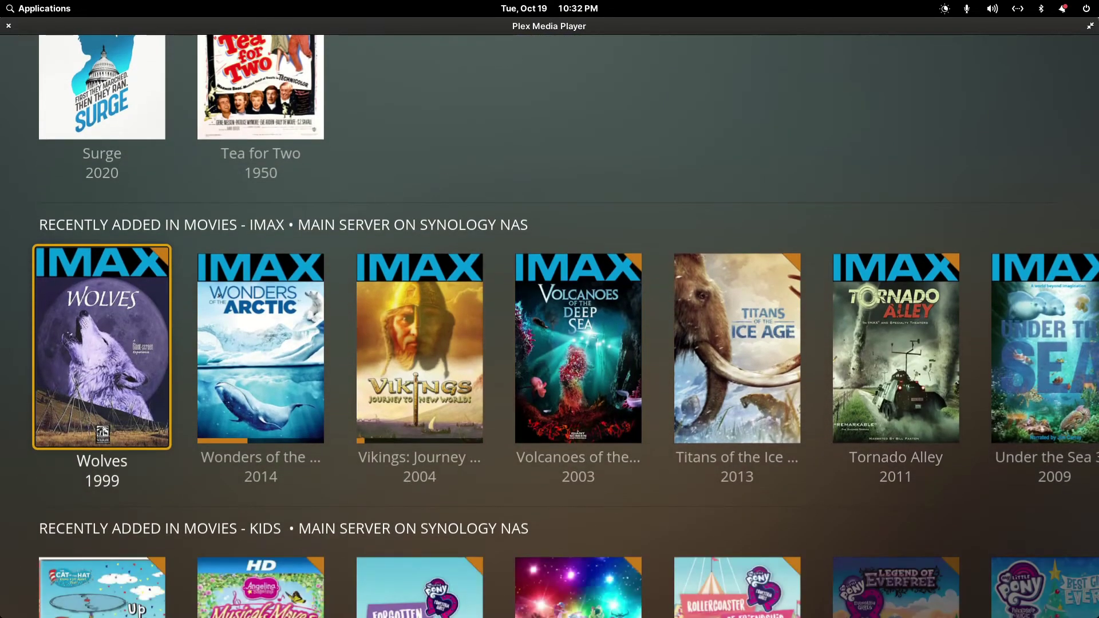
pyautogui.press('Down')
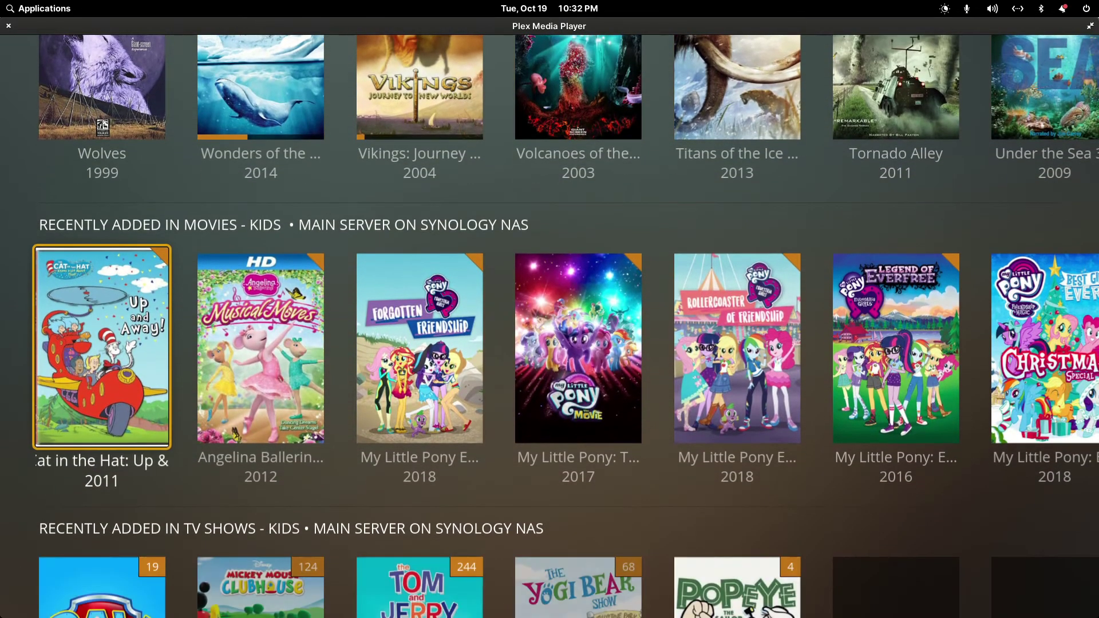
# - Review the Recently Added rows for TV Shows - Kids and TV Shows - Plex DVR on the Home screen
pyautogui.press('Down')
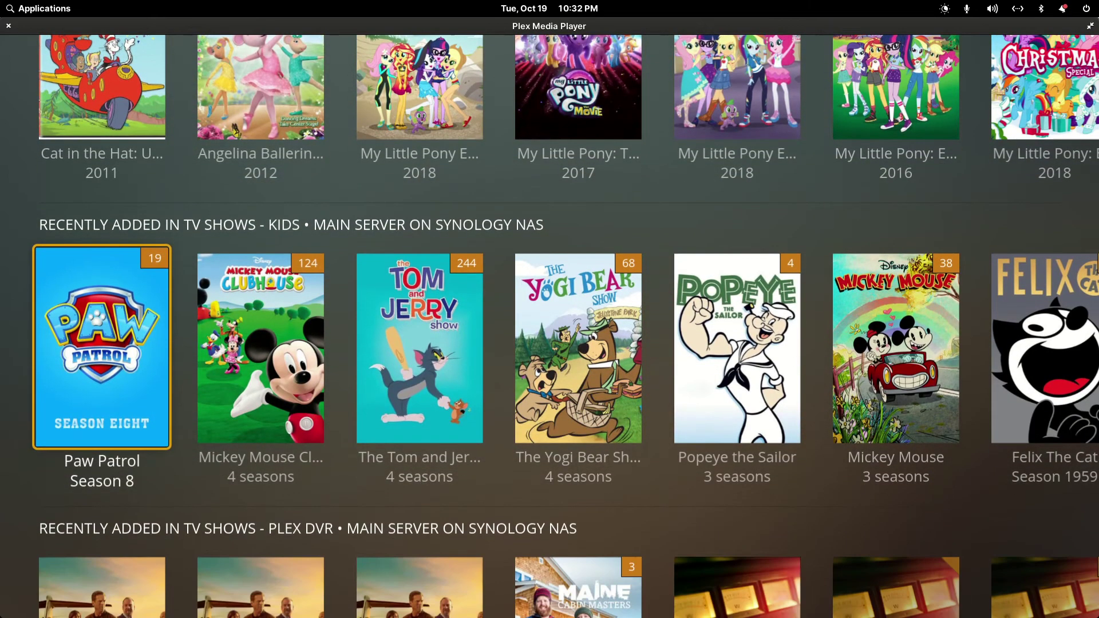
pyautogui.press('Up')
pyautogui.press('Down')
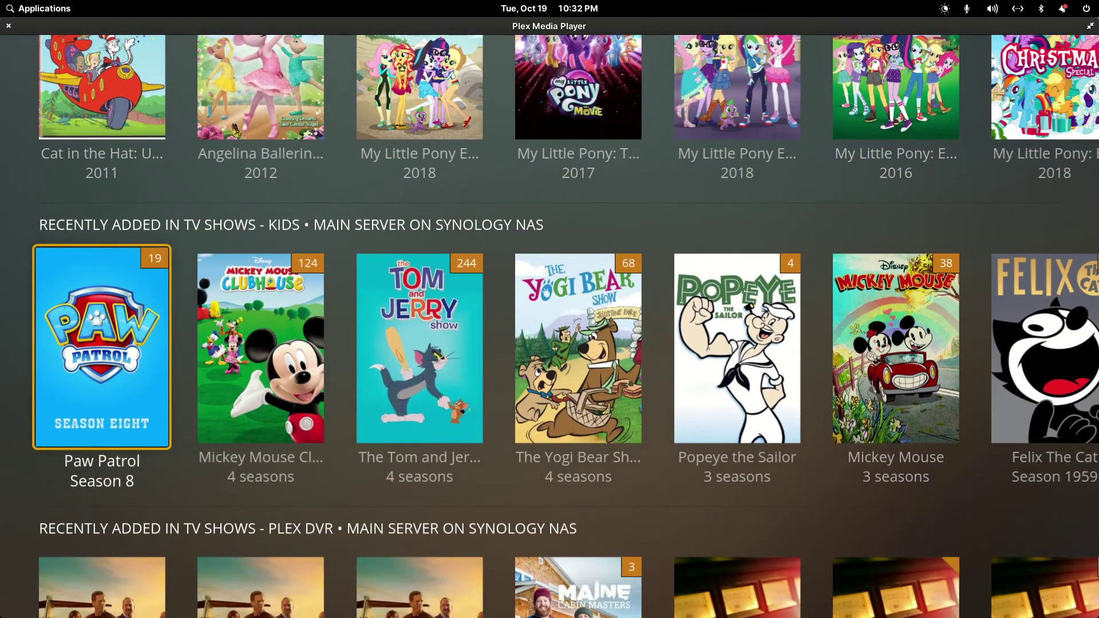
pyautogui.press('Down')
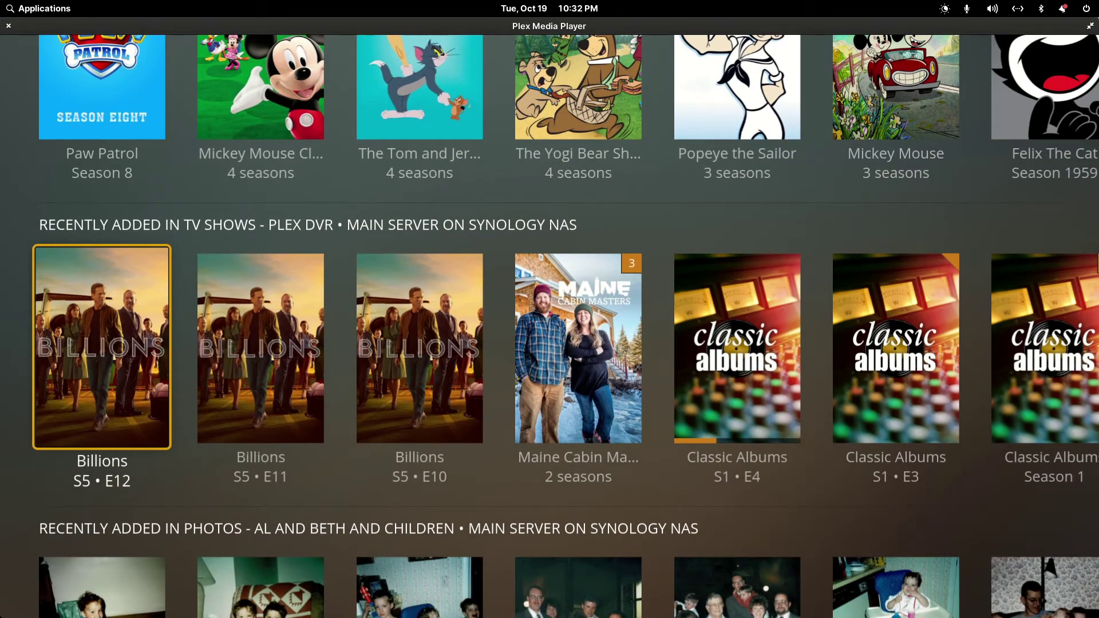
# - Reorder the sidebar so that Music Collection sits directly below Concerts
pyautogui.press('Escape')
pyautogui.press('Escape')
pyautogui.press('Down')
pyautogui.press('Down')
pyautogui.press('Down')
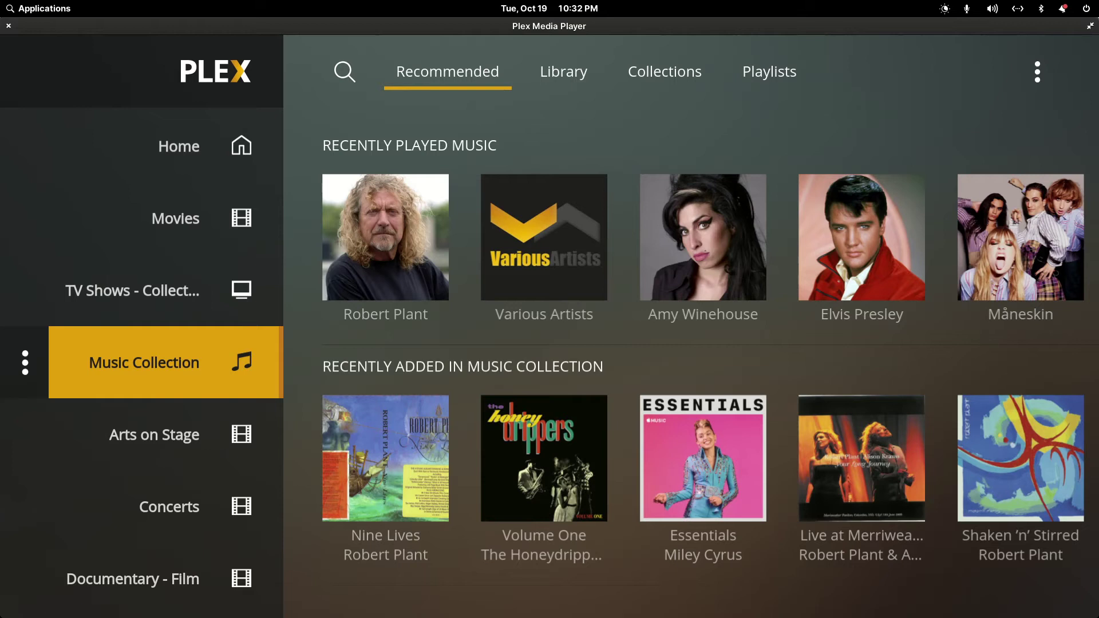
pyautogui.press('Left')
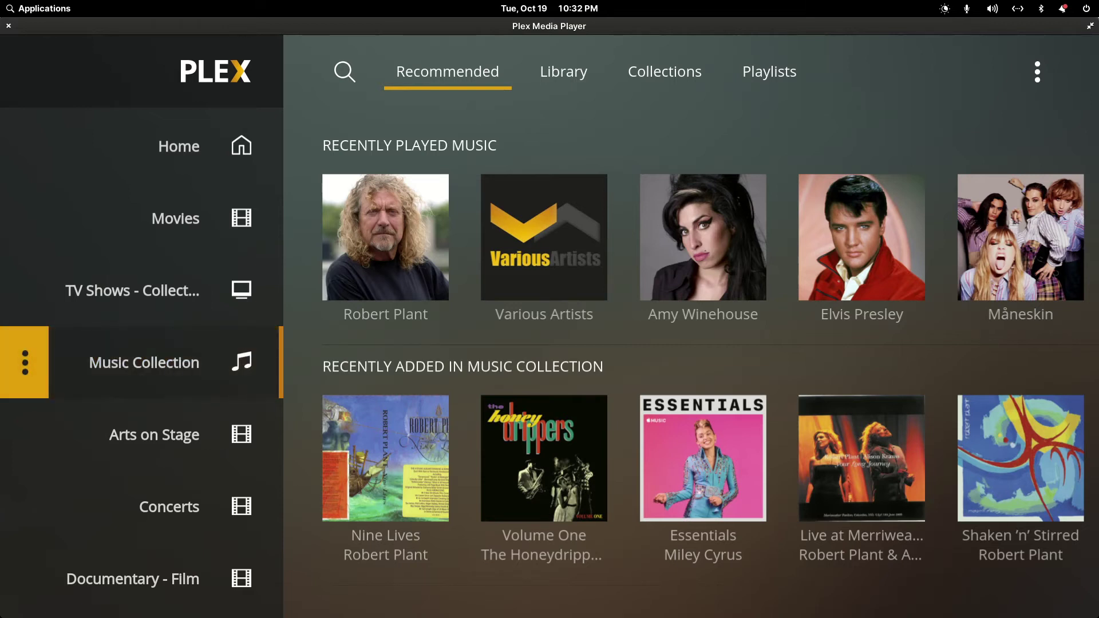
pyautogui.press('Return')
pyautogui.press('Down')
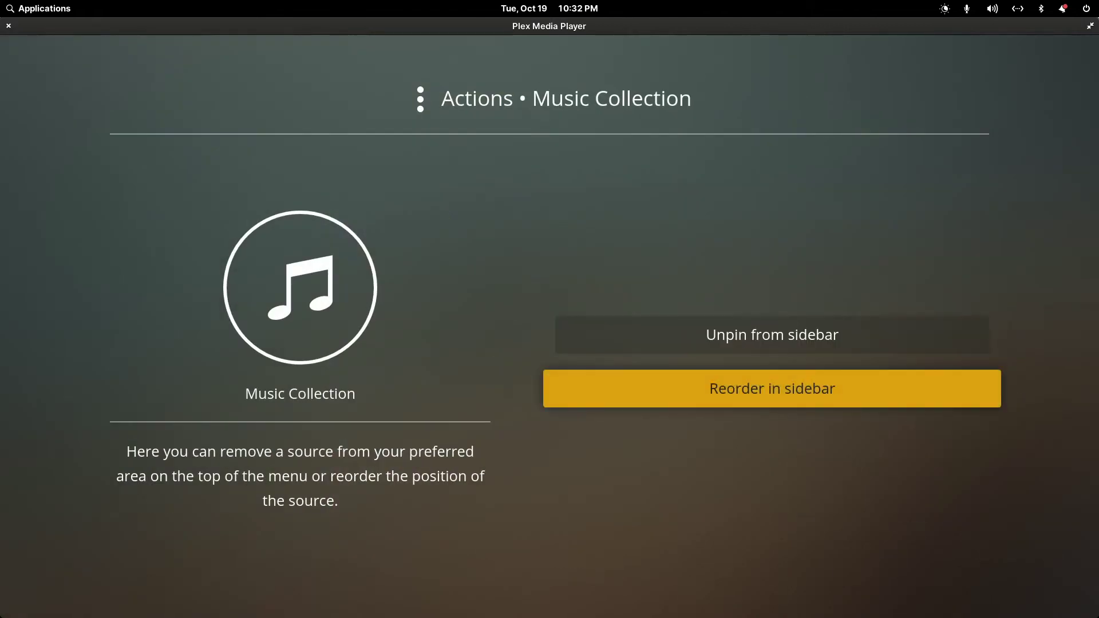
pyautogui.press('Return')
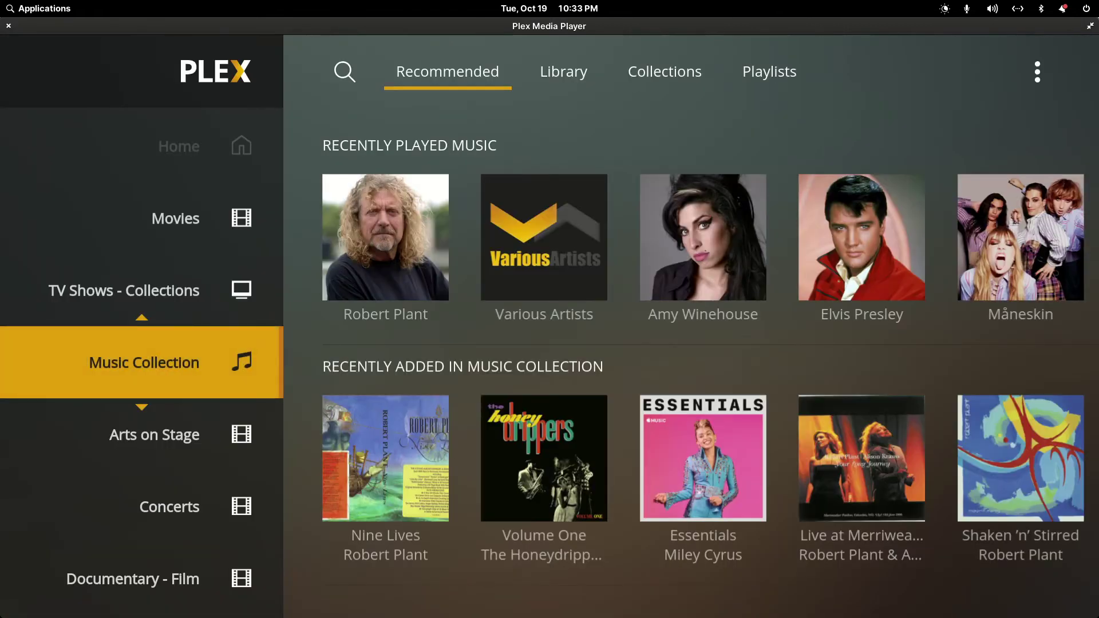
pyautogui.press('Down')
pyautogui.press('Down')
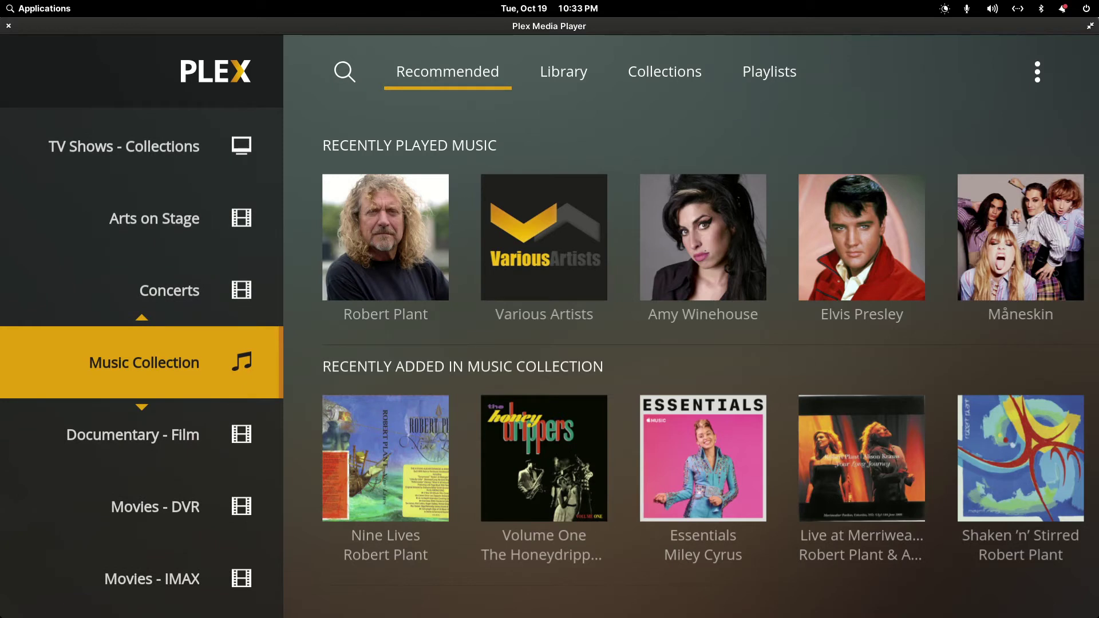
pyautogui.press('Return')
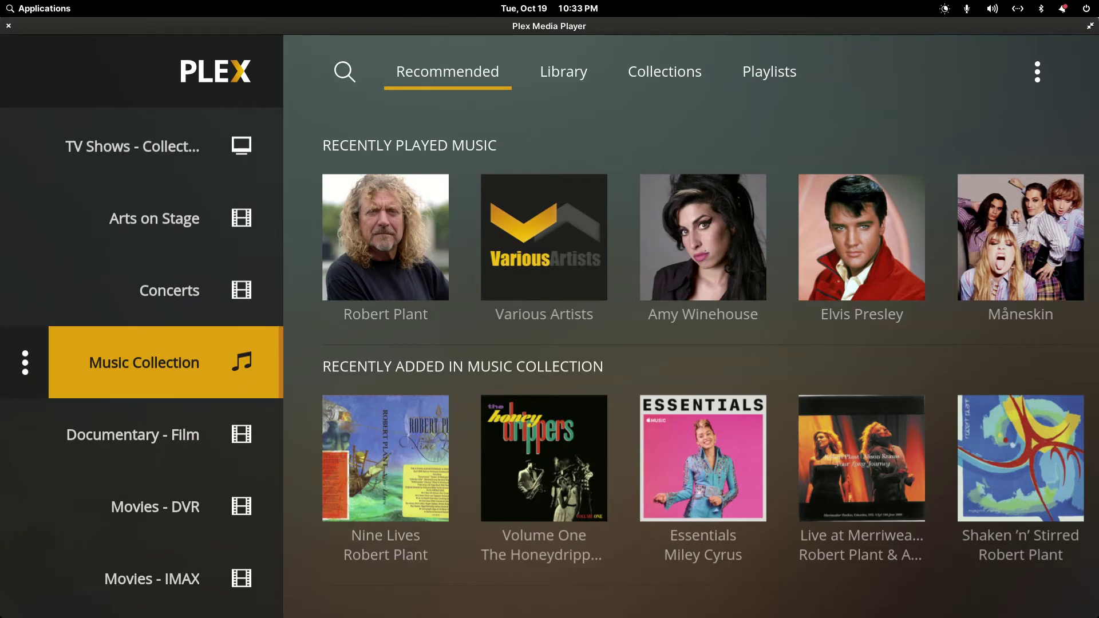
# - Return to Home and review its rows down to Recently Added in Music Collection to check the row order
pyautogui.press('Right')
pyautogui.press('Left')
pyautogui.press('Up')
pyautogui.press('Up')
pyautogui.press('Up')
pyautogui.press('Up')
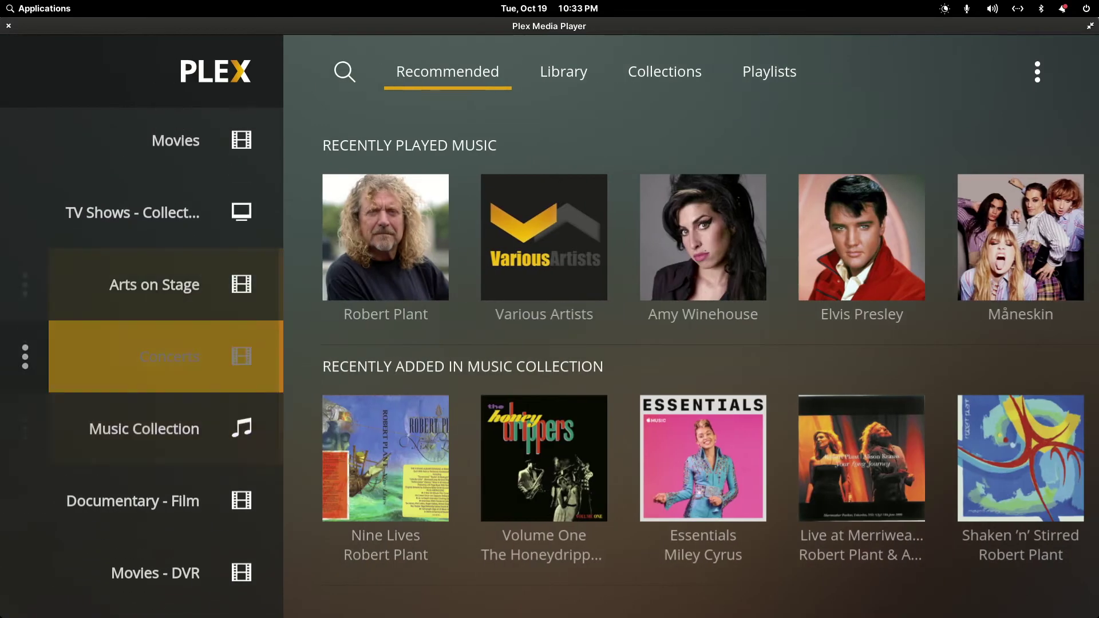
pyautogui.press('Up')
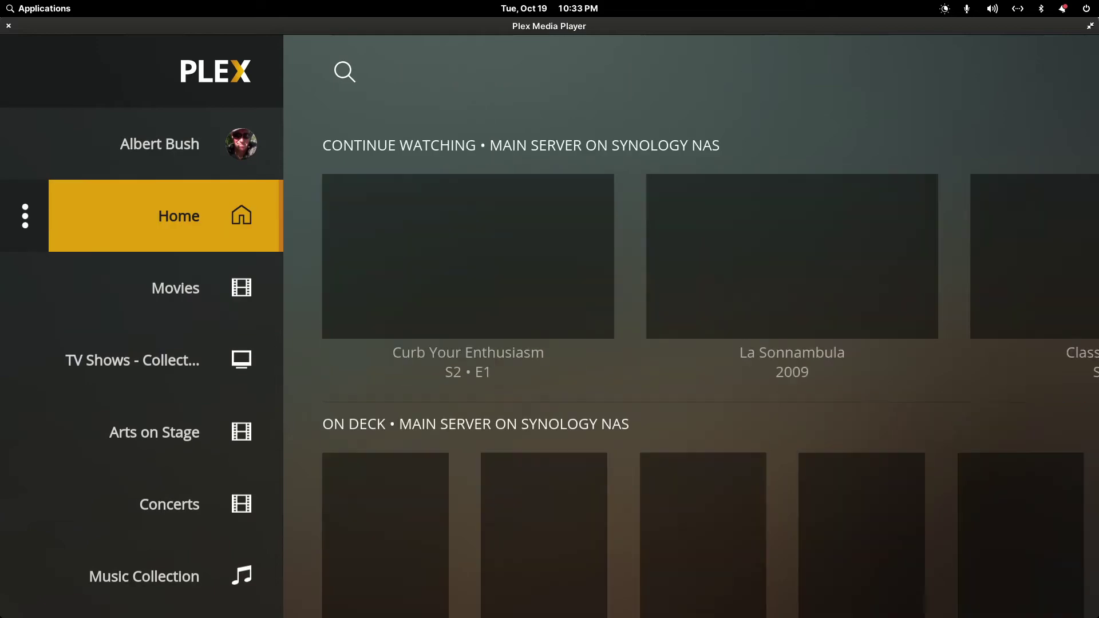
pyautogui.press('Right')
pyautogui.press('Down')
pyautogui.press('Down')
pyautogui.press('Down')
pyautogui.press('Down')
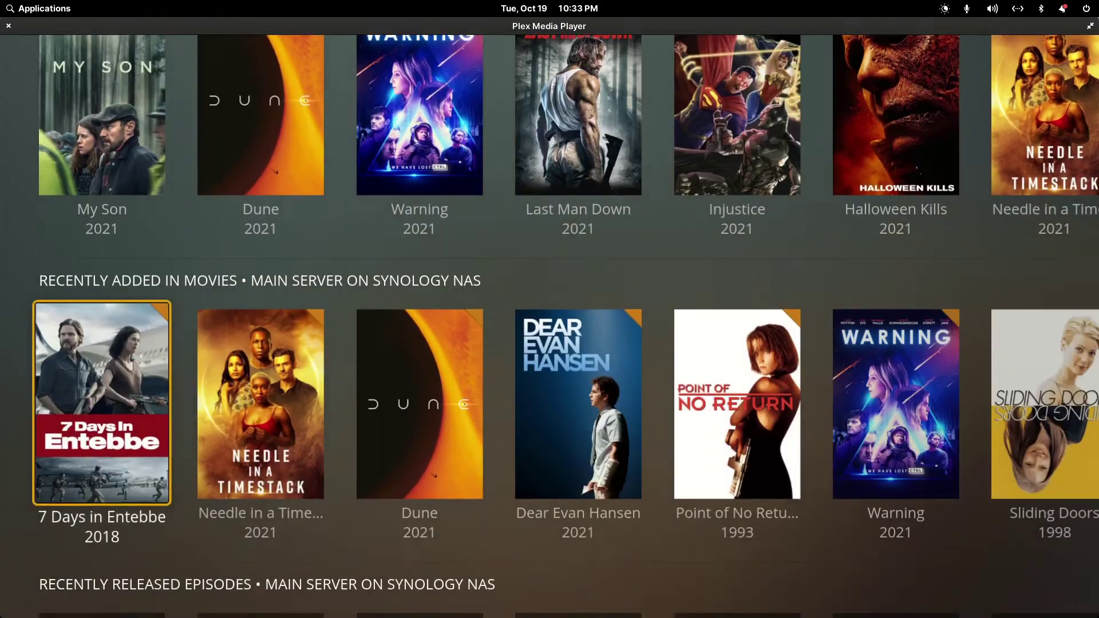
pyautogui.press('Down')
pyautogui.press('Down')
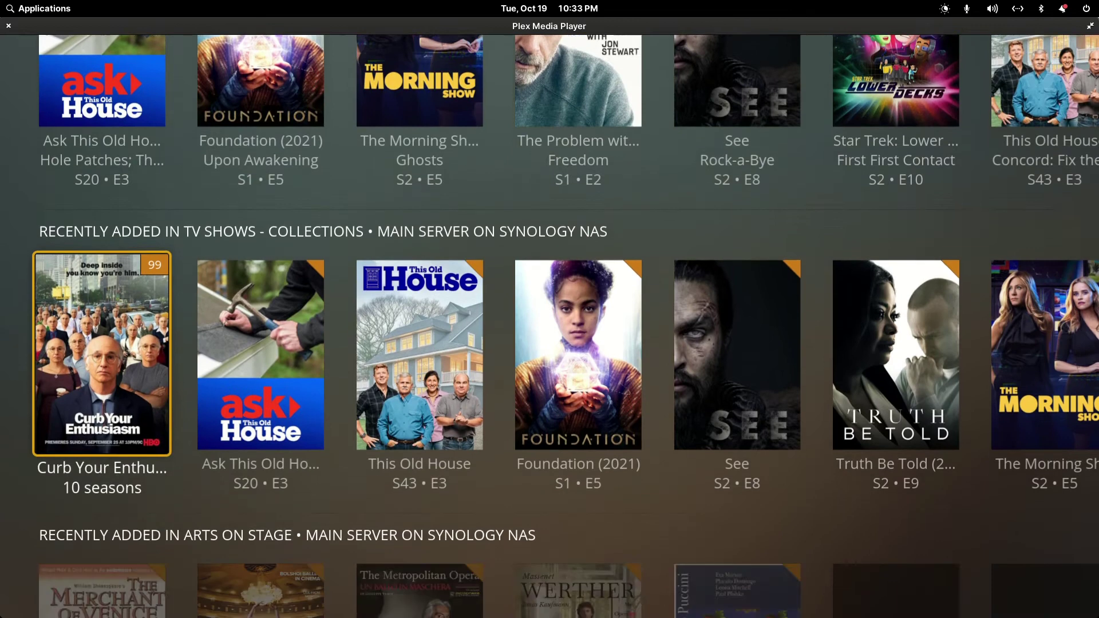
pyautogui.press('Down')
pyautogui.press('Down')
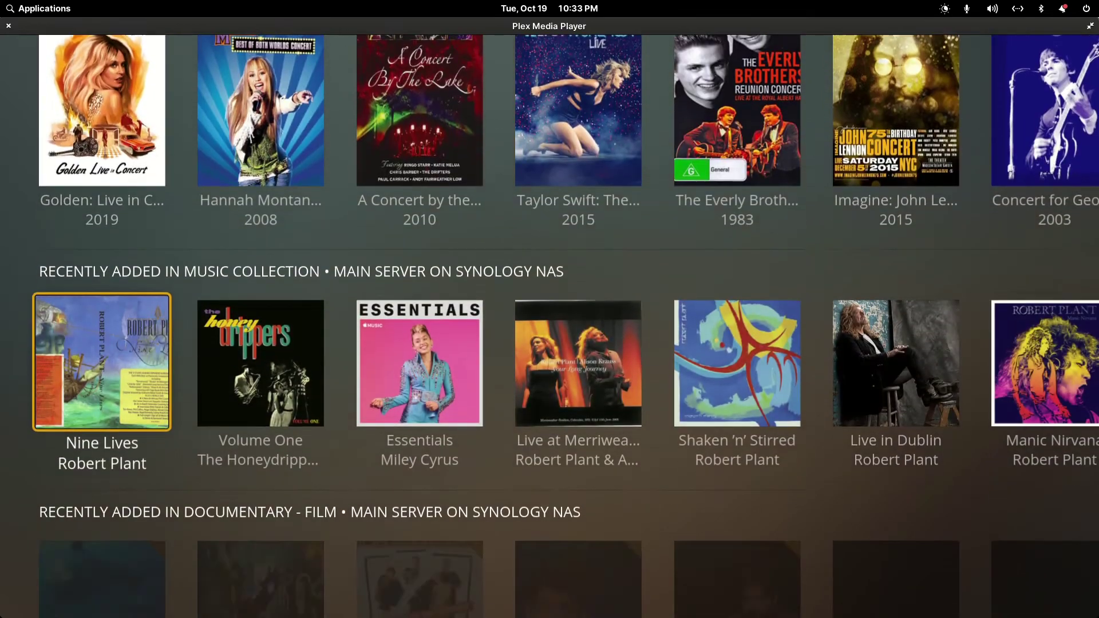
# - Move Music Collection in the sidebar back to its place between TV Shows - Collections and Arts on Stage
pyautogui.press('Escape')
pyautogui.press('Left')
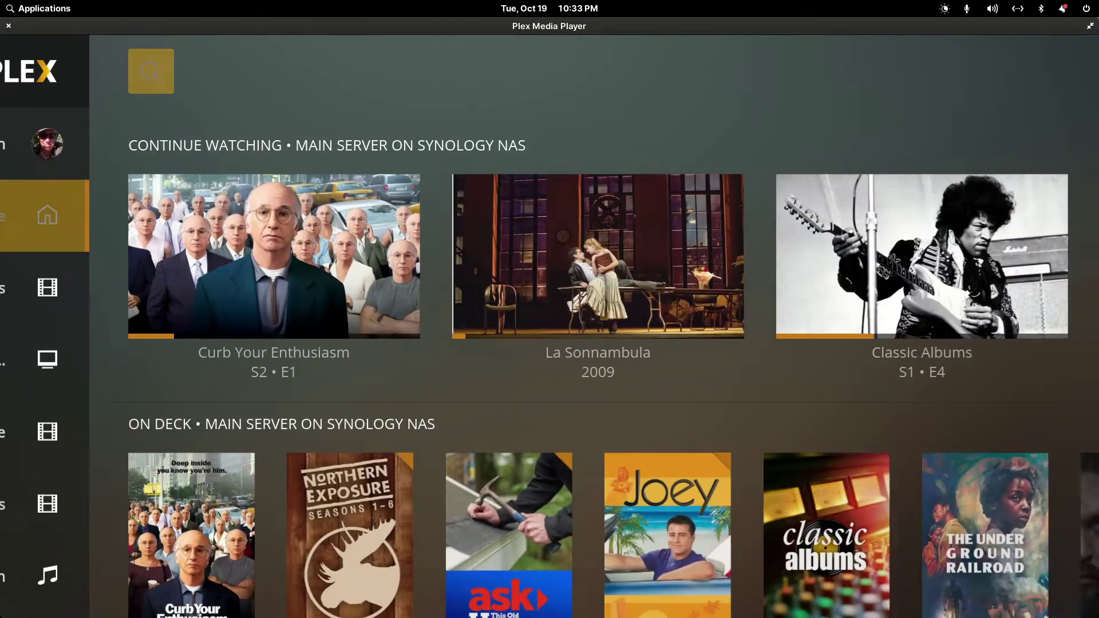
pyautogui.press('Down')
pyautogui.press('Down')
pyautogui.press('Down')
pyautogui.press('Down')
pyautogui.press('Down')
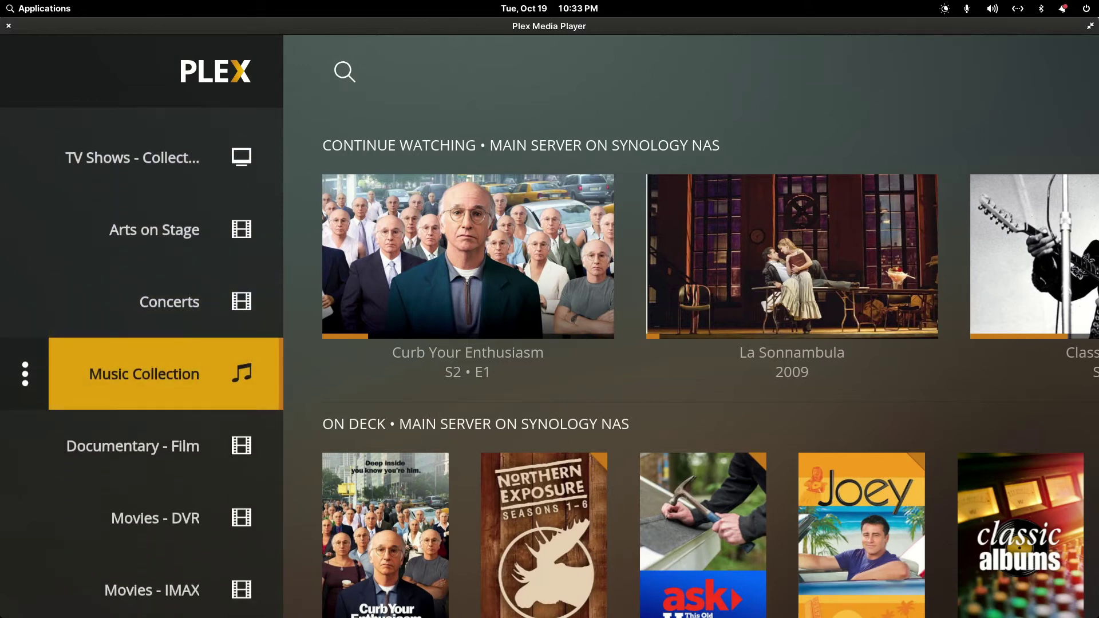
pyautogui.press('Left')
pyautogui.press('Return')
pyautogui.press('Down')
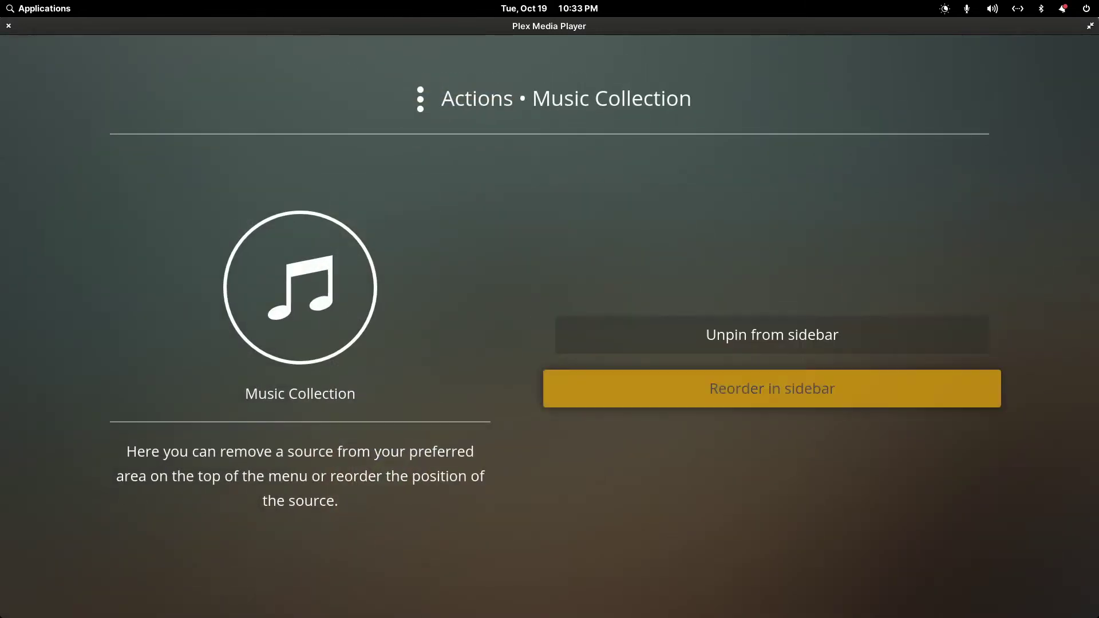
pyautogui.press('Return')
pyautogui.press('Up')
pyautogui.press('Up')
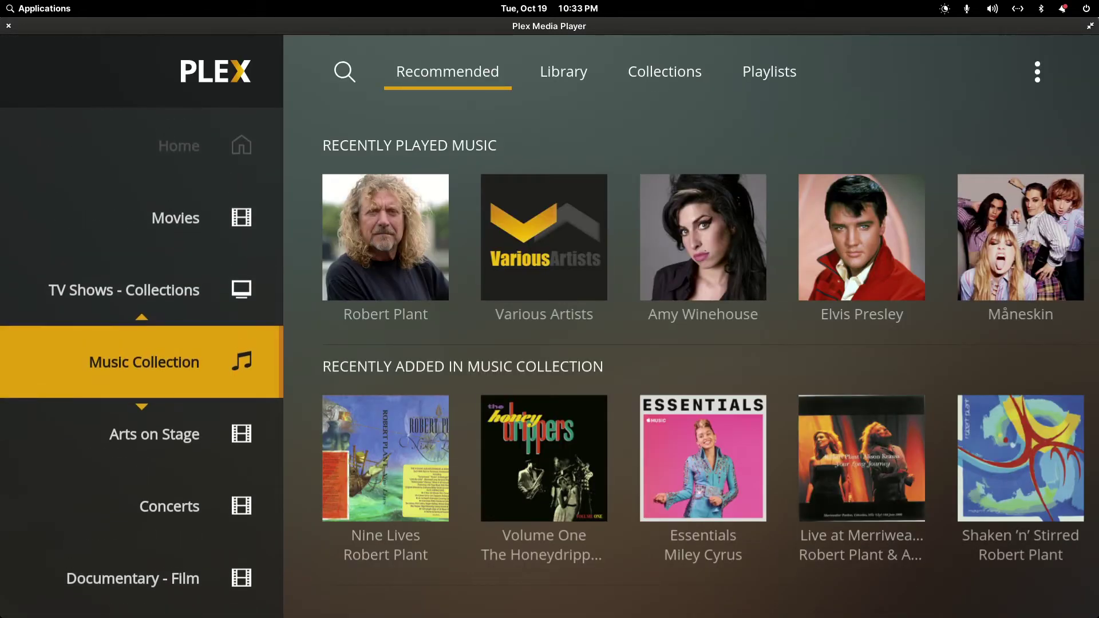
pyautogui.press('Return')
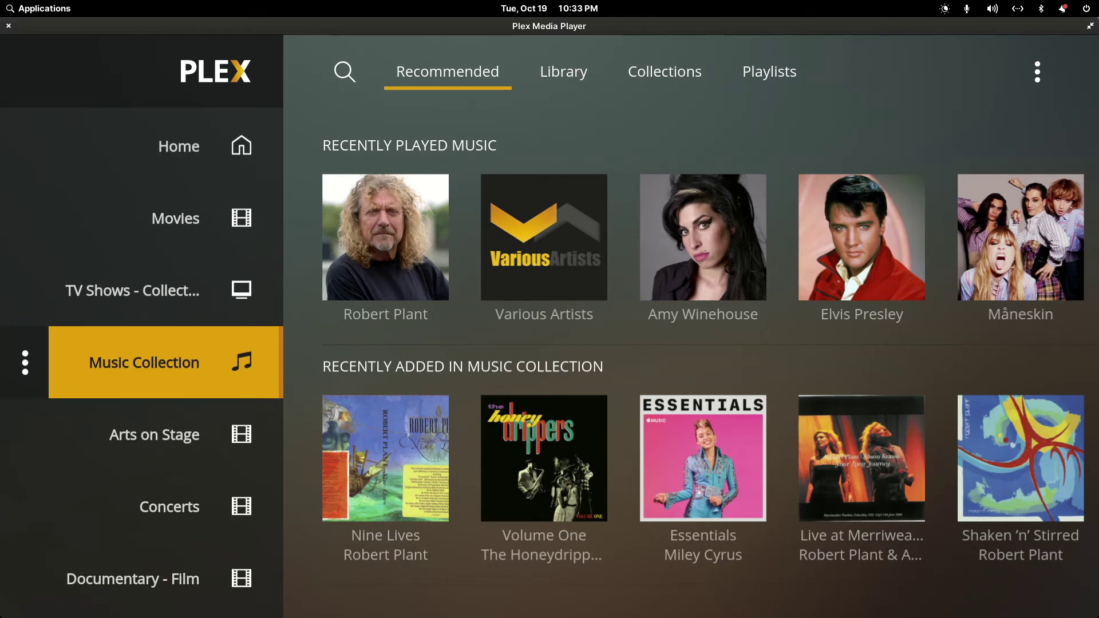
# - Open the Movies library from the sidebar and switch it from Collections to the Recommended view
pyautogui.press('Up')
pyautogui.press('Up')
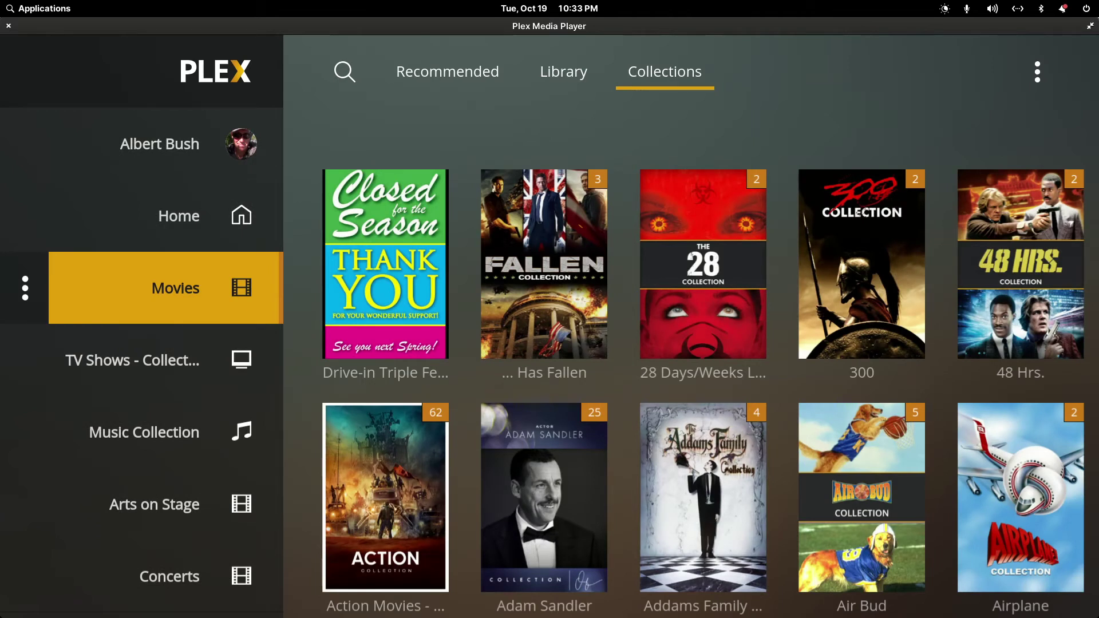
pyautogui.press('Right')
pyautogui.press('Up')
pyautogui.press('Left')
pyautogui.press('Left')
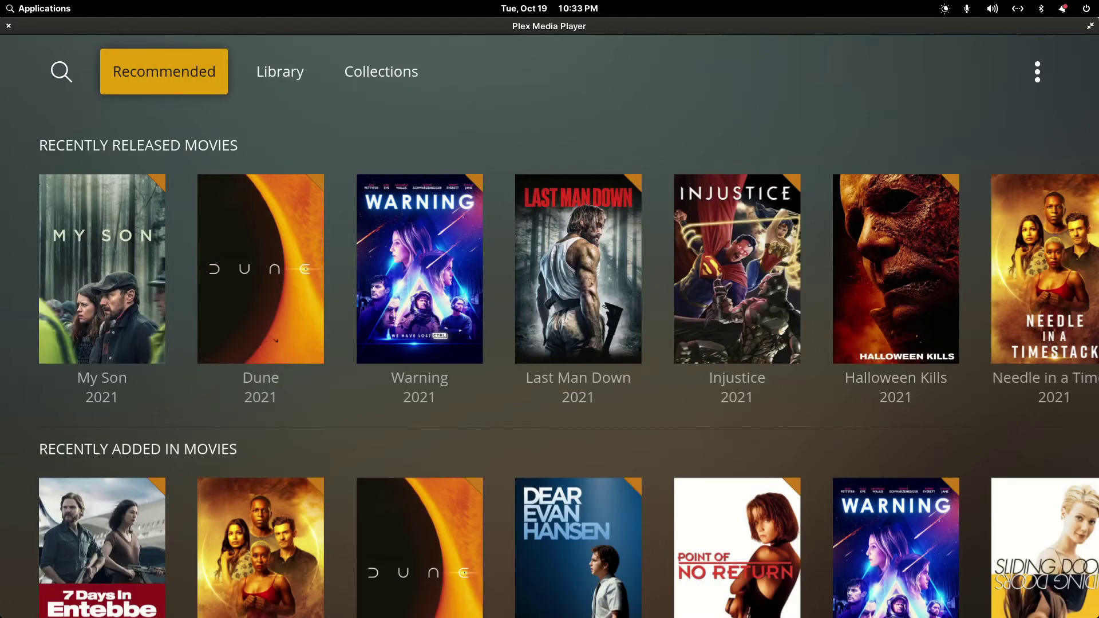
# - Review the recommended rows of the Movies library down to Top Movies by Jay Oliva, and return to the start of the page
pyautogui.press('Down')
pyautogui.press('Down')
pyautogui.press('Down')
pyautogui.press('Down')
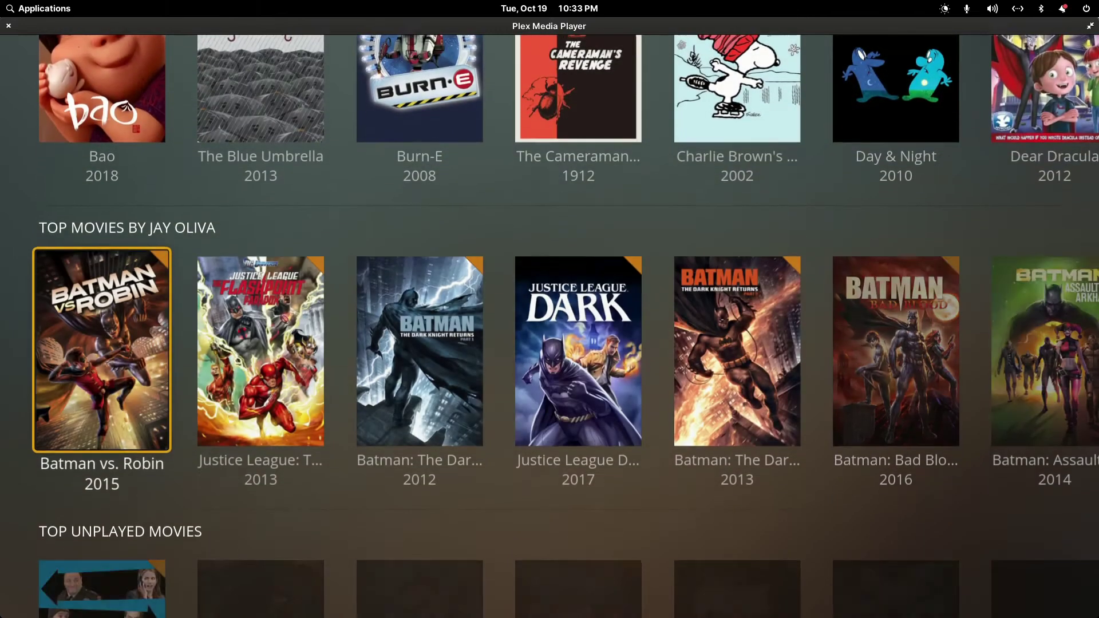
pyautogui.press('Up')
pyautogui.press('Up')
pyautogui.press('Up')
pyautogui.press('Up')
# - Switch the Movies library to its Library view, compare it with Collections, and examine the grid of titles sorted by title
pyautogui.press('Right')
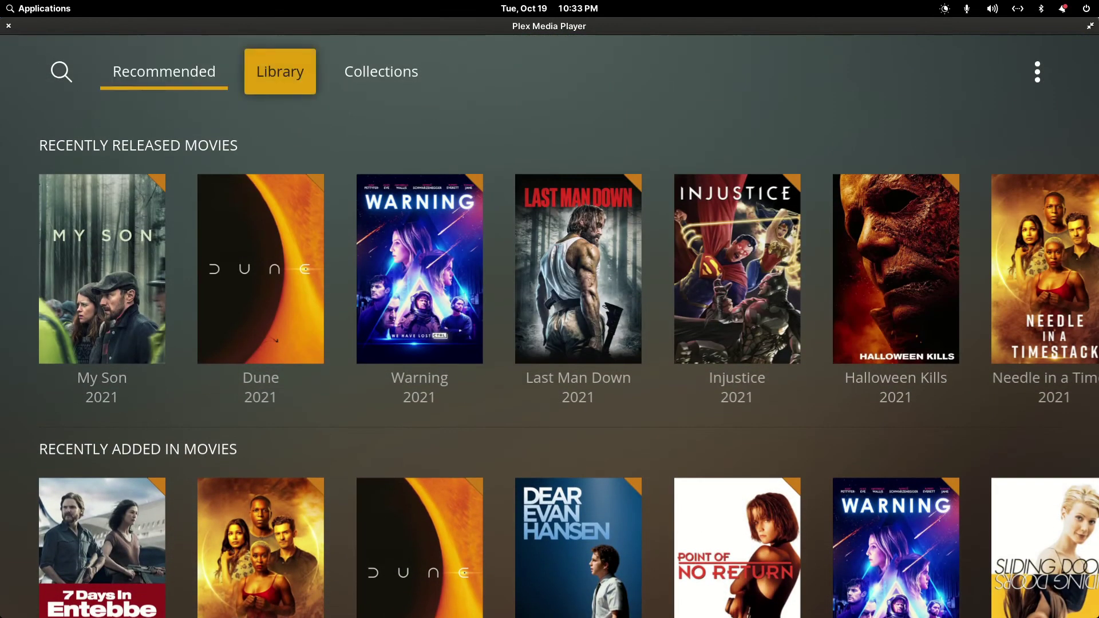
pyautogui.press('Return')
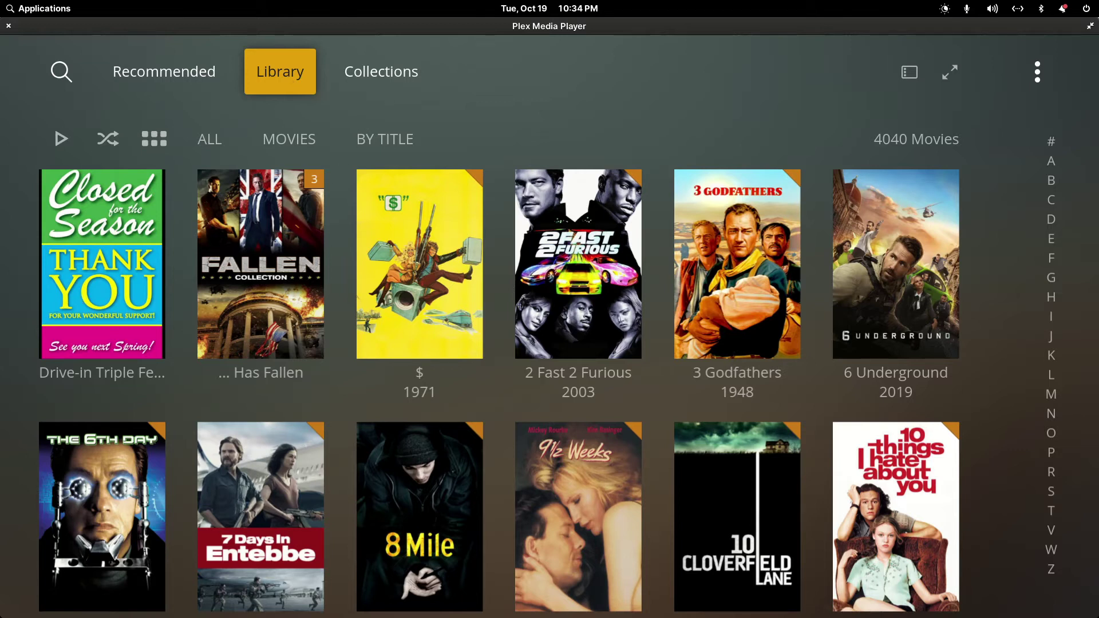
pyautogui.press('Right')
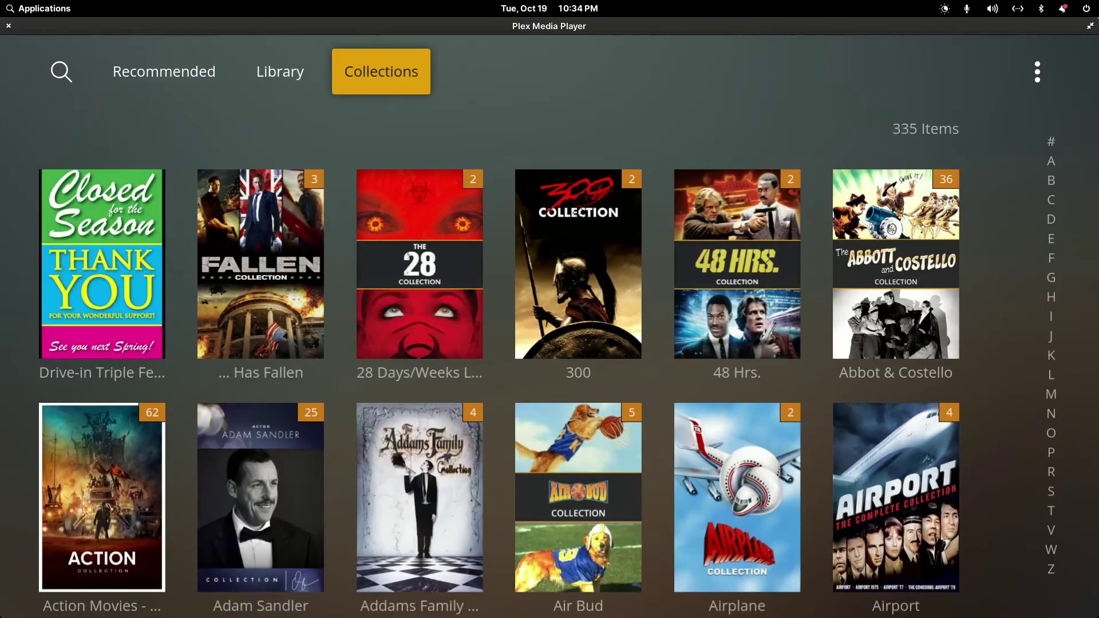
pyautogui.press('Left')
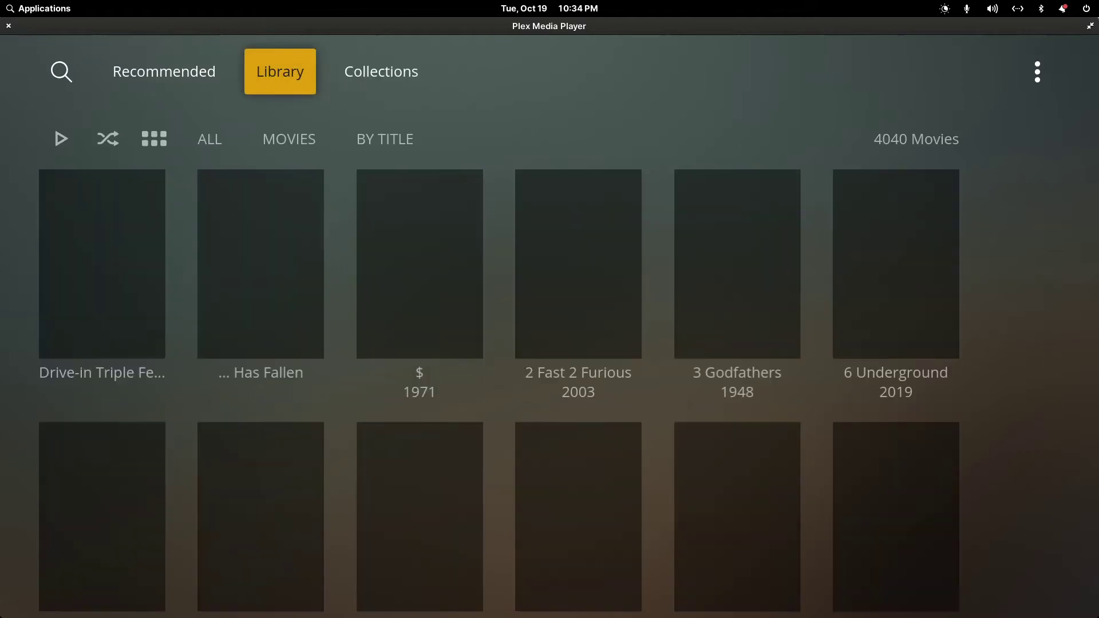
pyautogui.press('Down')
pyautogui.press('Down')
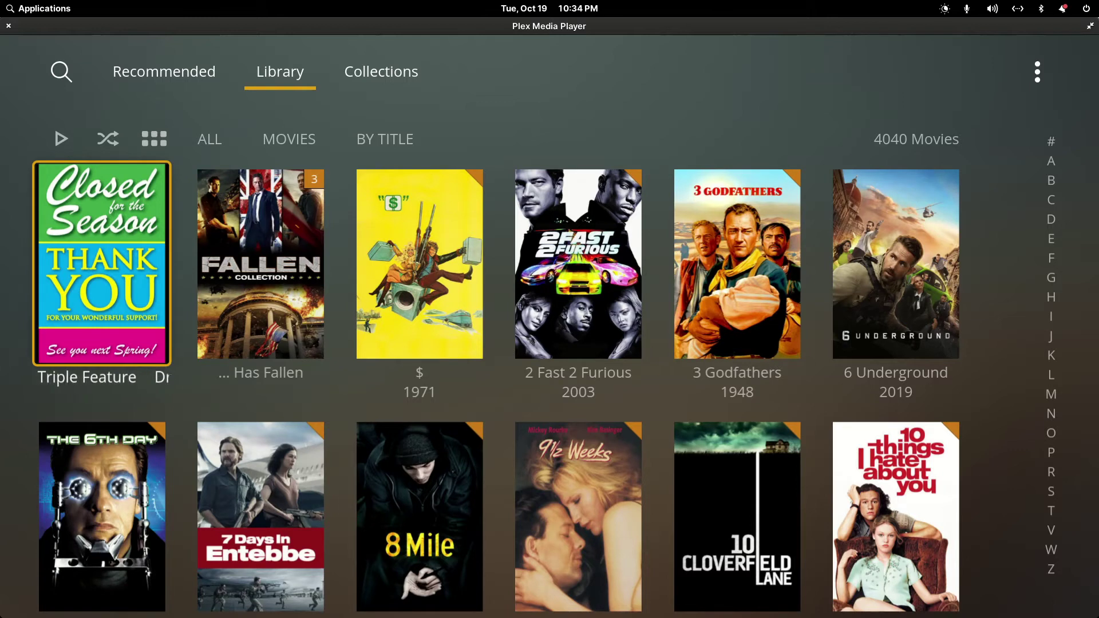
pyautogui.press('Up')
pyautogui.press('Up')
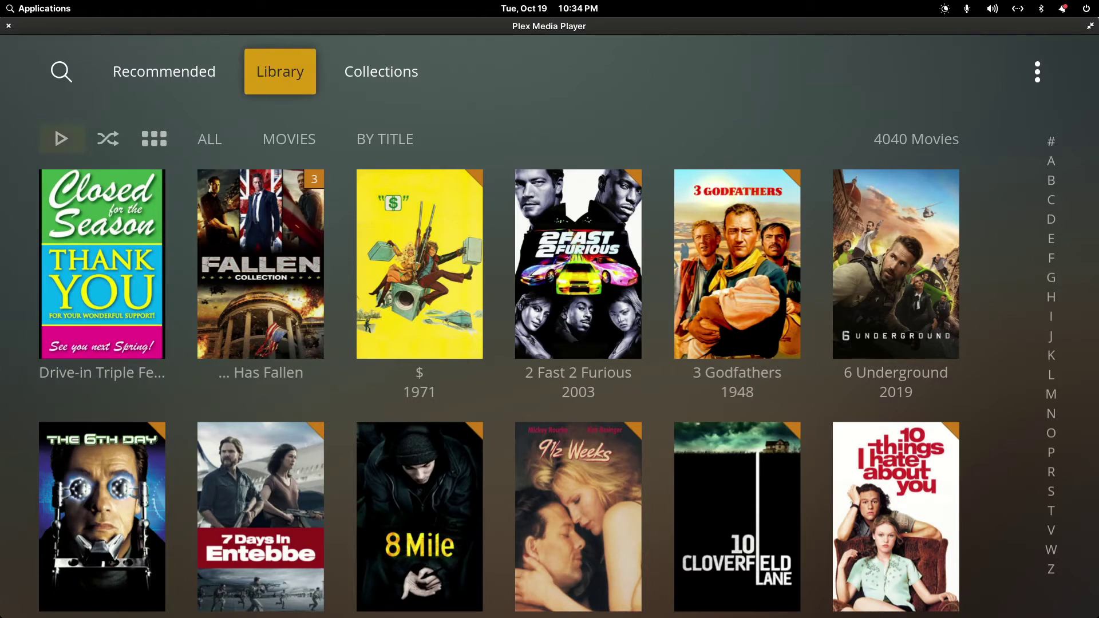
# - Switch the Movies library to Collections and browse the posters to the Apple TV Plus collection
pyautogui.press('Right')
pyautogui.press('Down')
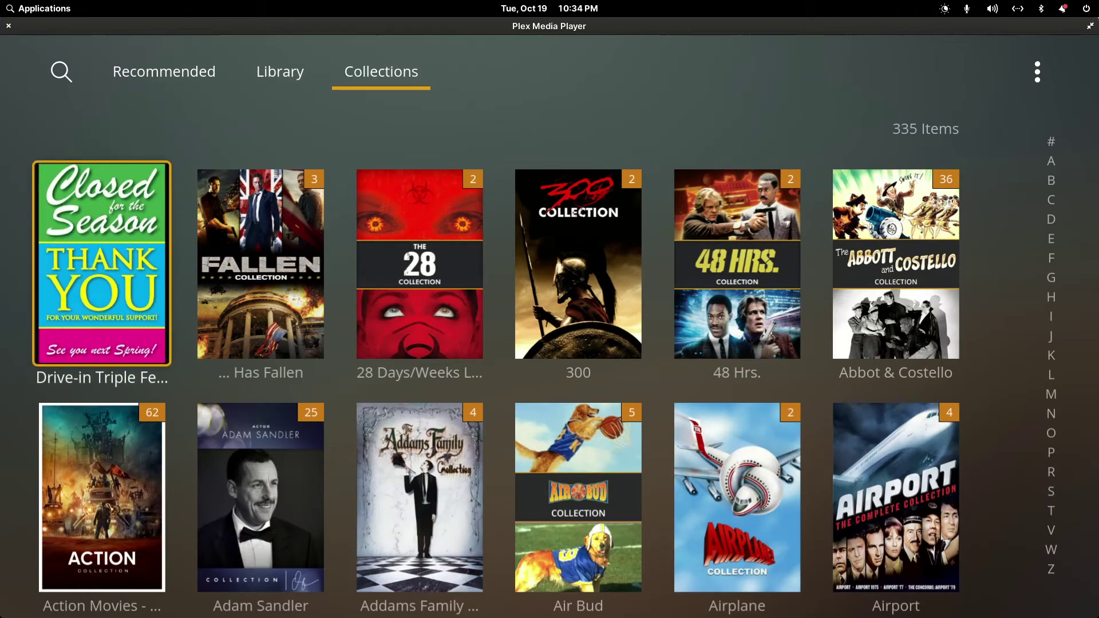
pyautogui.press('Right')
pyautogui.press('Right')
pyautogui.press('Down')
pyautogui.press('Down')
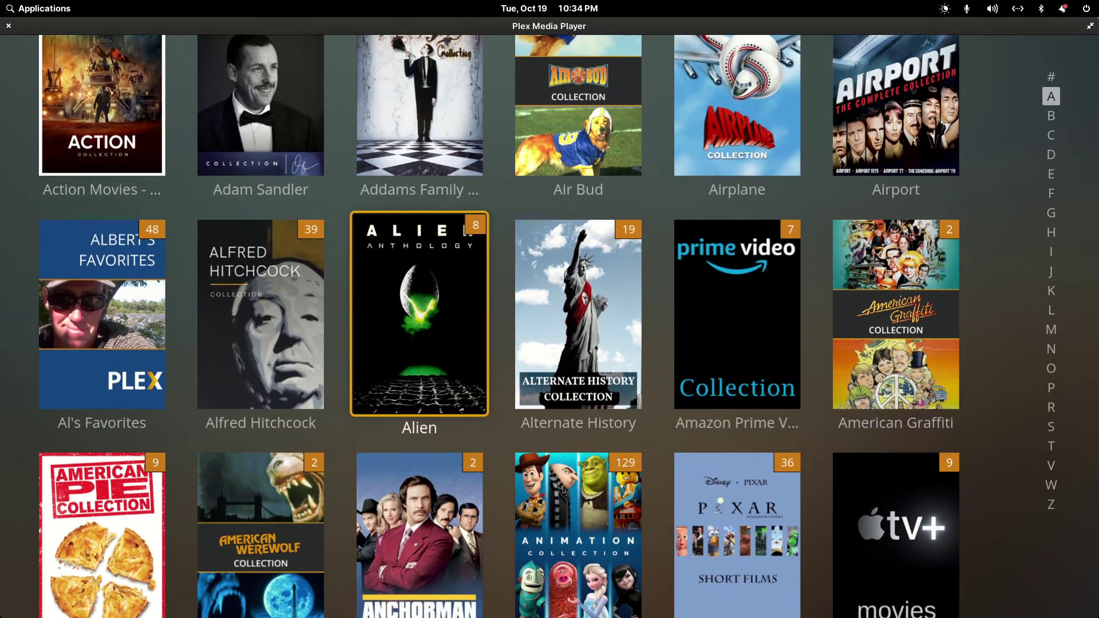
pyautogui.press('Down')
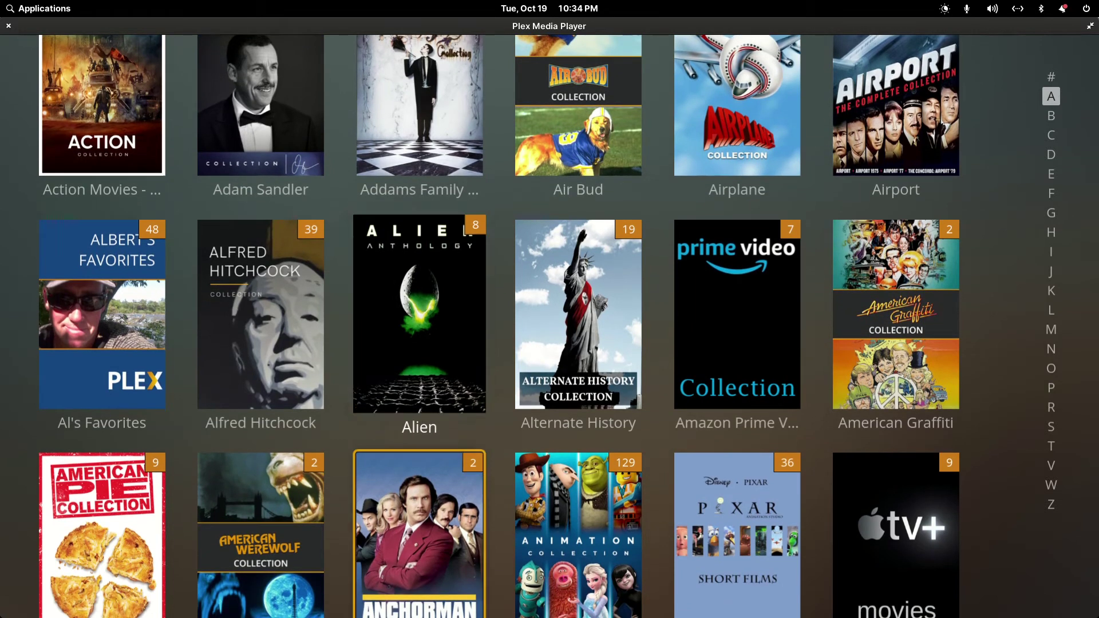
pyautogui.press('Right')
pyautogui.press('Right')
pyautogui.press('Right')
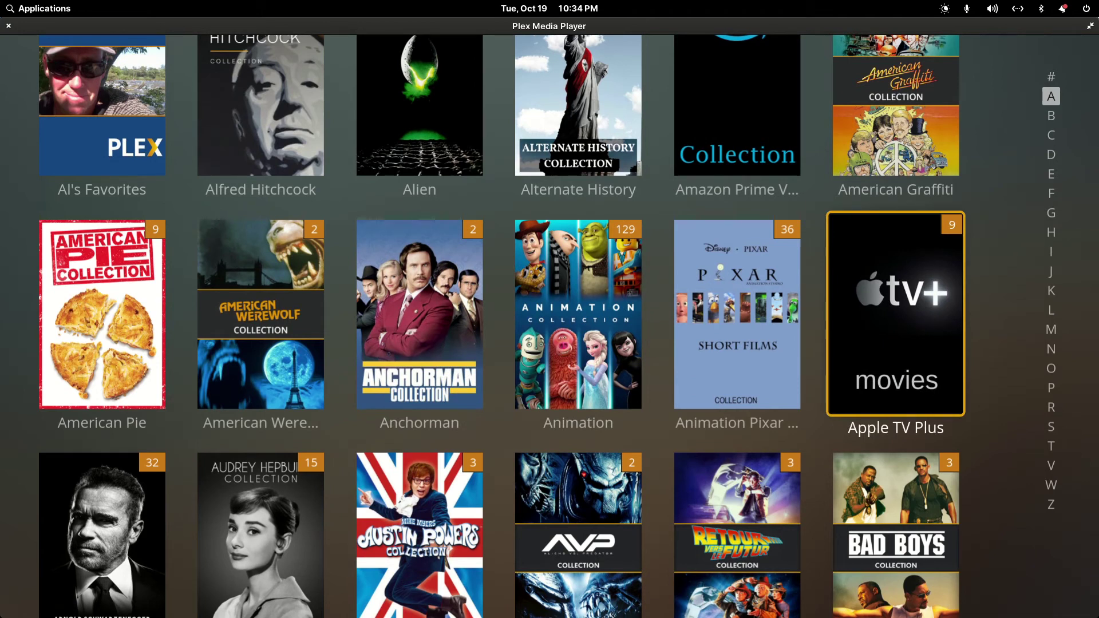
# - Open the Apple TV Plus collection and look through all of its movies
pyautogui.press('Return')
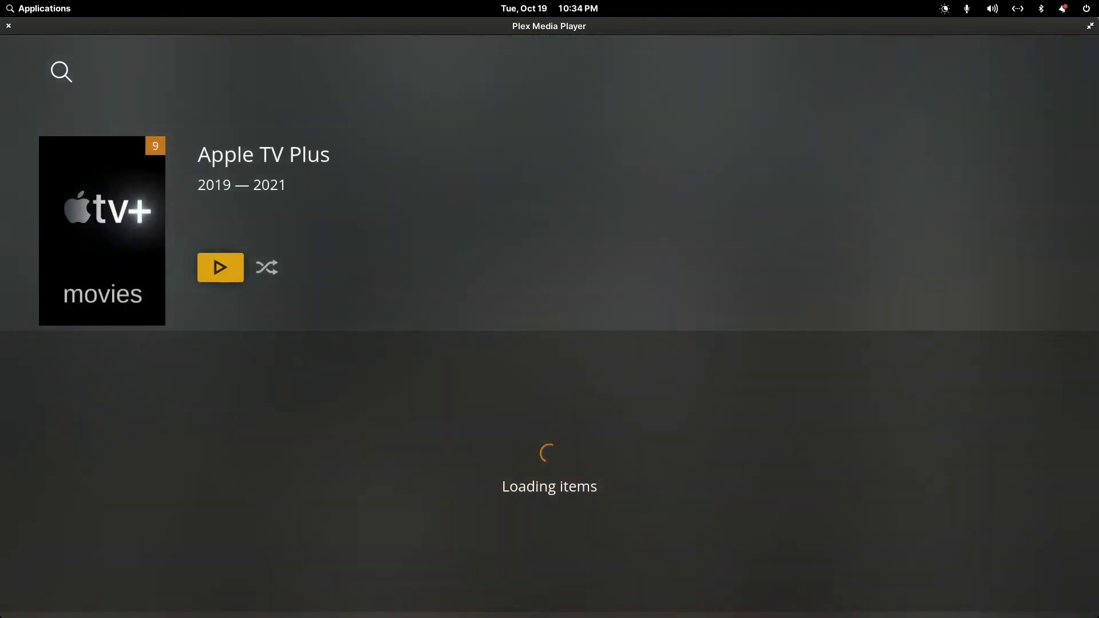
pyautogui.press('Down')
pyautogui.press('Right')
pyautogui.press('Right')
pyautogui.press('Right')
pyautogui.press('Right')
pyautogui.press('Right')
pyautogui.press('Right')
pyautogui.press('Right')
pyautogui.press('Right')
pyautogui.press('Left')
pyautogui.press('Left')
pyautogui.press('Left')
pyautogui.press('Left')
pyautogui.press('Left')
pyautogui.press('Left')
pyautogui.press('Left')
pyautogui.press('Left')
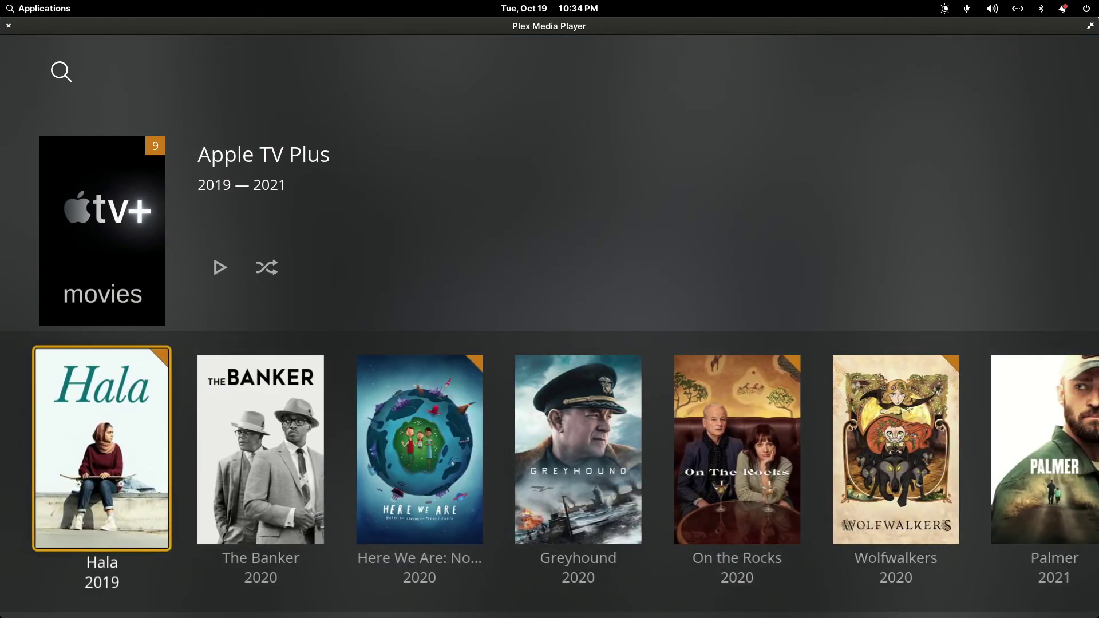
pyautogui.press('Right')
pyautogui.press('Right')
pyautogui.press('Right')
pyautogui.press('Right')
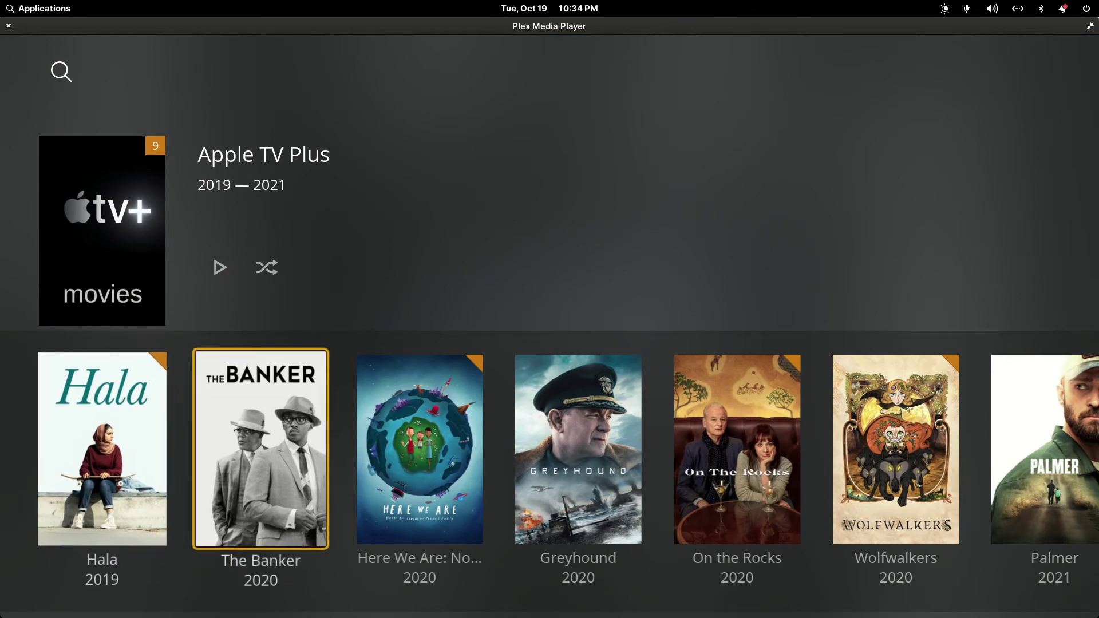
# - Review the main movie row of the Apple TV Plus collection as far as Palmer and return to Hala
pyautogui.press('Right')
pyautogui.press('Right')
pyautogui.press('Right')
pyautogui.press('Right')
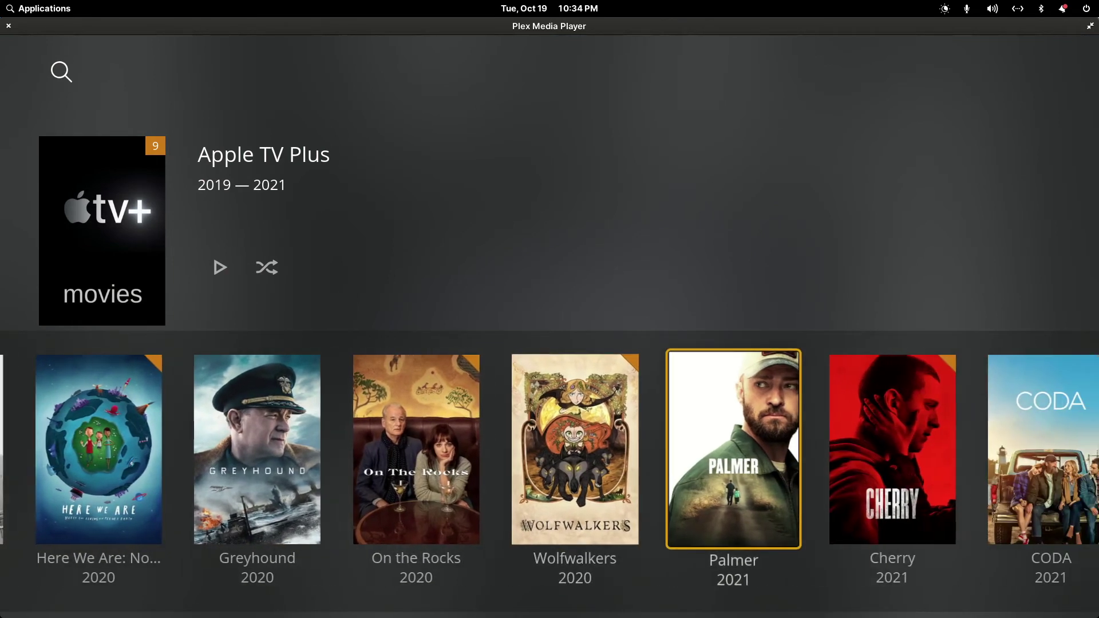
pyautogui.press('Left')
pyautogui.press('Left')
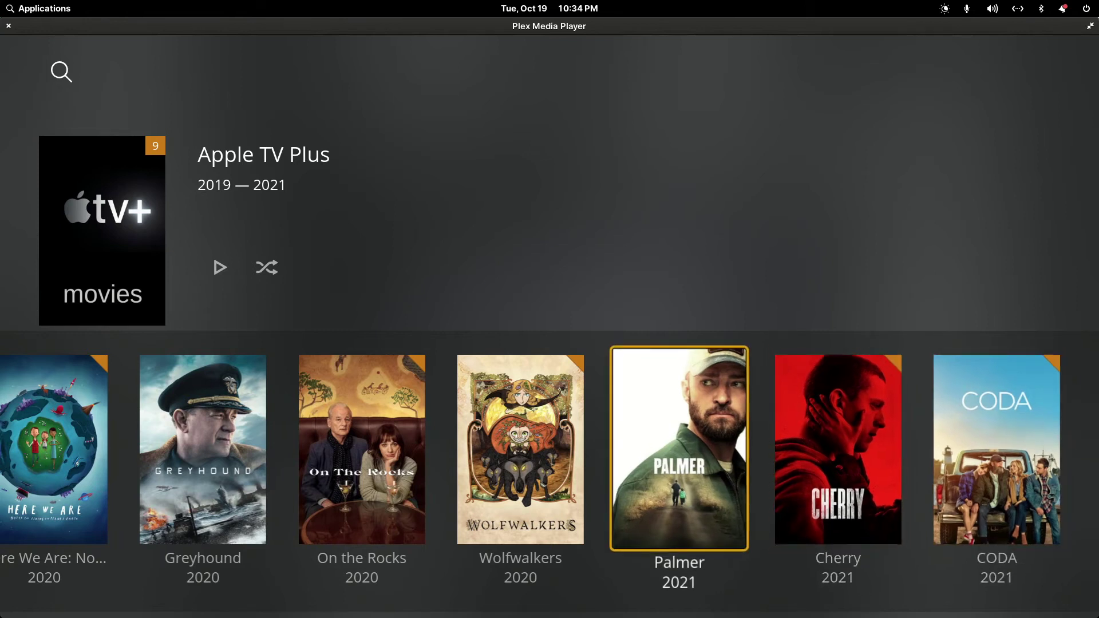
pyautogui.press('Left')
pyautogui.press('Left')
pyautogui.press('Left')
pyautogui.press('Left')
pyautogui.press('Left')
pyautogui.press('Left')
pyautogui.press('Left')
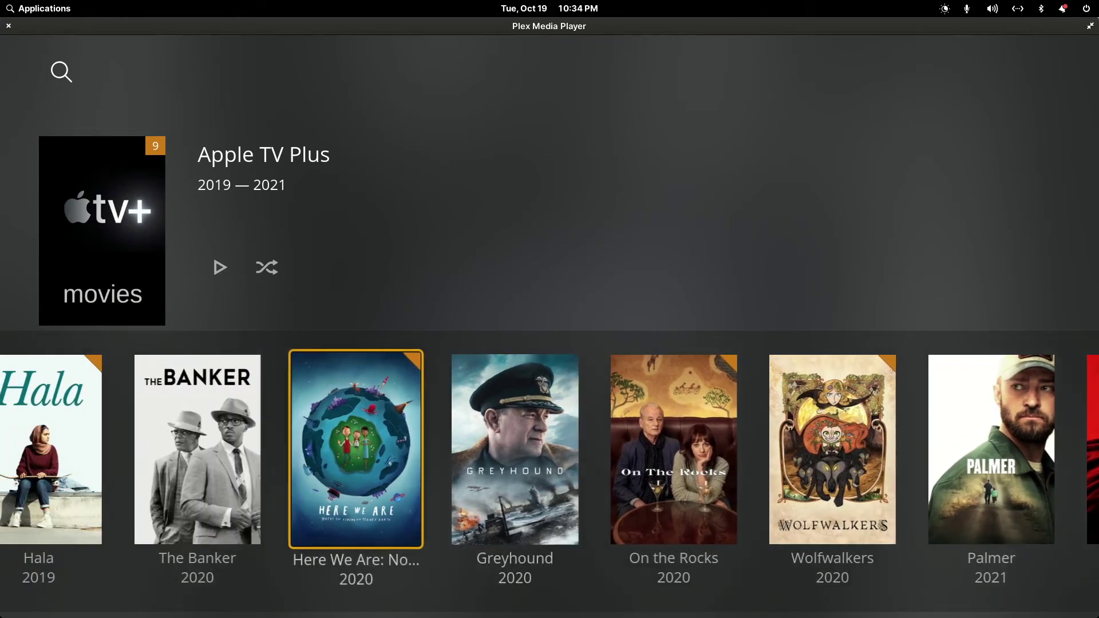
pyautogui.press('Right')
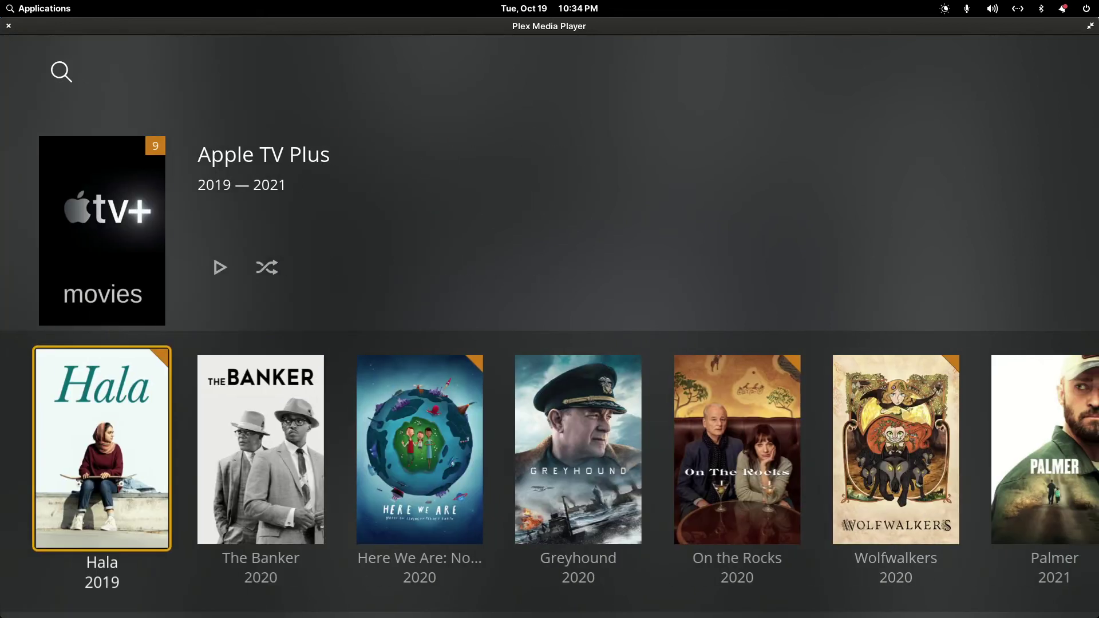
# - Examine the Movies in Apple TV Plus Collection row from The Elephant Queen to the Bruce Springsteen film
pyautogui.press('Down')
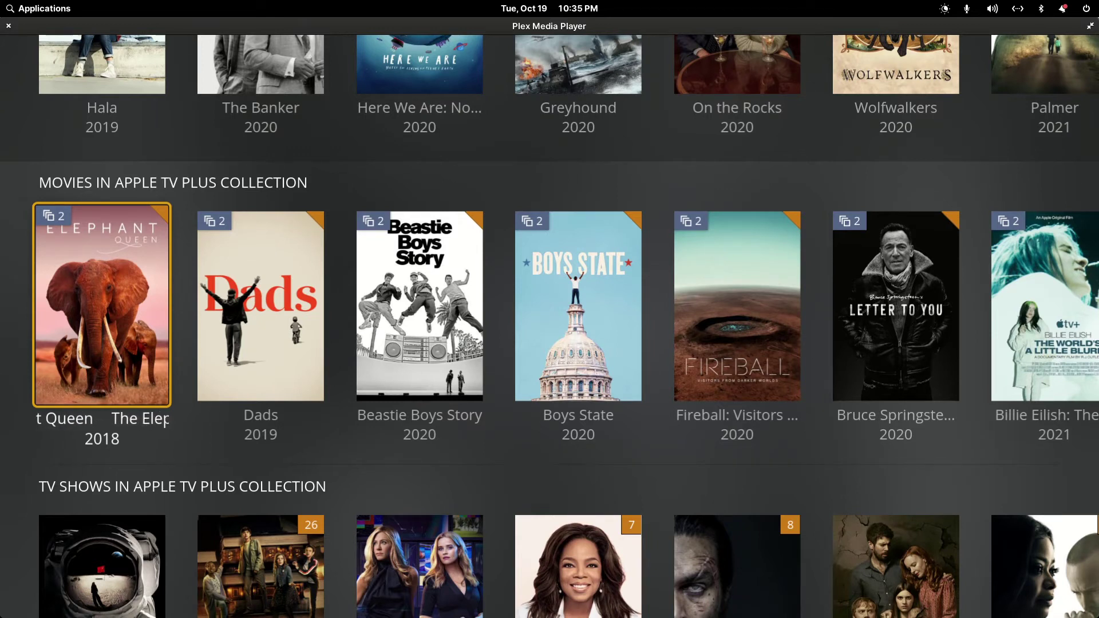
pyautogui.press('Right')
pyautogui.press('Right')
pyautogui.press('Right')
pyautogui.press('Right')
pyautogui.press('Right')
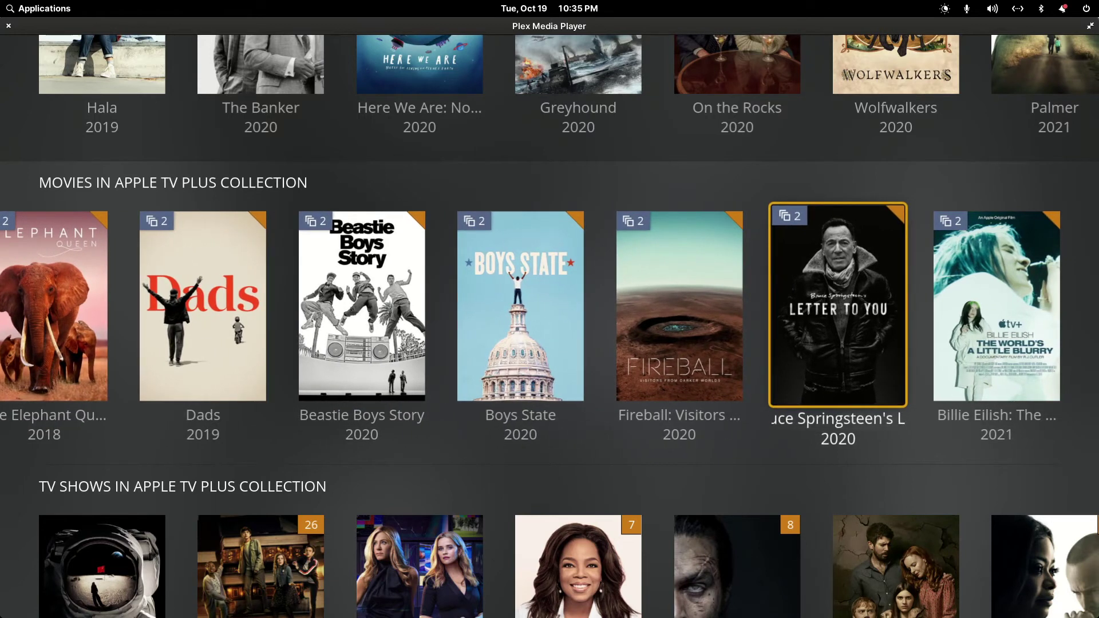
# - Compare the first TV Shows in Apple TV Plus Collection row with the related movies row above, ending on For All Mankind
pyautogui.press('Down')
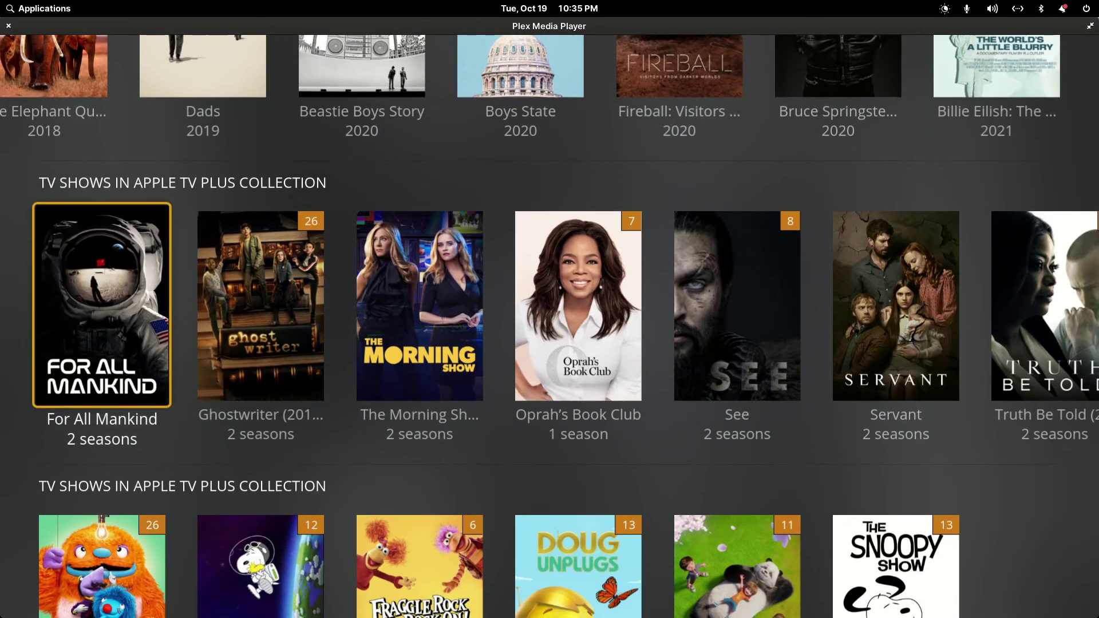
pyautogui.press('Right')
pyautogui.press('Right')
pyautogui.press('Right')
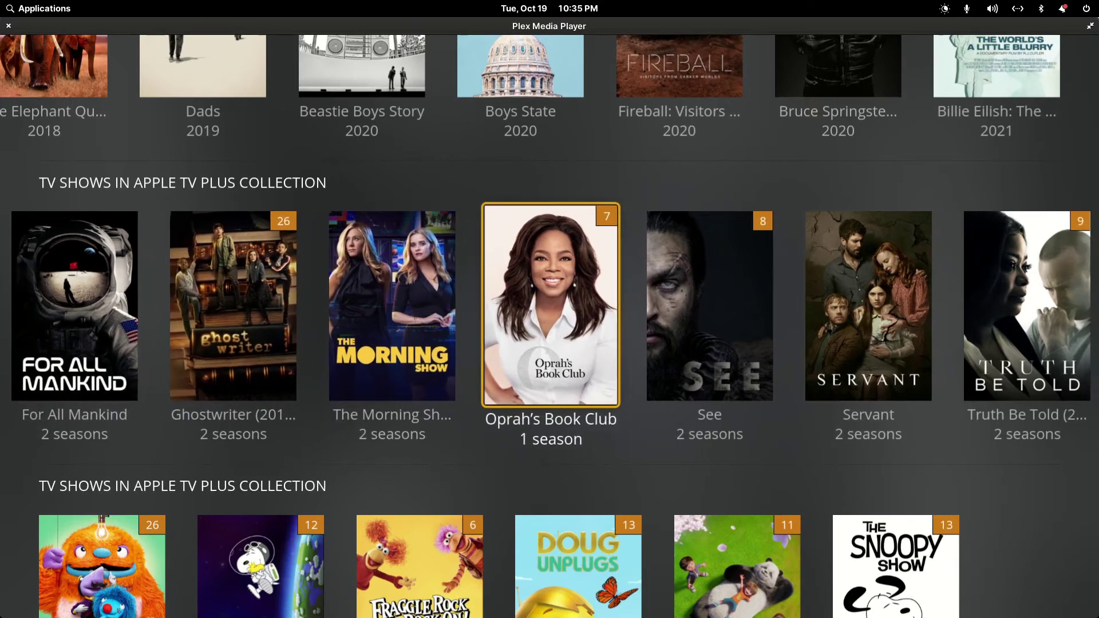
pyautogui.press('Up')
pyautogui.press('Right')
pyautogui.press('Left')
pyautogui.press('Left')
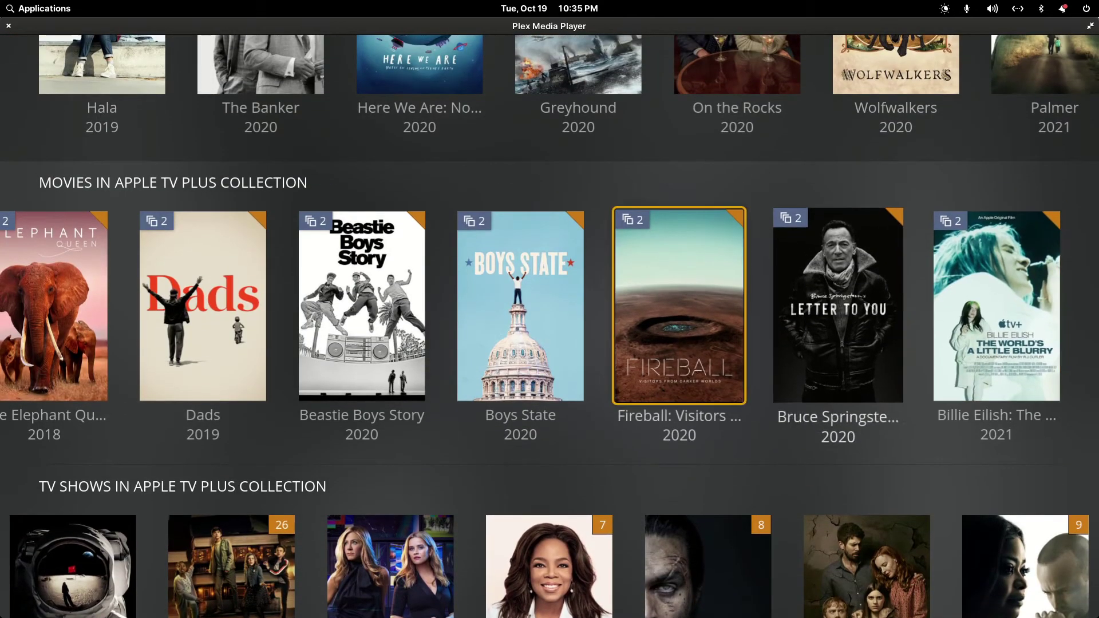
pyautogui.press('Left')
pyautogui.press('Down')
pyautogui.press('Left')
pyautogui.press('Left')
pyautogui.press('Left')
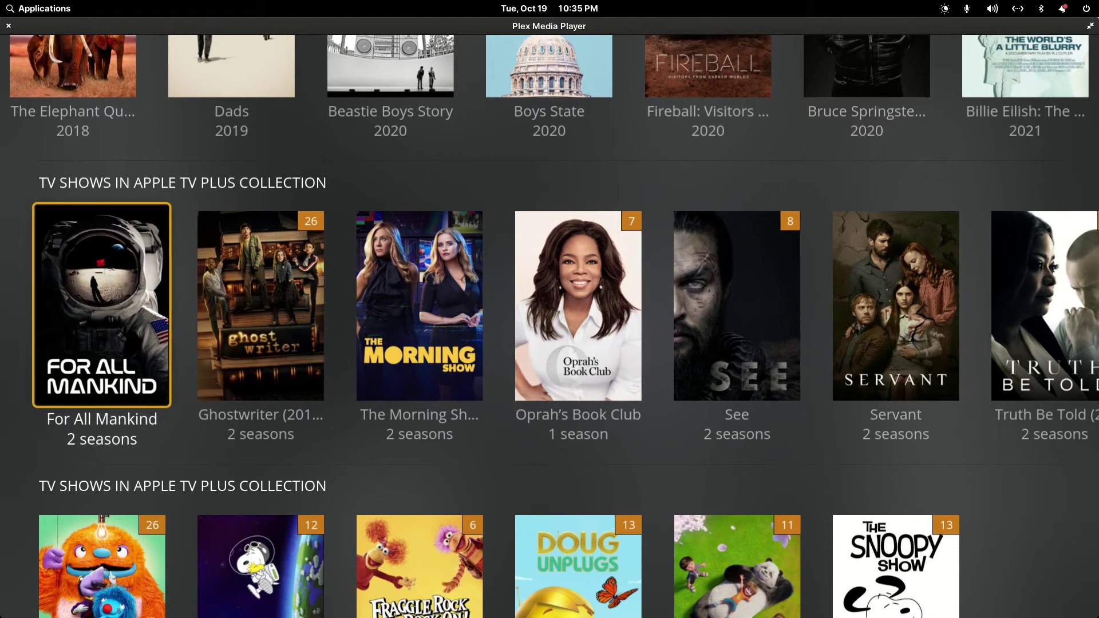
# - Check the TV shows row starting with Helpsters and return to the Movies library's collections grid
pyautogui.press('Down')
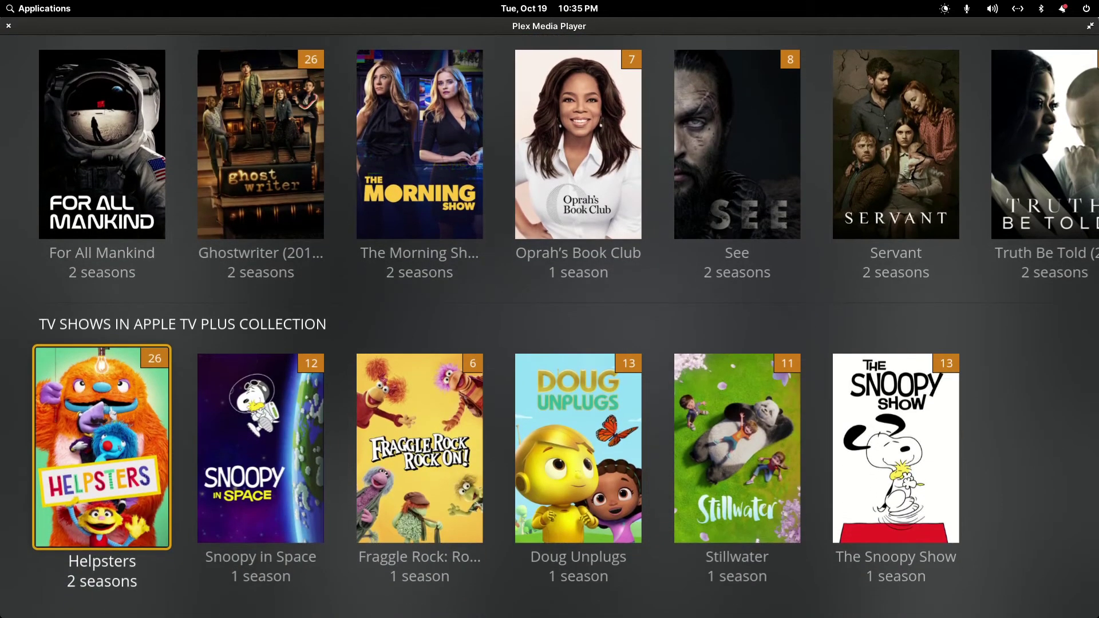
pyautogui.press('Right')
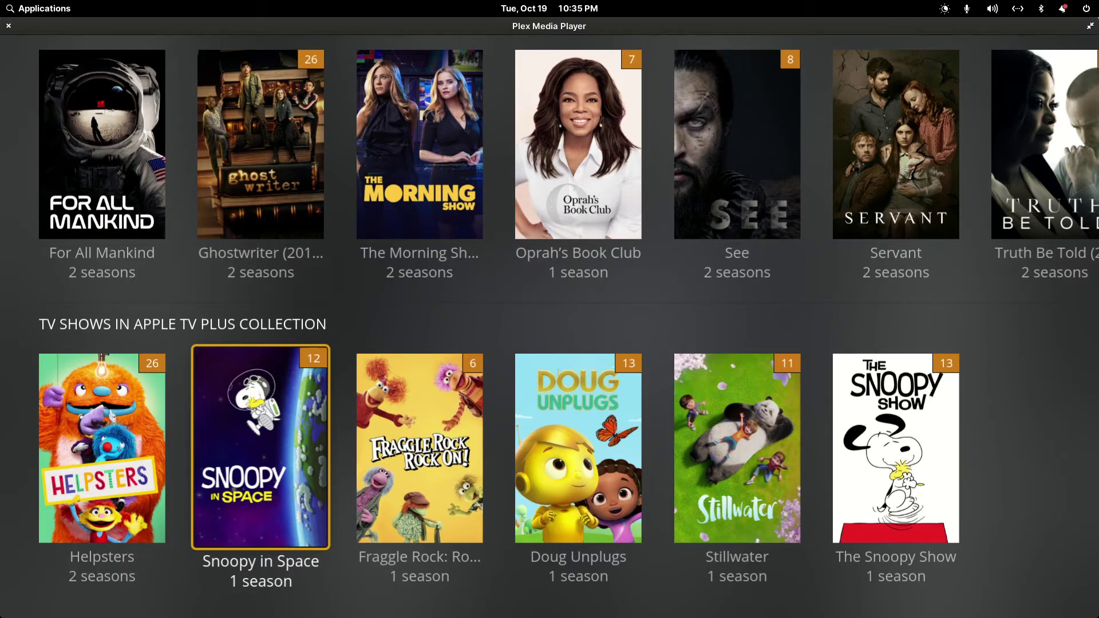
pyautogui.press('Up')
pyautogui.press('Up')
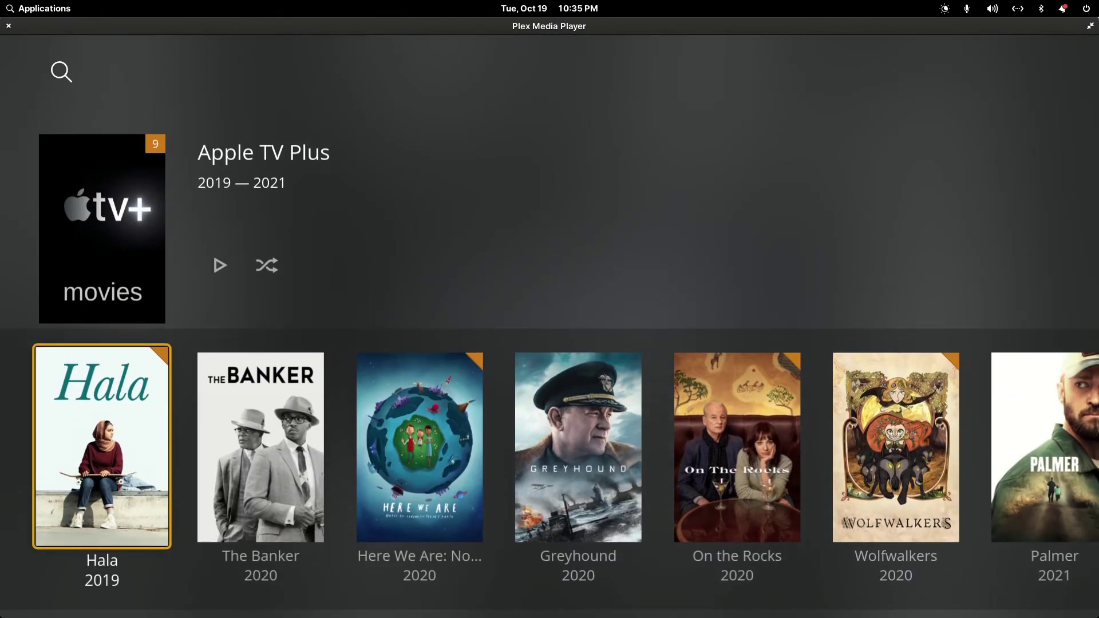
pyautogui.press('Escape')
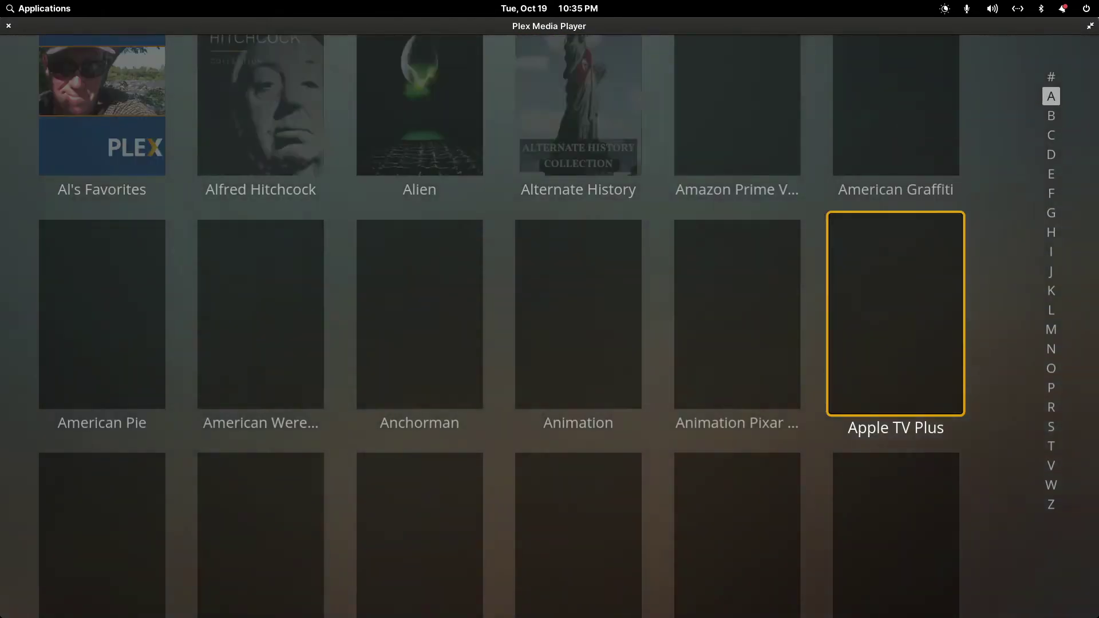
# - Browse the collection posters from Apple TV Plus through the B and C titles to A Christmas Story
pyautogui.press('Down')
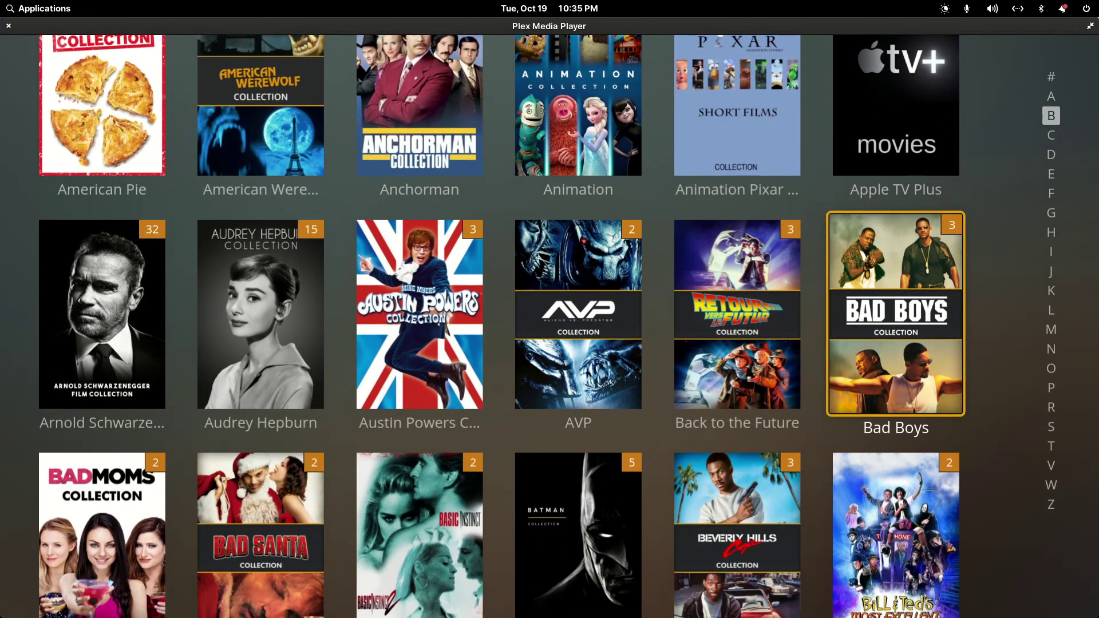
pyautogui.press('Down')
pyautogui.press('Down')
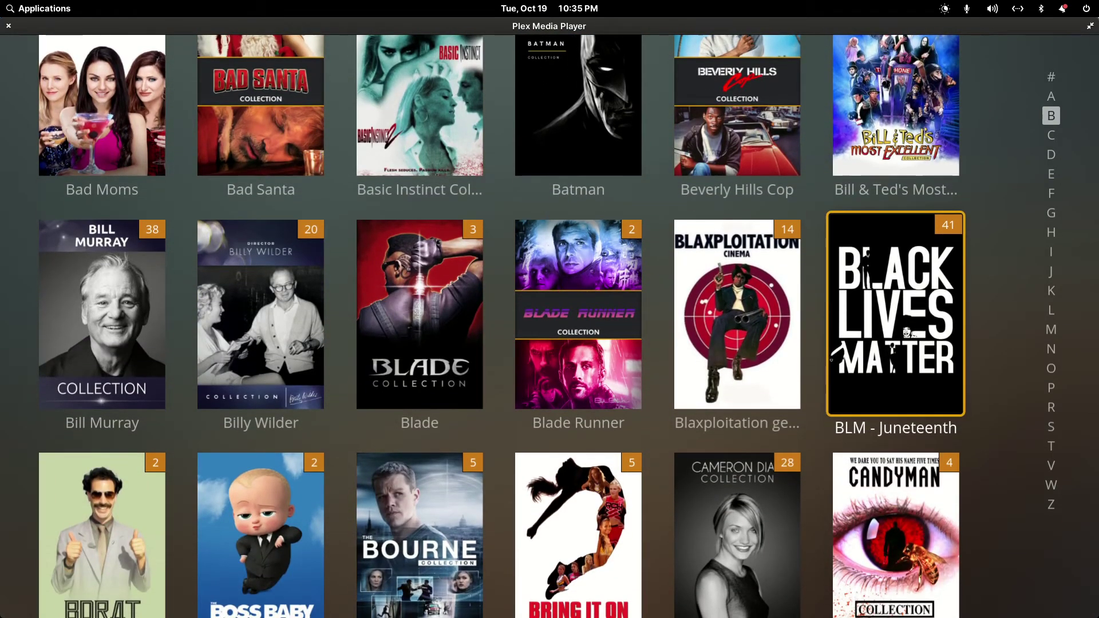
pyautogui.press('Down')
pyautogui.press('Down')
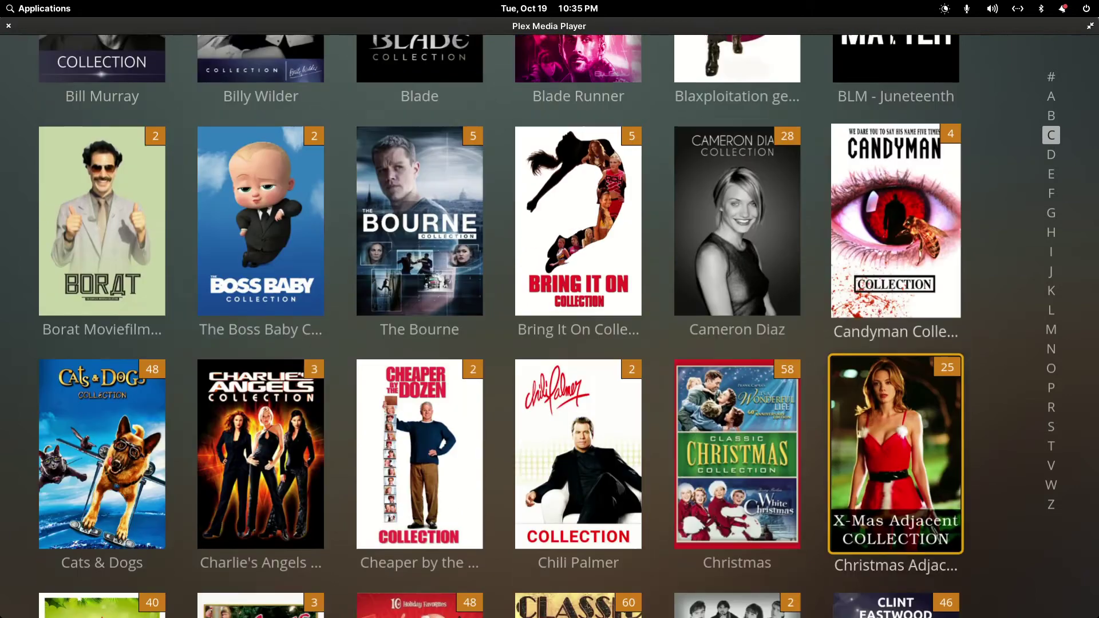
pyautogui.press('Down')
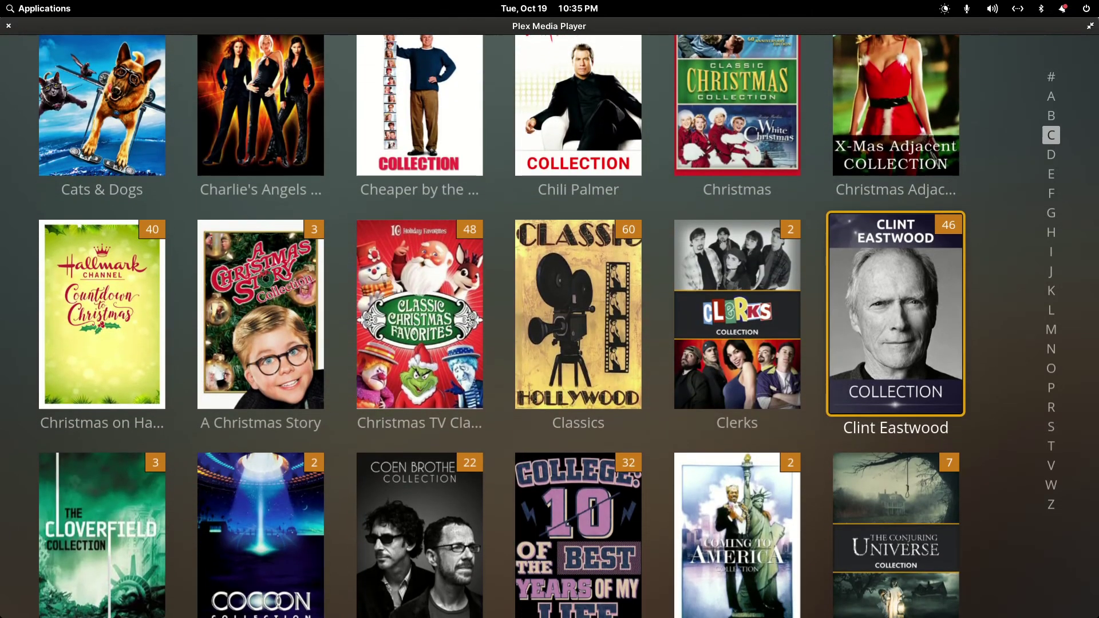
pyautogui.press('Up')
pyautogui.press('Down')
pyautogui.press('Left')
pyautogui.press('Left')
pyautogui.press('Left')
pyautogui.press('Left')
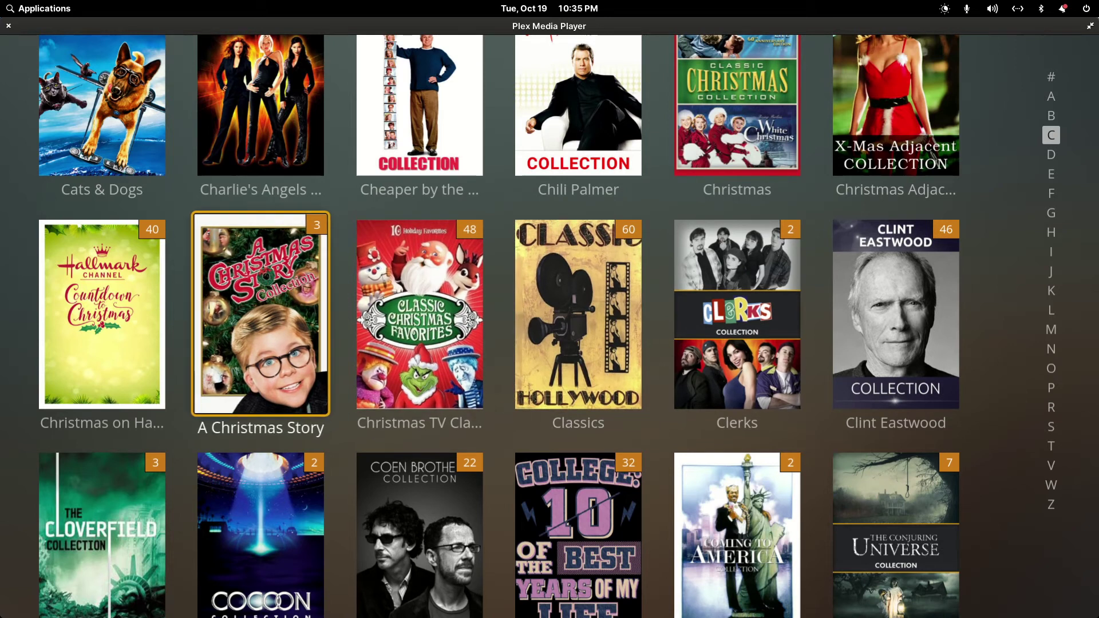
# - Open the A Christmas Story collection, examine its movies and the related A Christmas Story Live!, and return to the collections grid
pyautogui.press('Return')
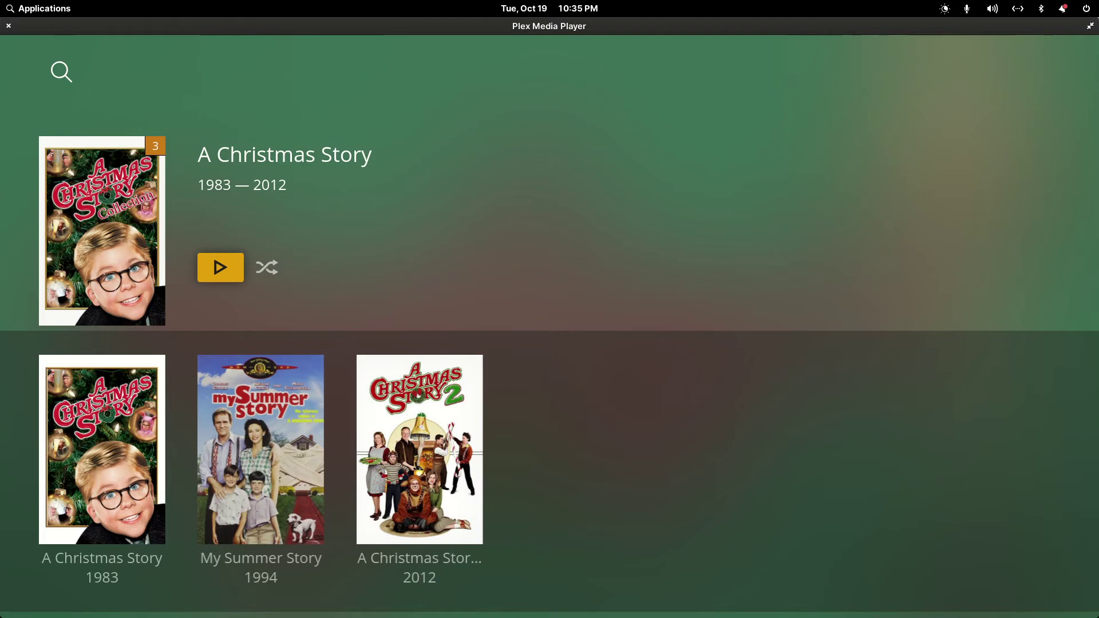
pyautogui.press('Down')
pyautogui.press('Right')
pyautogui.press('Right')
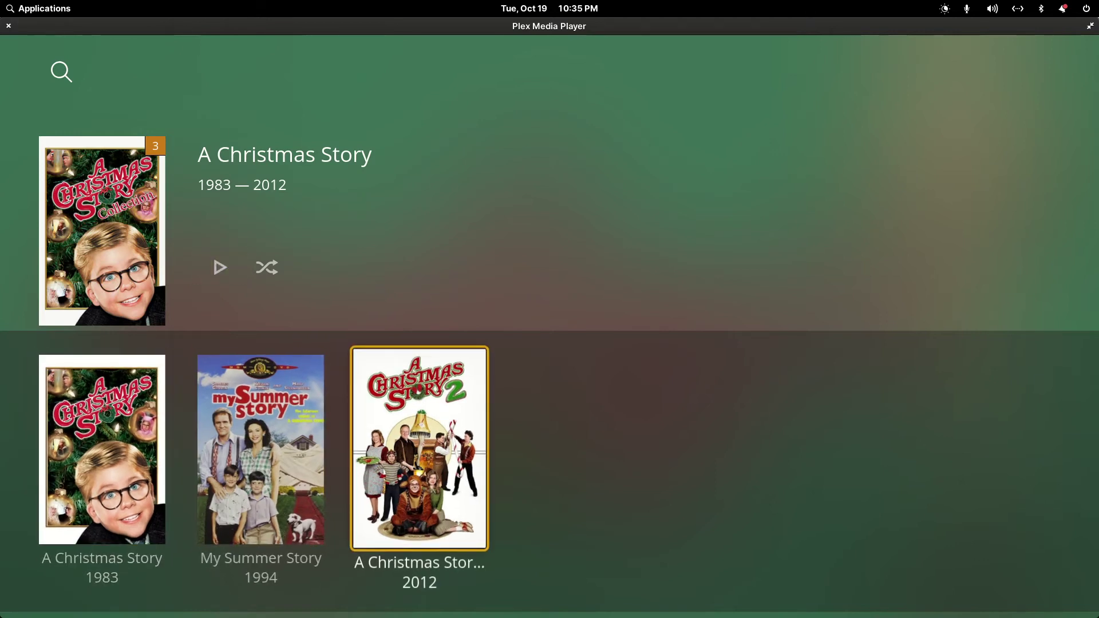
pyautogui.press('Down')
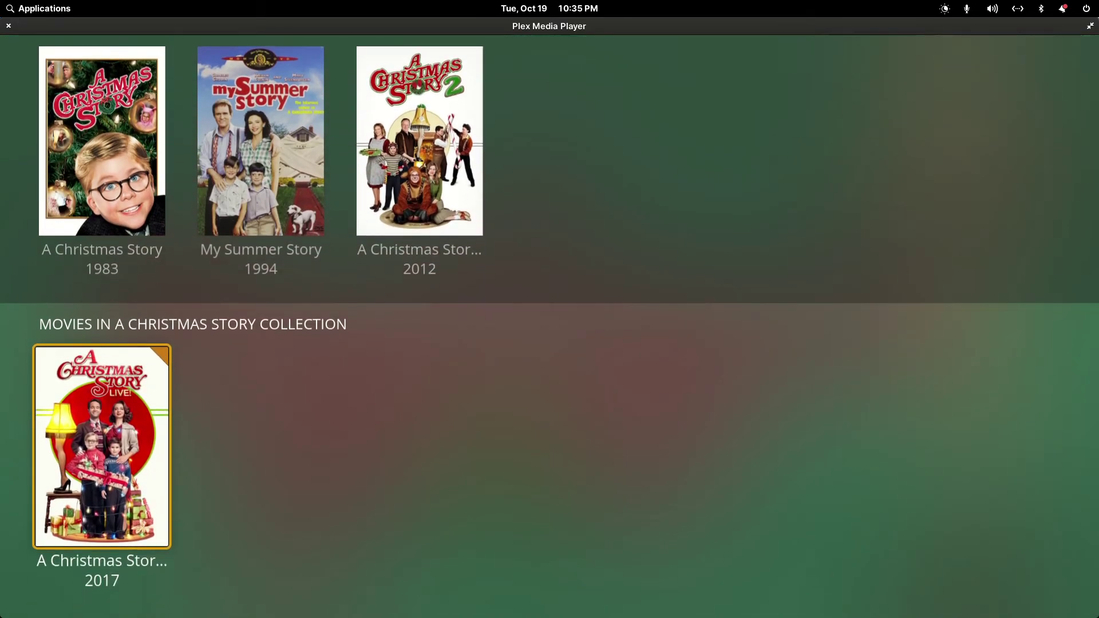
pyautogui.press('Up')
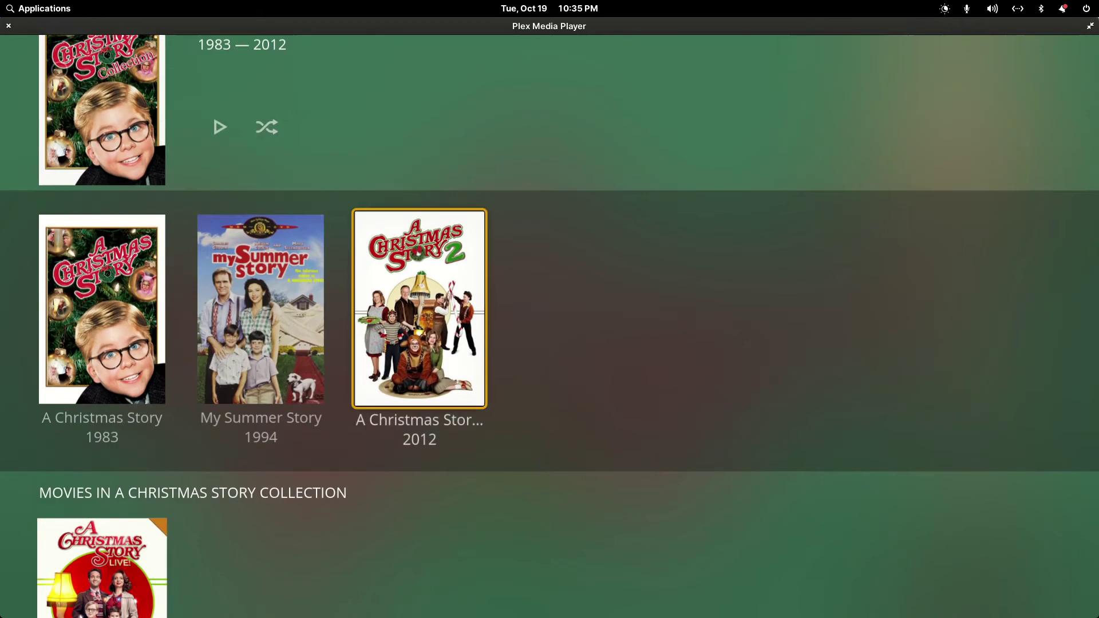
pyautogui.press('Down')
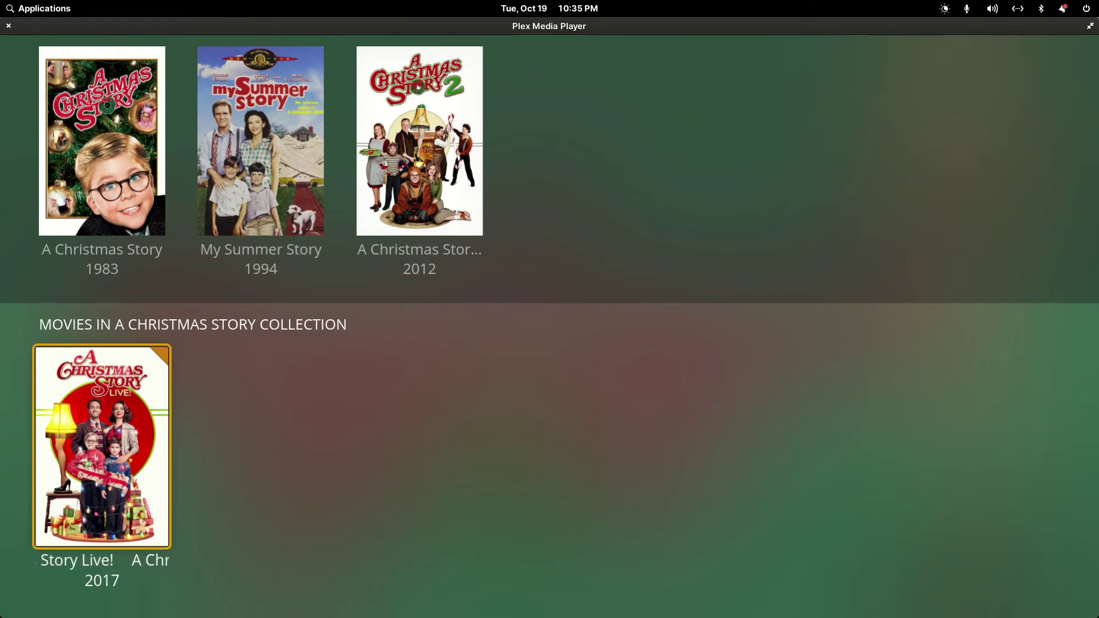
pyautogui.press('Escape')
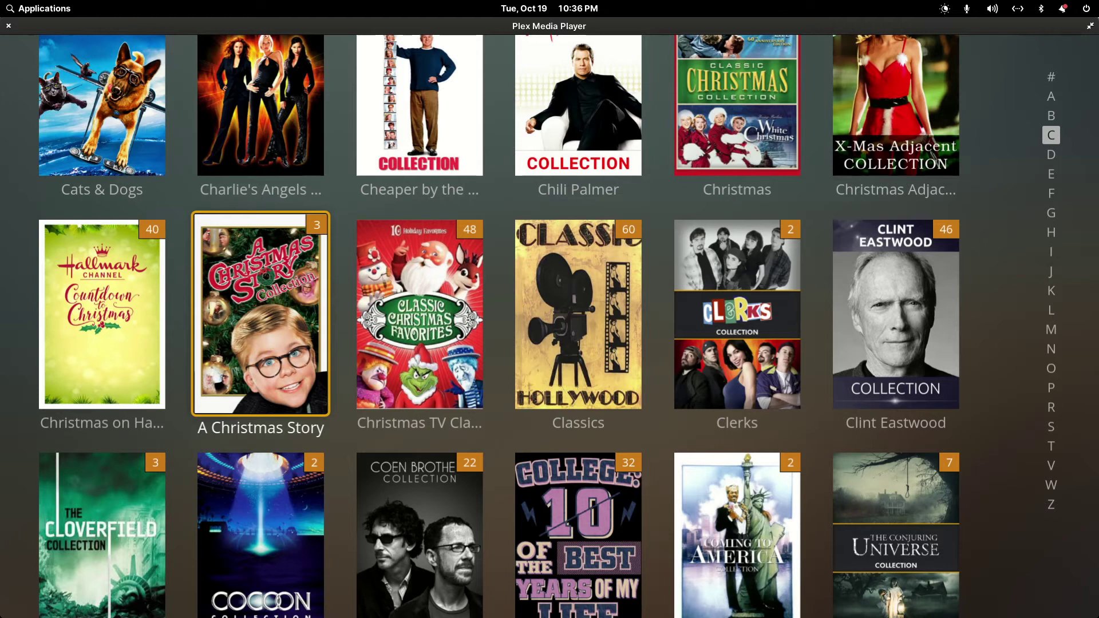
# - Switch to The Movie Database (TMDB), search for "back to the future" and look over the movie results
pyautogui.moveTo(1017, 608)
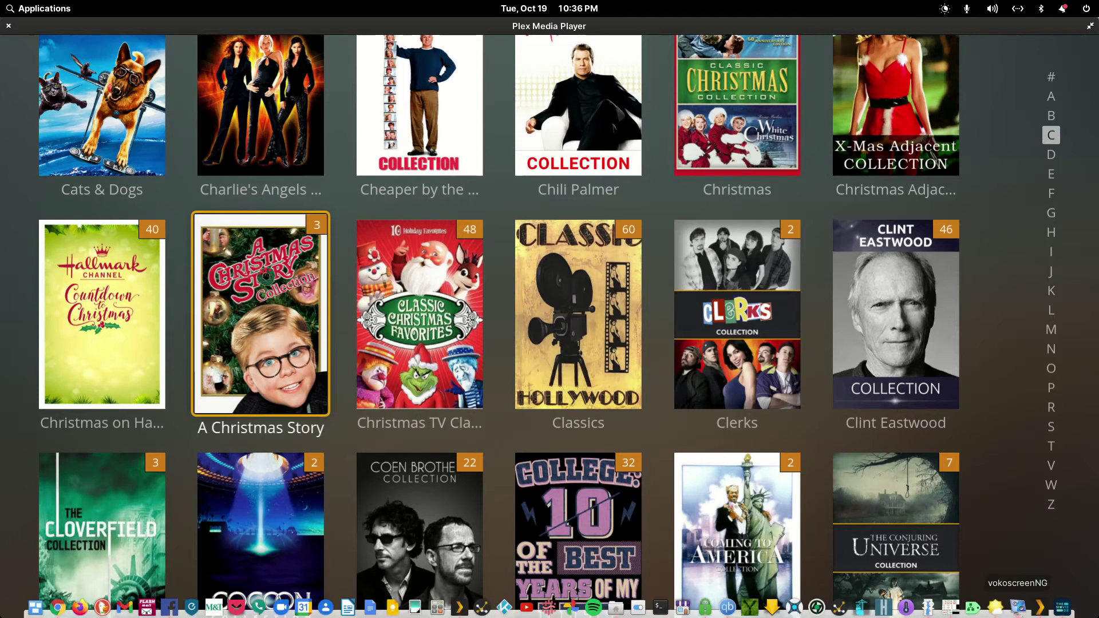
pyautogui.click(1061, 608)
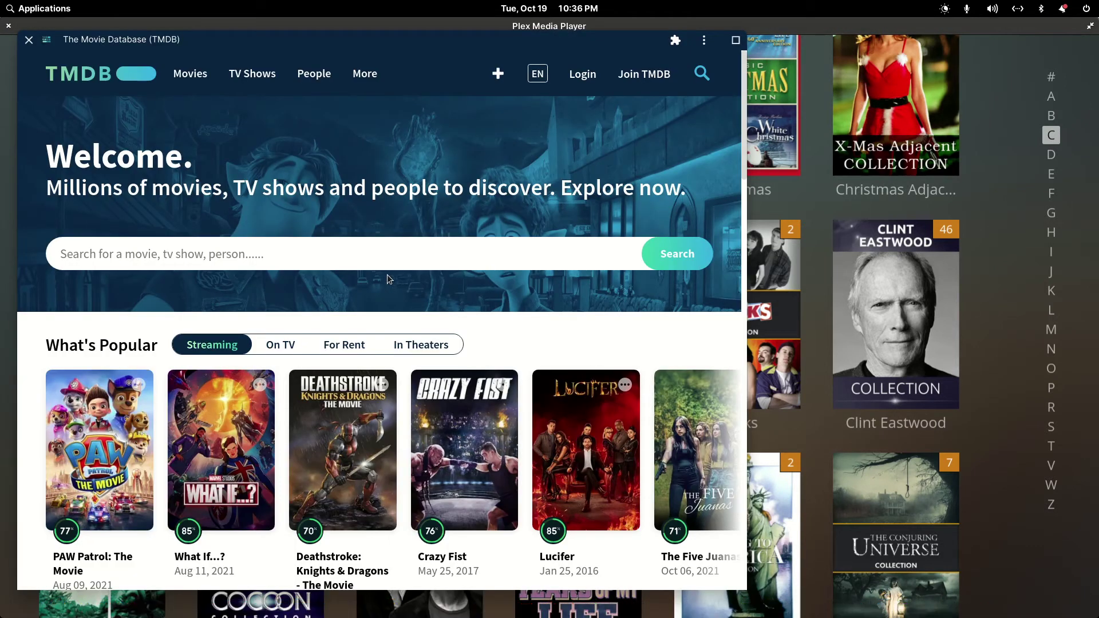
pyautogui.click(267, 249)
pyautogui.write('back to the future')
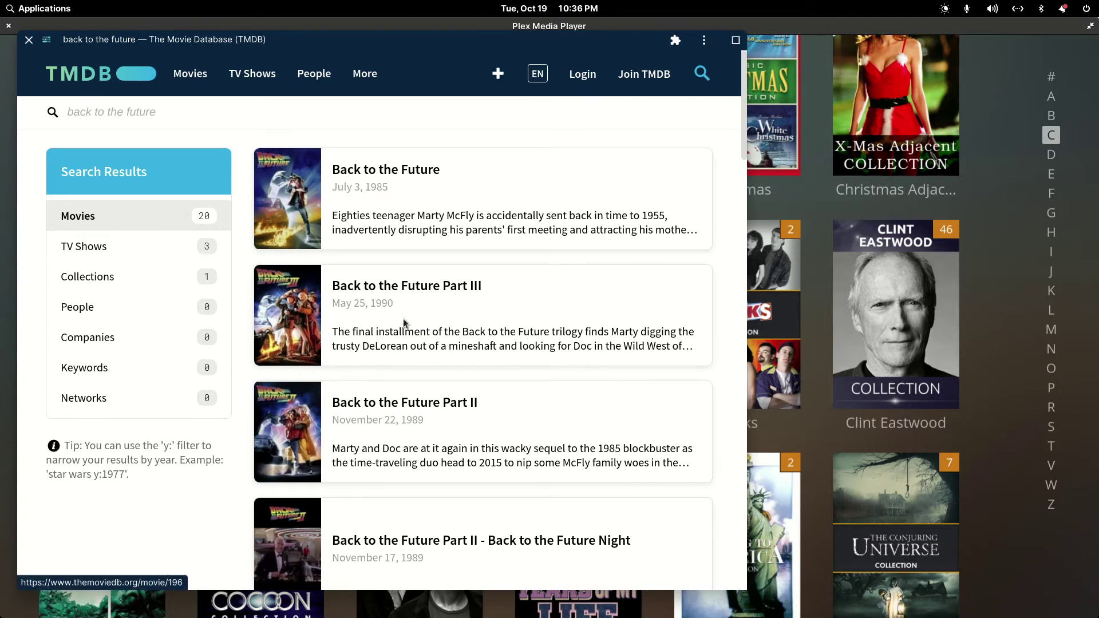
pyautogui.scroll(-2, 403, 319)
pyautogui.scroll(1, 404, 324)
pyautogui.scroll(1, 403, 324)
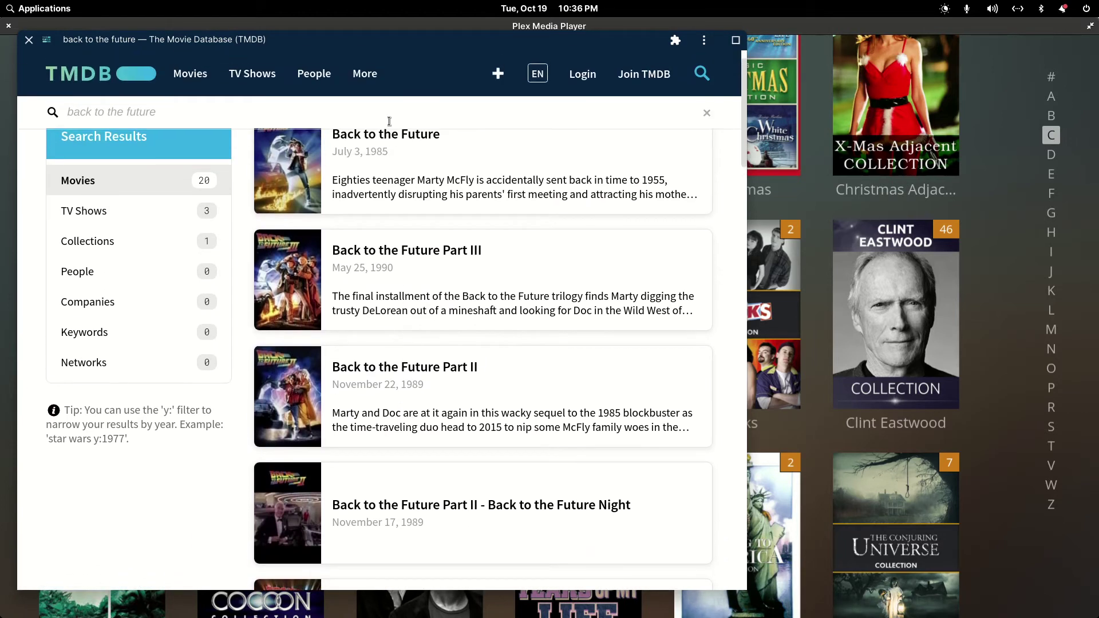
# - Open the Back to the Future (1985) page, maximize the window and find the section on the collection it belongs to
pyautogui.click(392, 137)
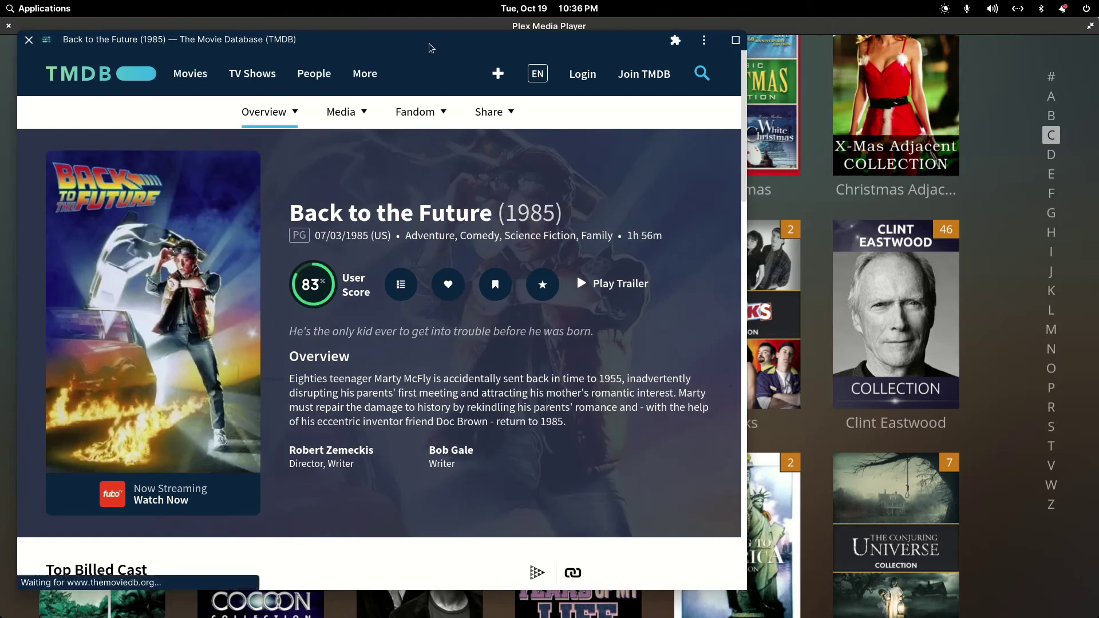
pyautogui.click(735, 39)
pyautogui.scroll(-6, 510, 395)
pyautogui.scroll(-8, 520, 425)
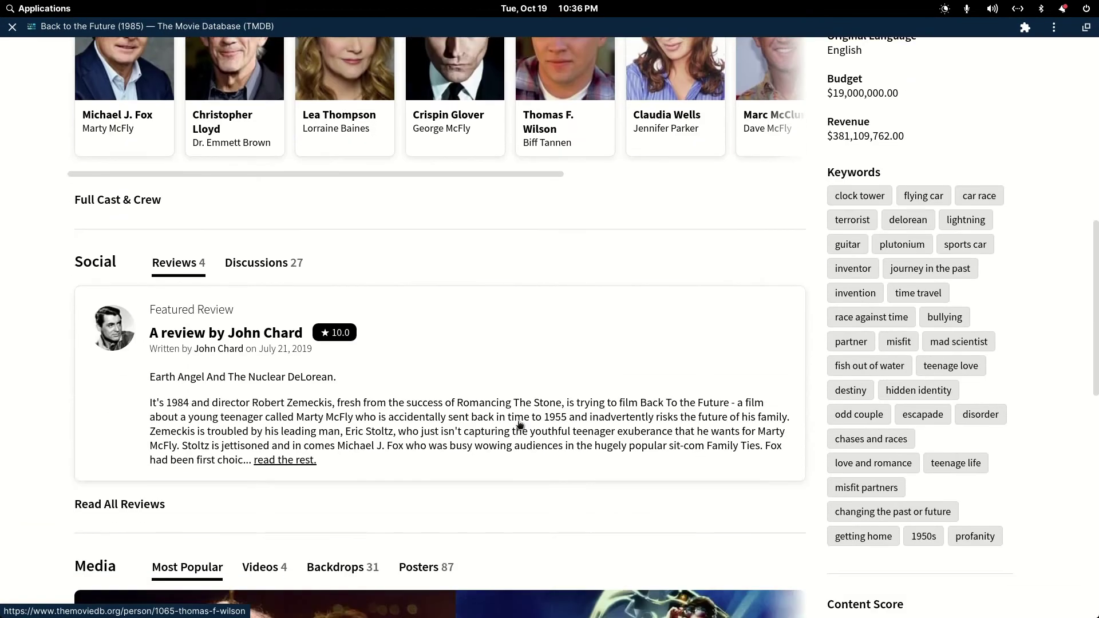
pyautogui.scroll(-6, 518, 424)
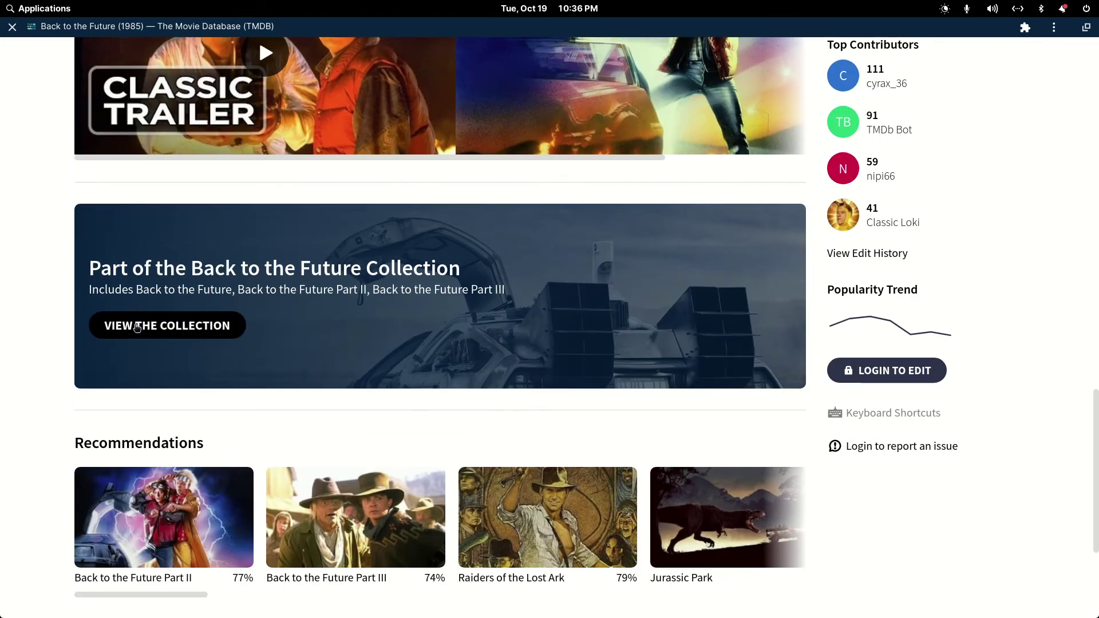
# - Open the Back to the Future Collection page on TMDB and look over its overview, cast, crew and list of movies
pyautogui.click(137, 327)
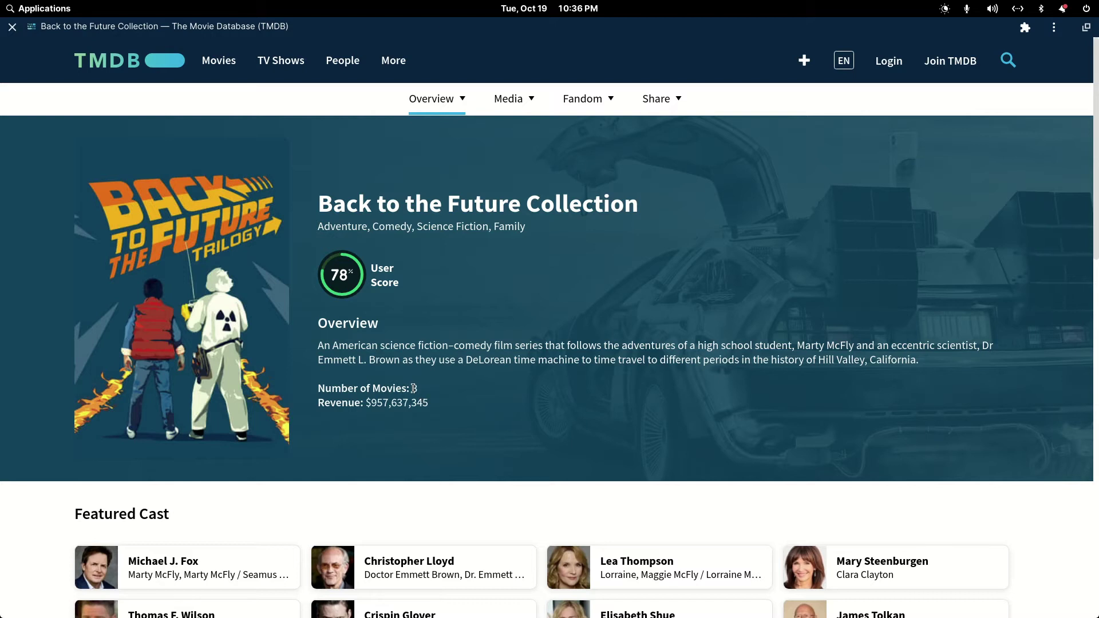
pyautogui.scroll(-2, 412, 387)
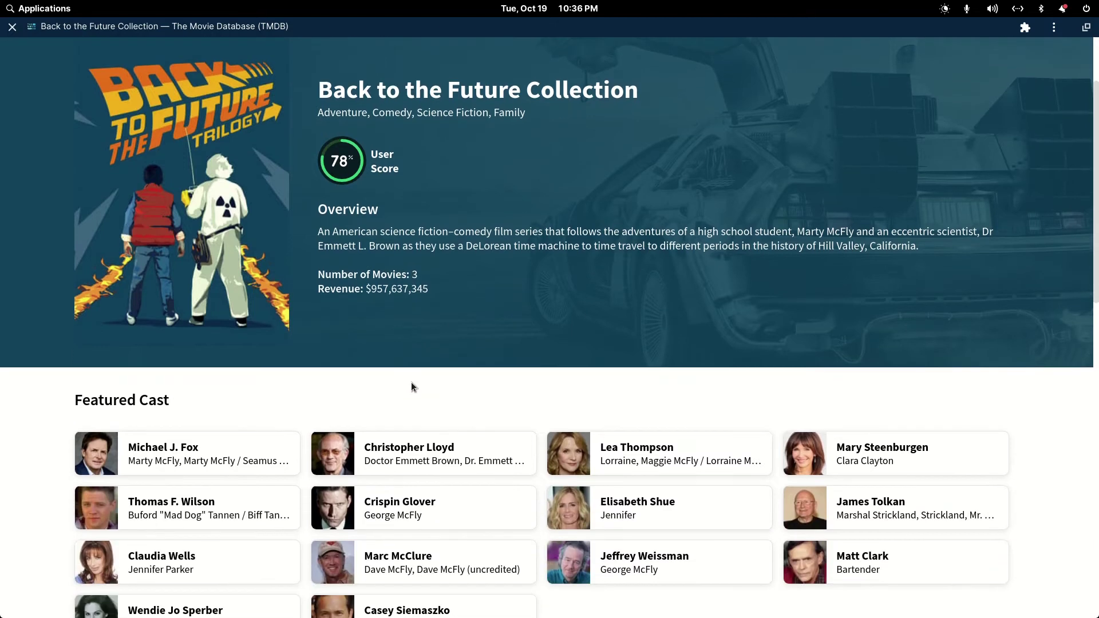
pyautogui.scroll(-6, 403, 318)
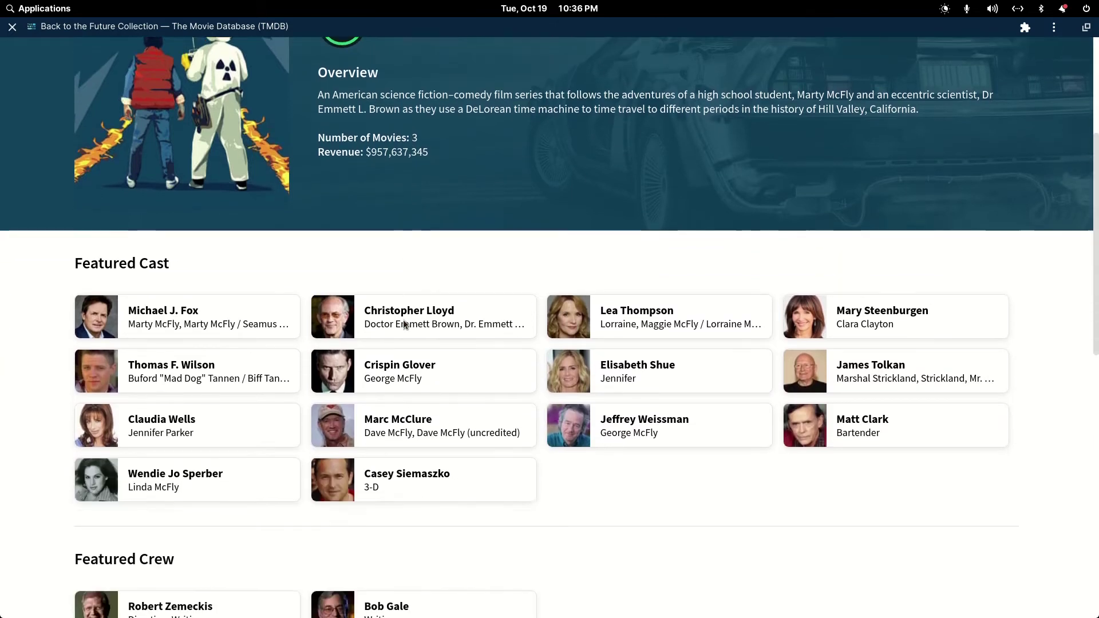
pyautogui.scroll(-5, 403, 325)
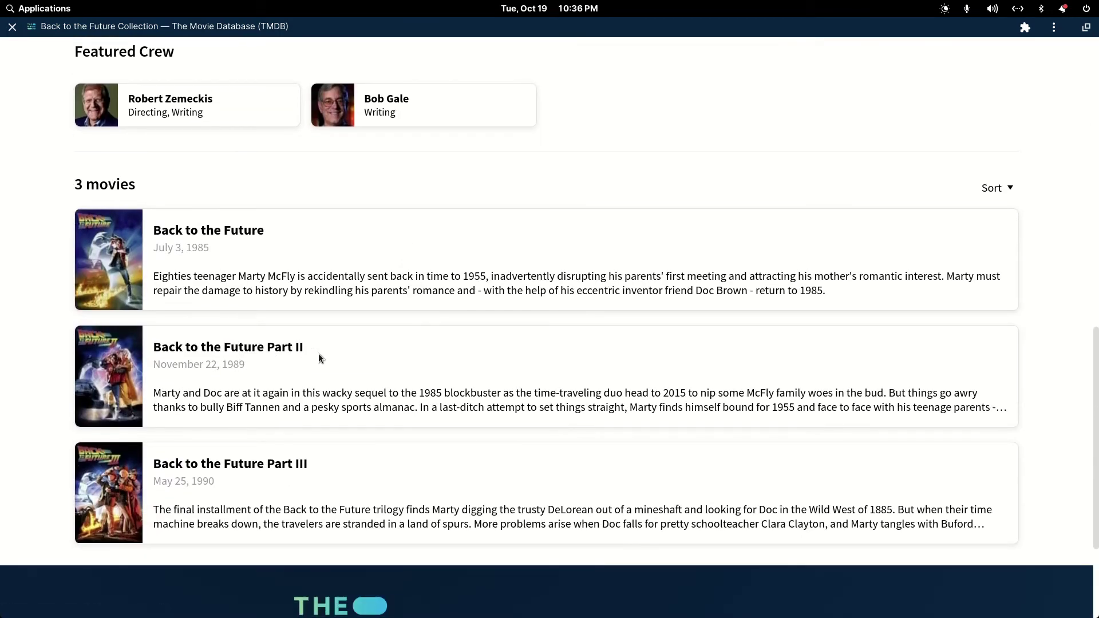
pyautogui.scroll(11, 319, 358)
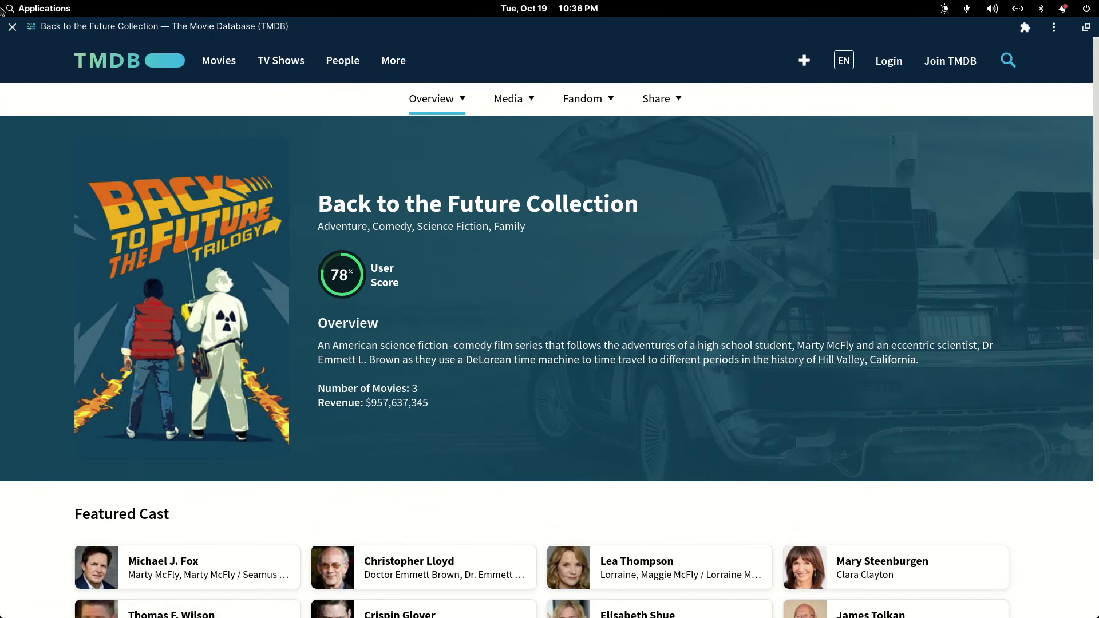
# - Restore the TMDB window, switch back to Plex Media Player, examine the Christmas collection's movies and return to the grid
pyautogui.doubleClick(191, 35)
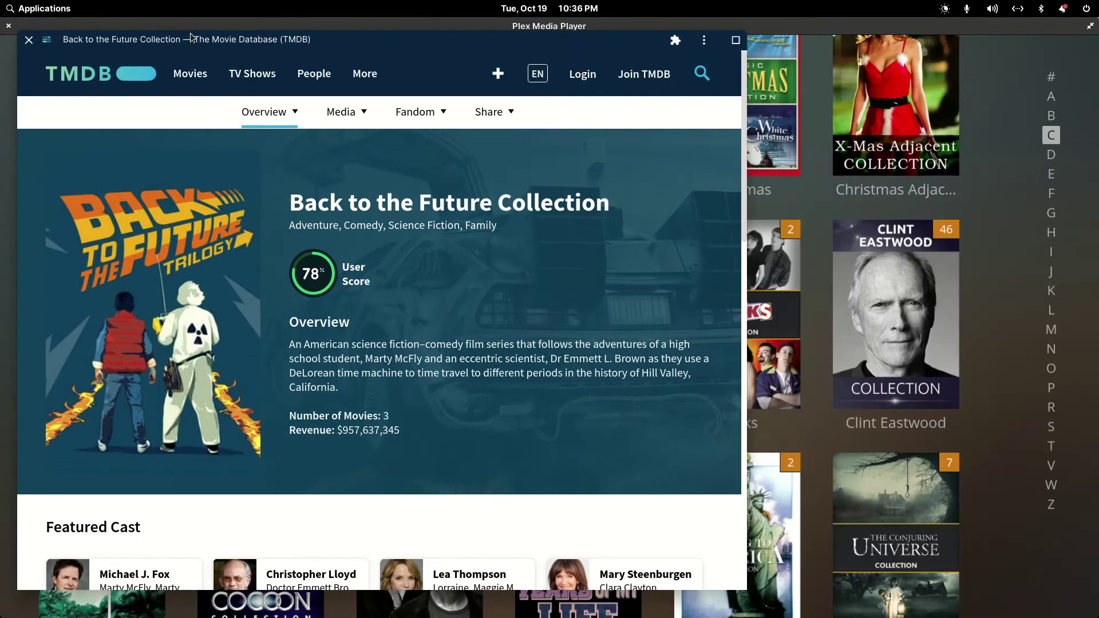
pyautogui.click(999, 150)
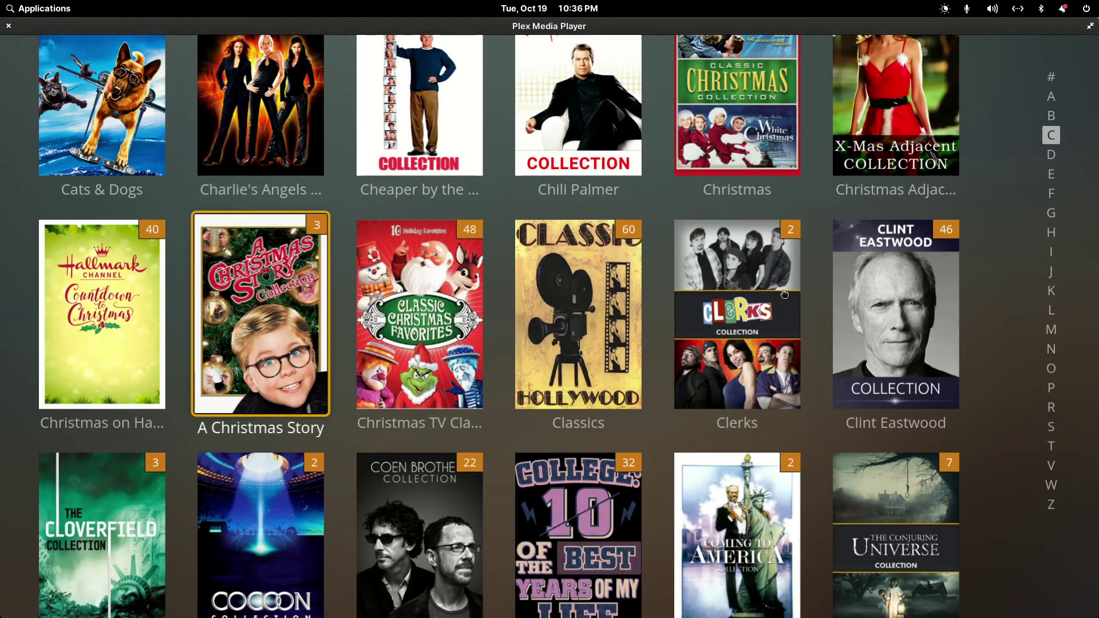
pyautogui.press('Up')
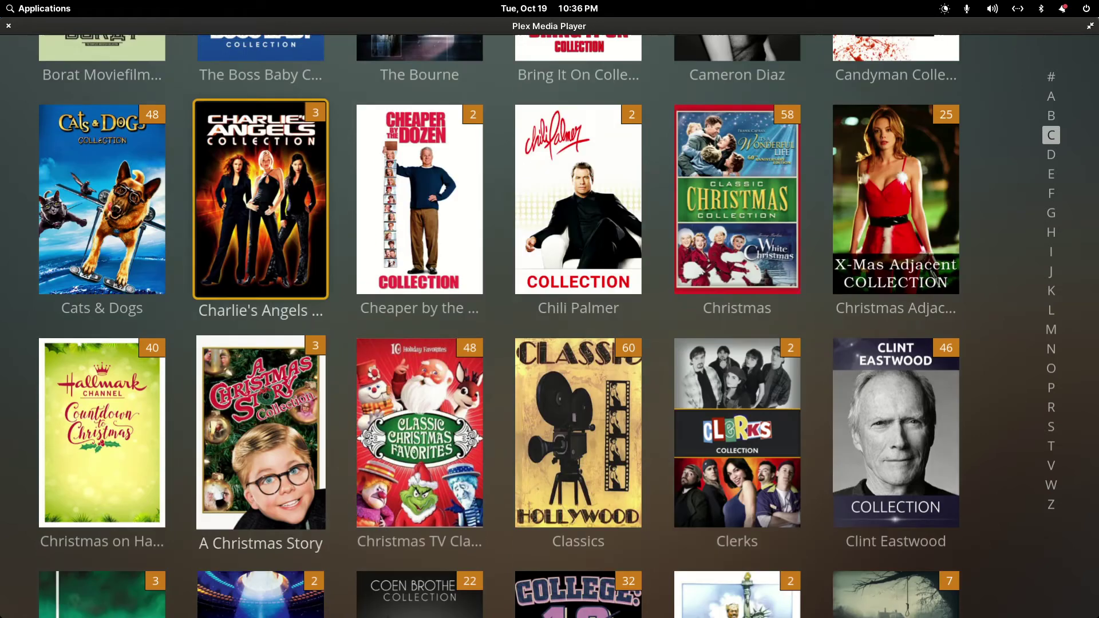
pyautogui.press('Right')
pyautogui.press('Right')
pyautogui.press('Right')
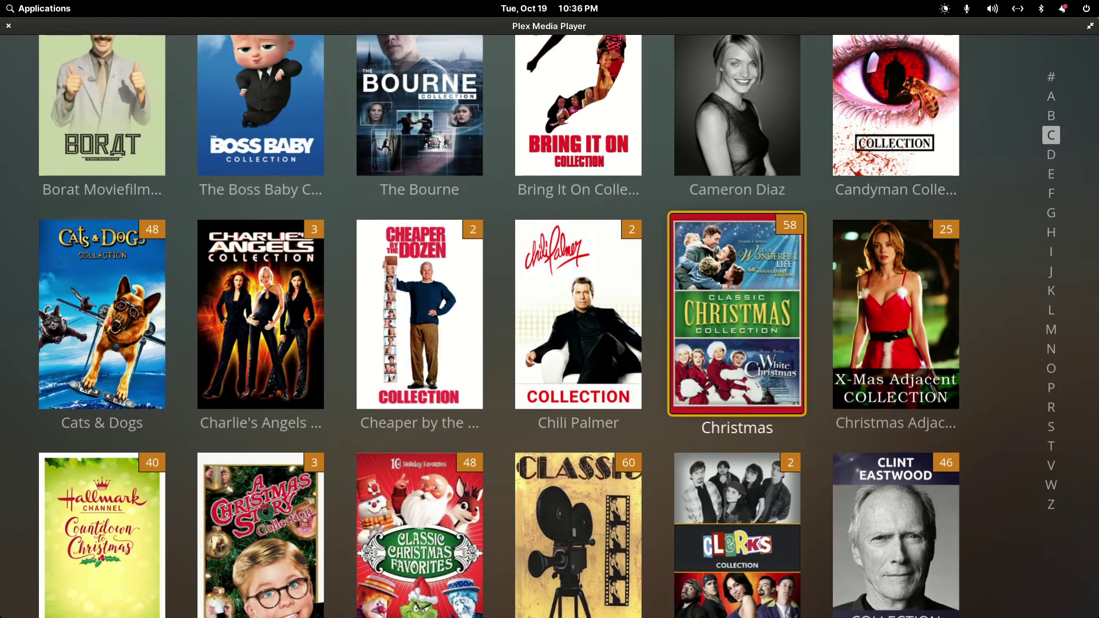
pyautogui.press('Return')
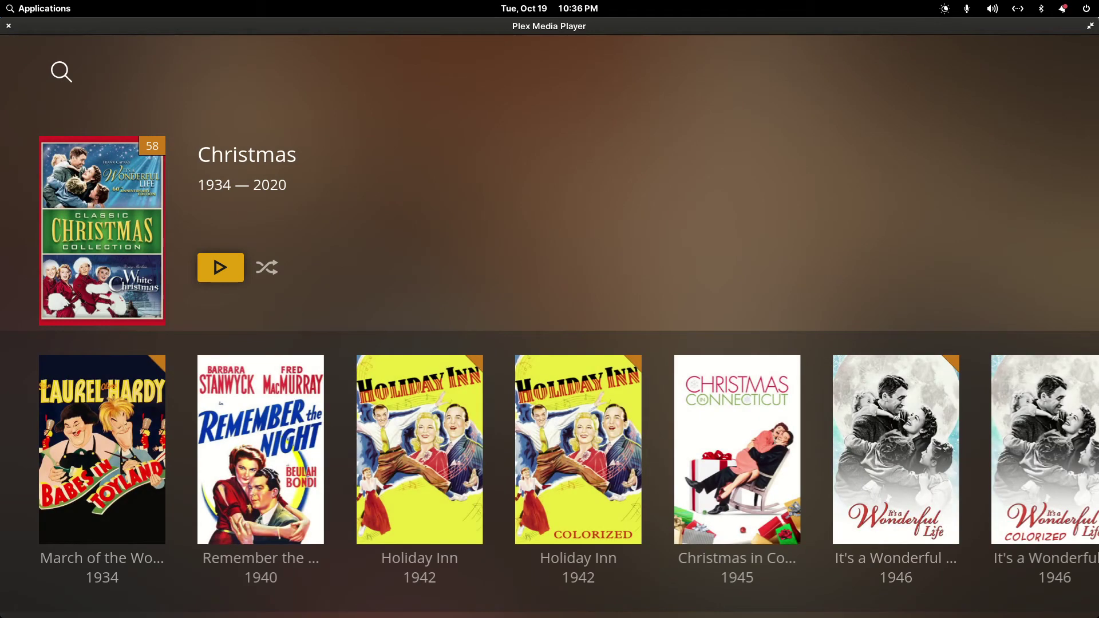
pyautogui.press('Escape')
# - Look over the neighbouring collections: Christmas Adjacent, A Christmas Story, Classics and Clint Eastwood
pyautogui.press('Right')
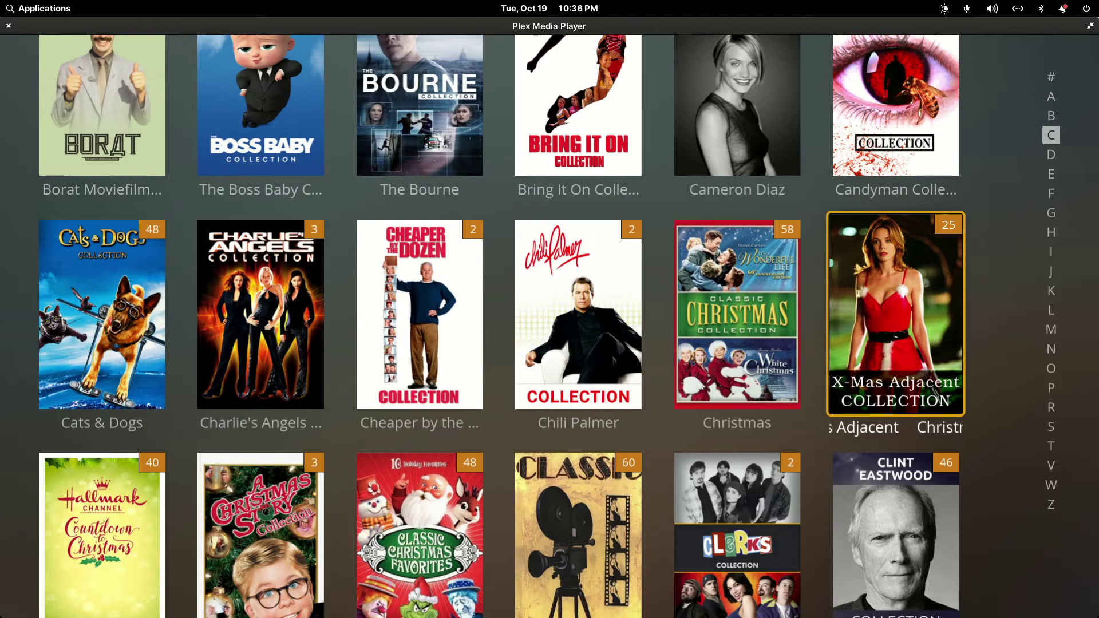
pyautogui.press('Down')
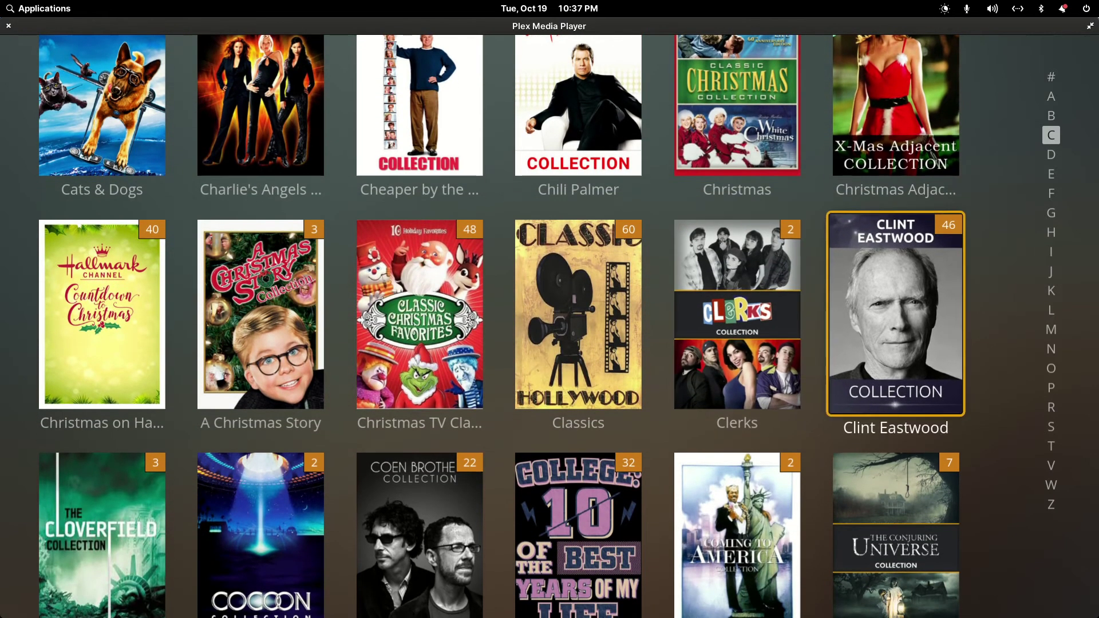
pyautogui.press('Left')
pyautogui.press('Left')
pyautogui.press('Left')
pyautogui.press('Left')
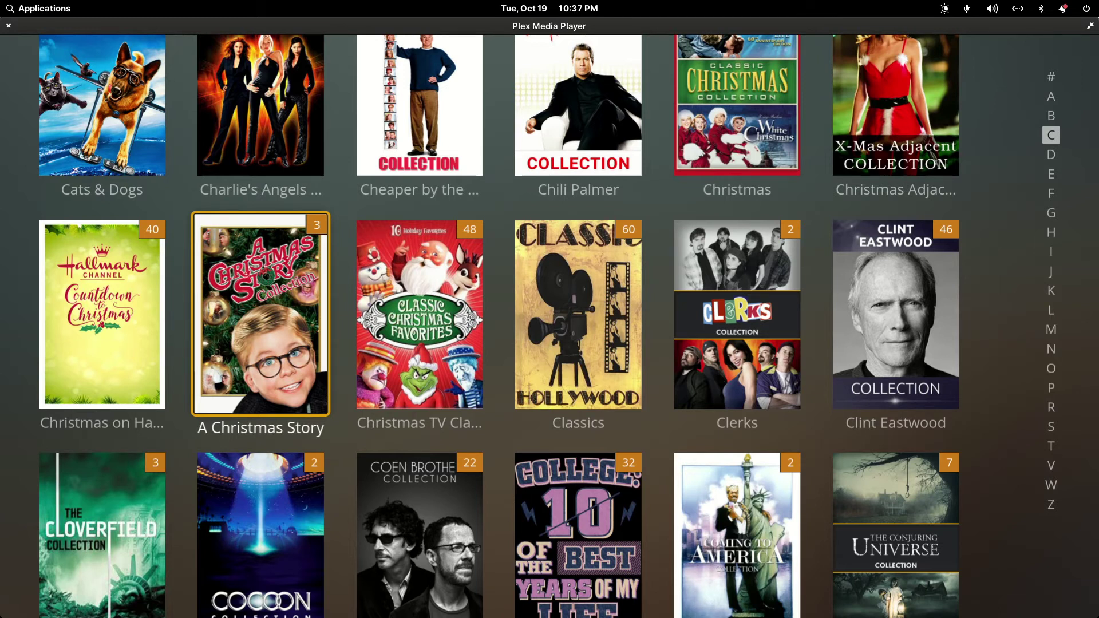
pyautogui.press('Right')
pyautogui.press('Right')
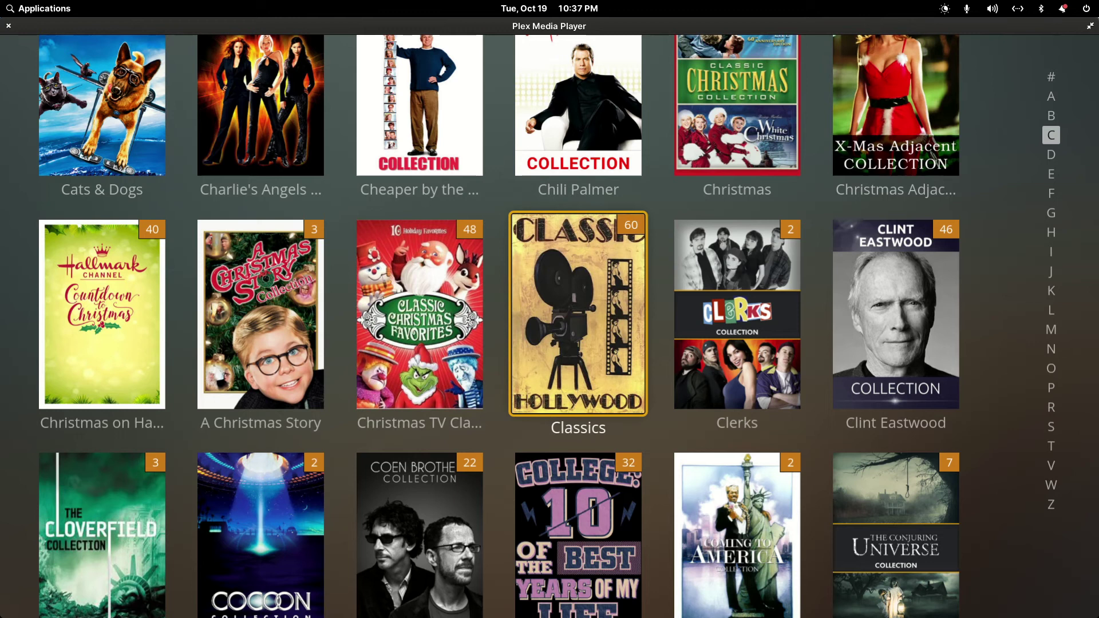
pyautogui.press('Right')
pyautogui.press('Right')
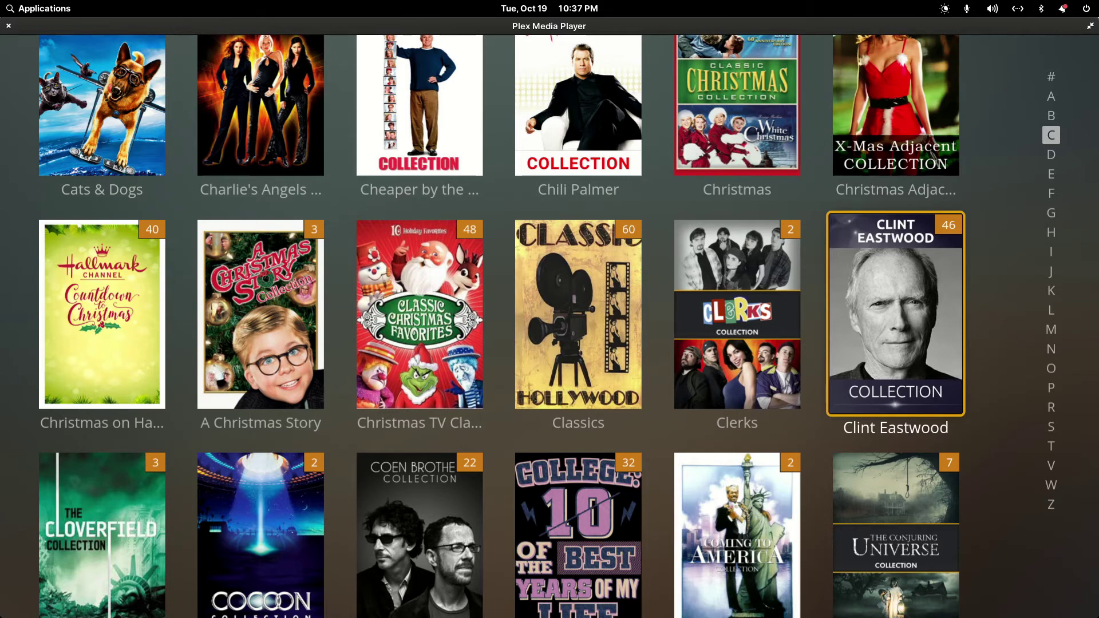
# - Browse further down the movie collections, from College through the D titles to La Femme Nikita
pyautogui.press('Down')
pyautogui.press('Left')
pyautogui.press('Left')
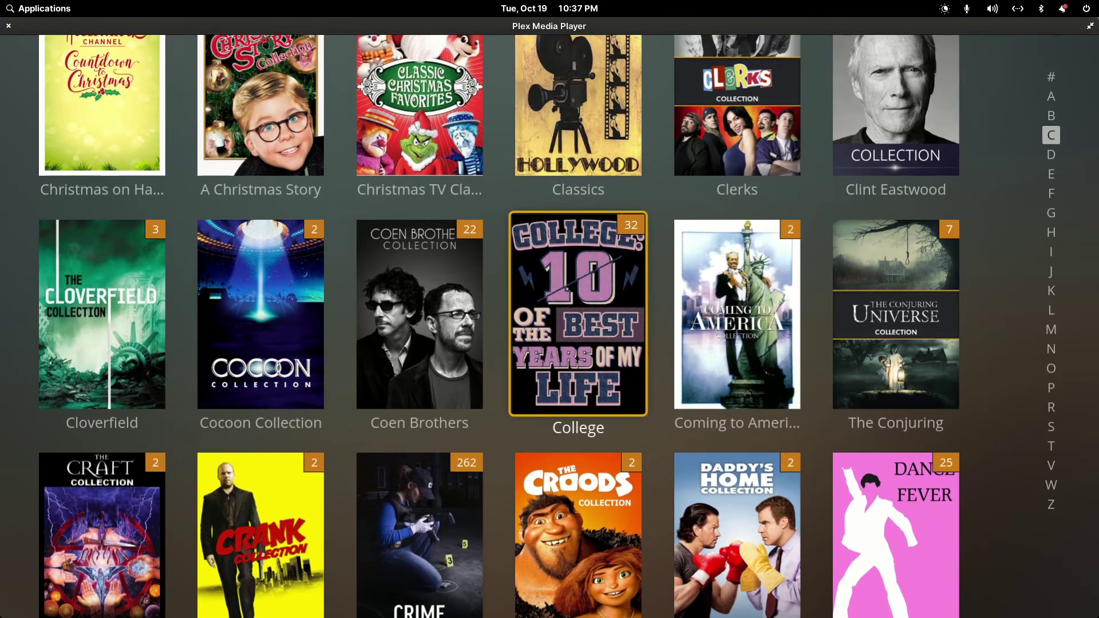
pyautogui.press('Down')
pyautogui.press('Down')
pyautogui.press('Down')
pyautogui.press('Down')
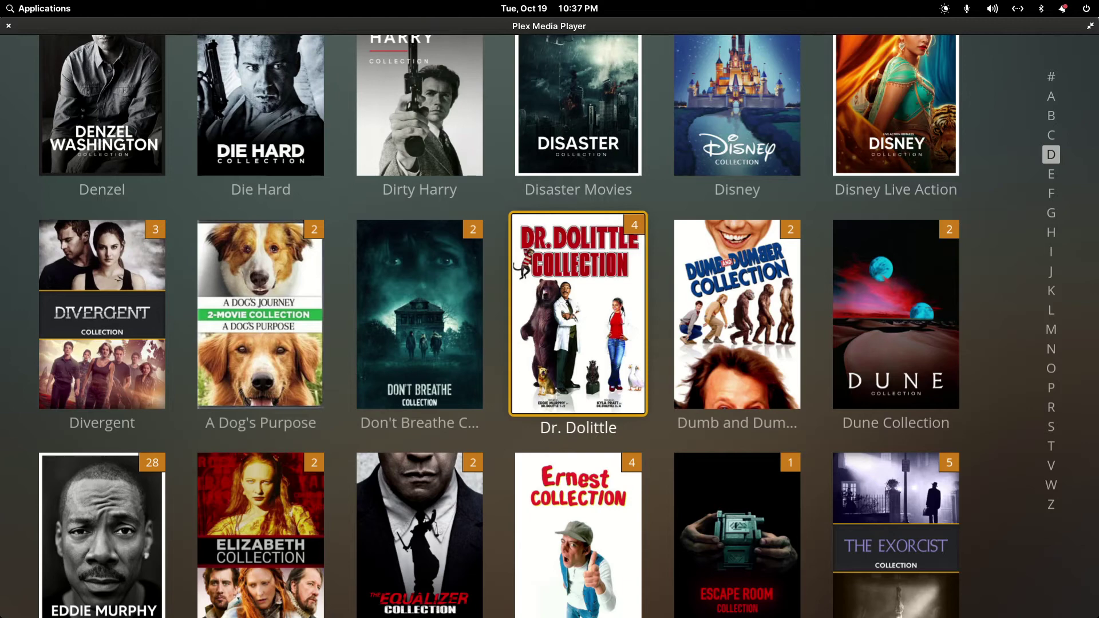
pyautogui.press('Down')
pyautogui.press('Down')
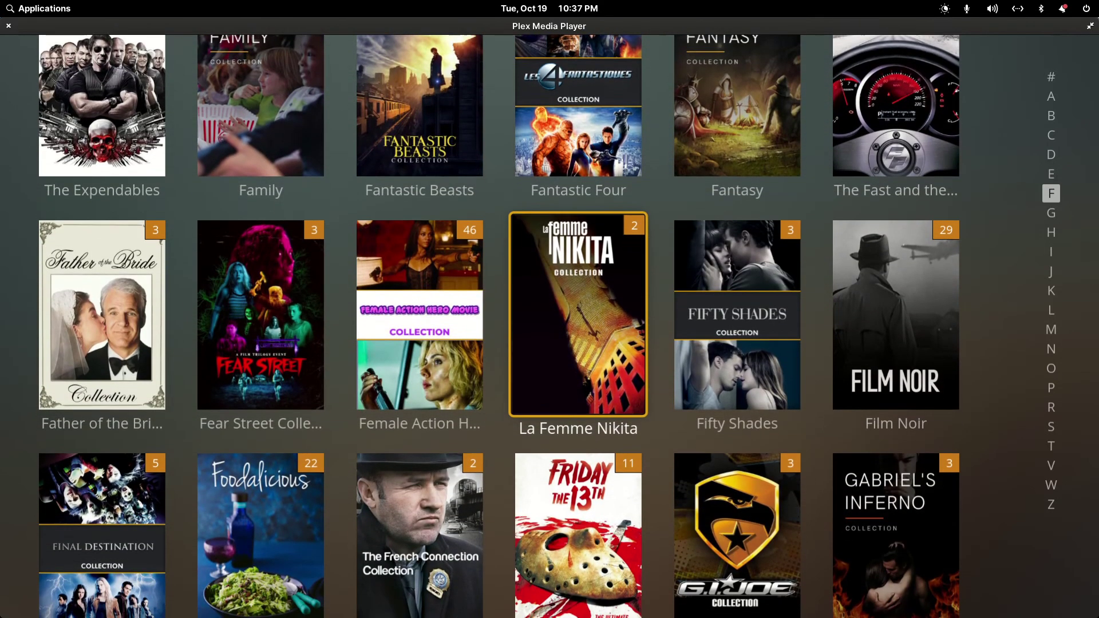
# - Leave the movie collections, switch to the TV Shows - Collections library and show its Library view
pyautogui.press('Home')
pyautogui.press('Escape')
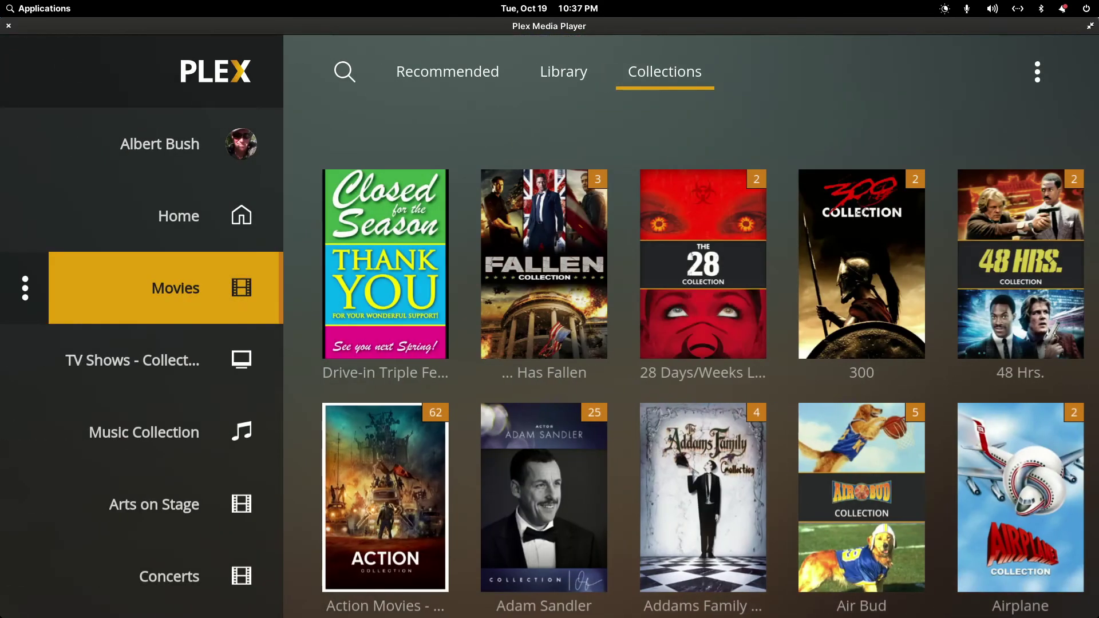
pyautogui.press('Down')
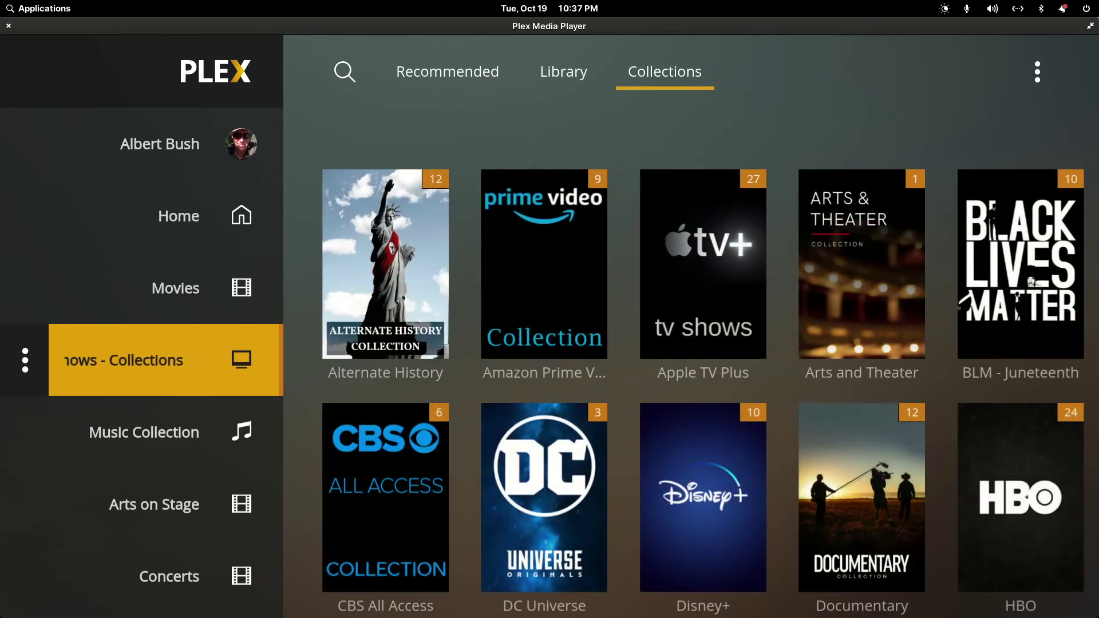
pyautogui.press('Right')
pyautogui.press('Up')
pyautogui.press('Left')
pyautogui.press('Left')
pyautogui.press('Right')
pyautogui.press('Return')
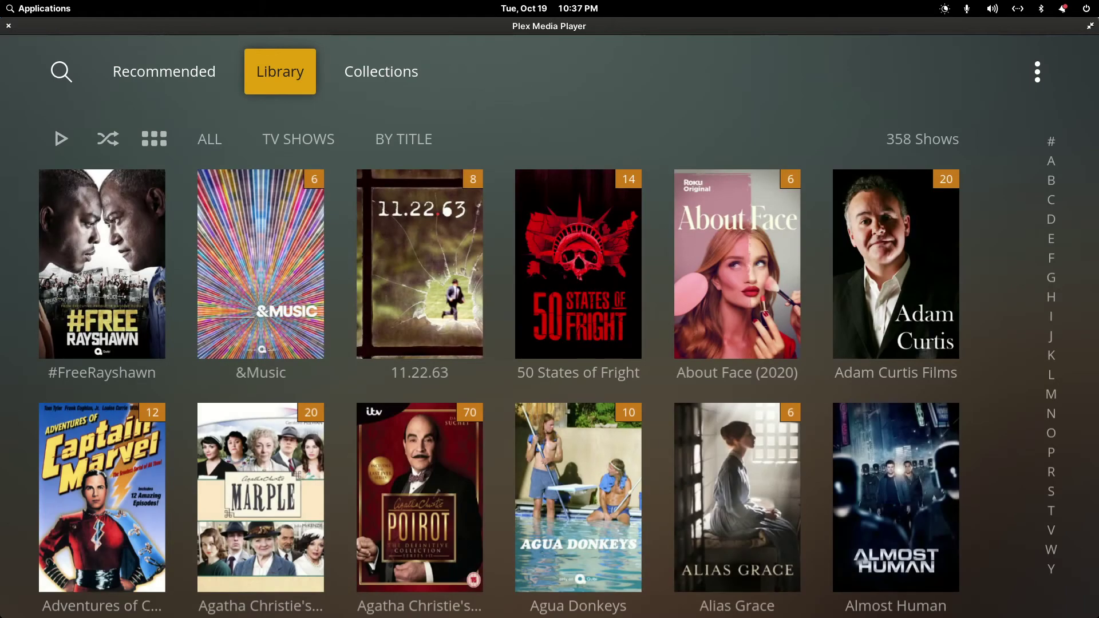
# - Show the TV library's collections and browse the first row from Alternate History to British TV
pyautogui.press('Right')
pyautogui.press('Return')
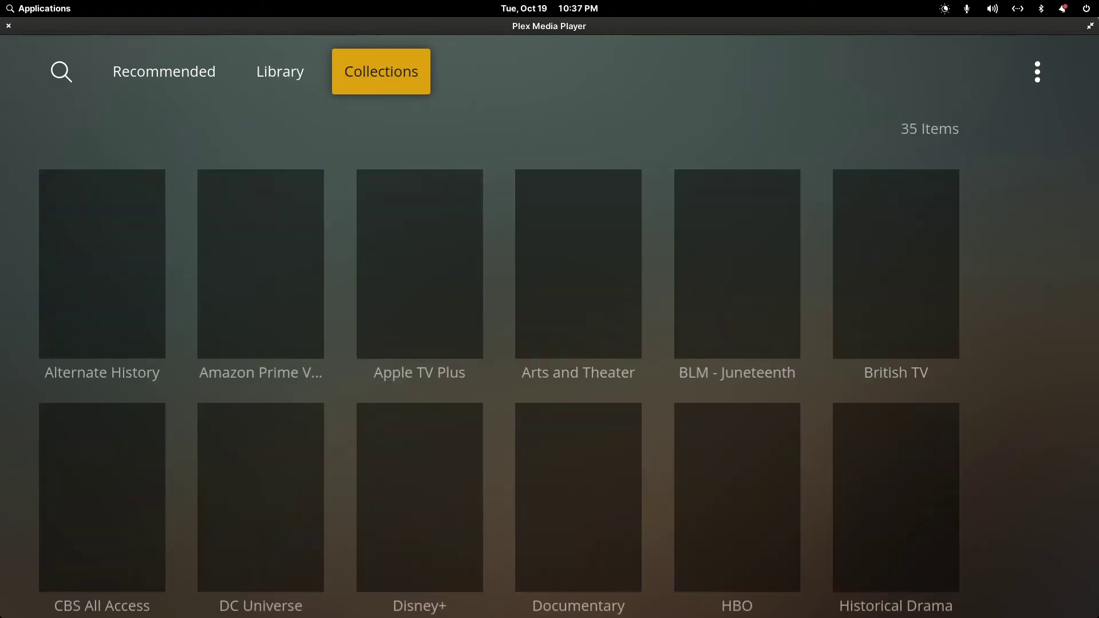
pyautogui.press('Down')
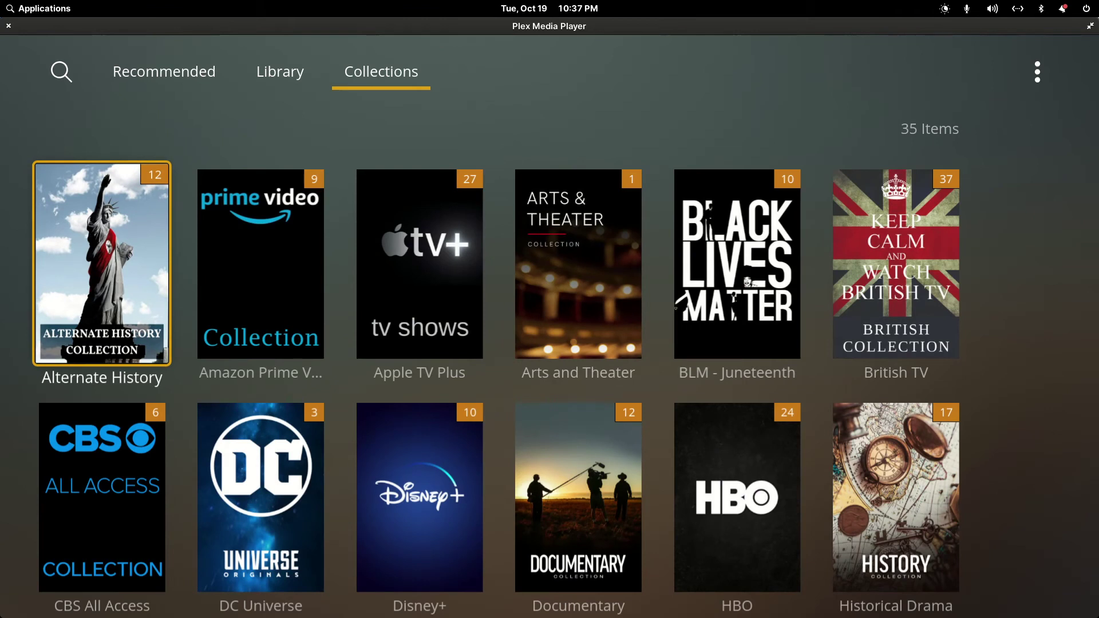
pyautogui.press('Right')
pyautogui.press('Right')
pyautogui.press('Right')
pyautogui.press('Right')
pyautogui.press('Right')
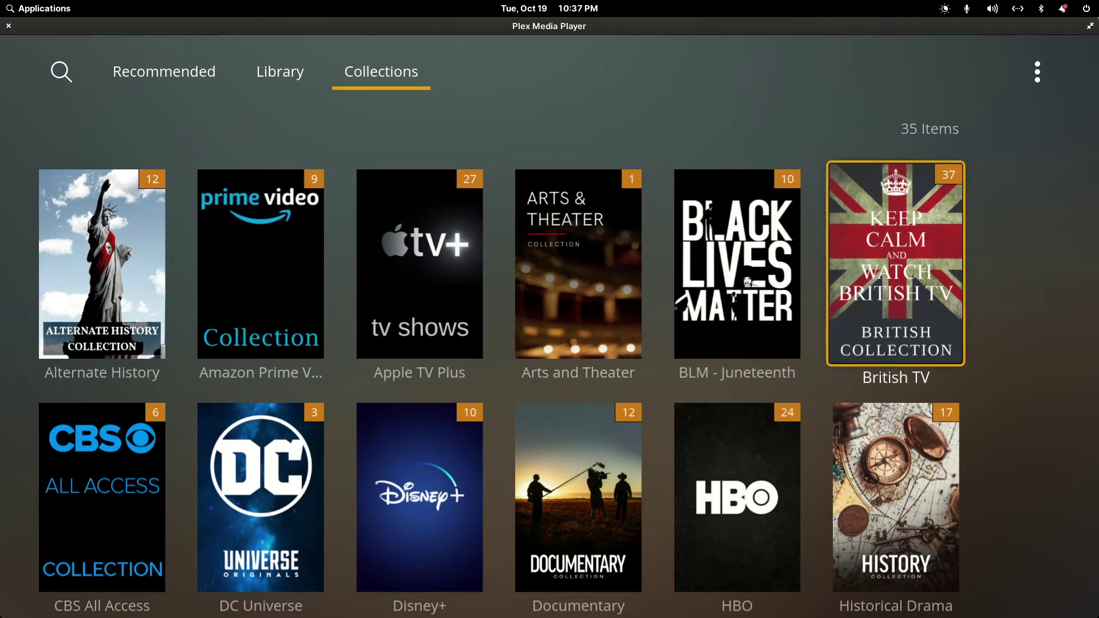
# - Open the British TV collection, browse its shows as far as The Crimson Field, and return to the collections grid
pyautogui.press('Return')
pyautogui.press('Down')
pyautogui.press('Right')
pyautogui.press('Right')
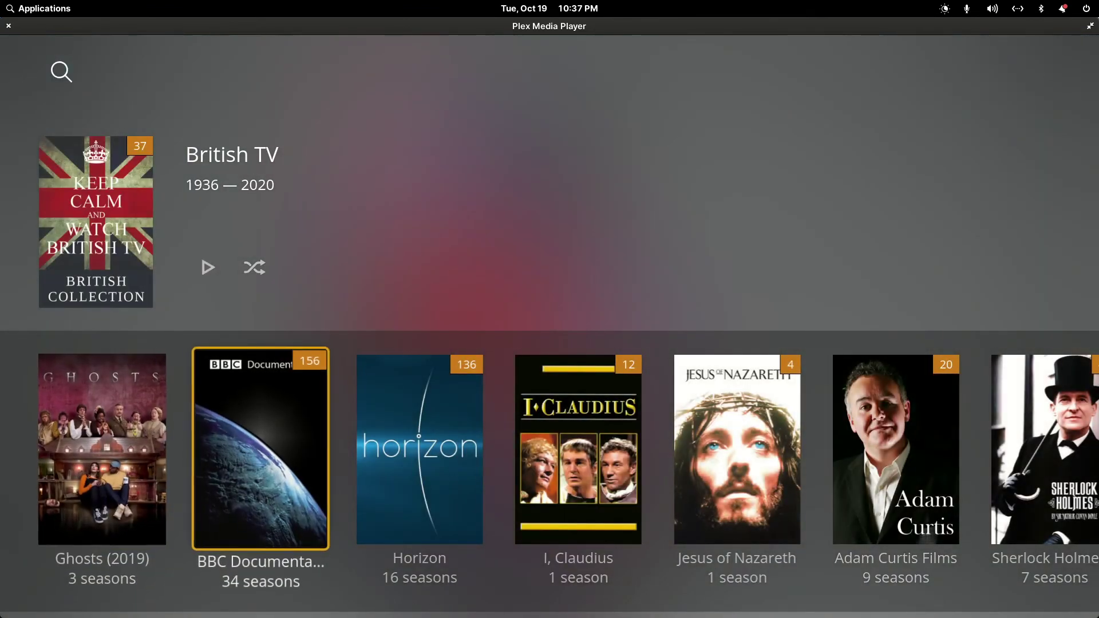
pyautogui.press('Right')
pyautogui.press('Right')
pyautogui.press('Right')
pyautogui.press('Right')
pyautogui.press('Right')
pyautogui.press('Right')
pyautogui.press('Right')
pyautogui.press('Right')
pyautogui.press('Right')
pyautogui.press('Right')
pyautogui.press('Right')
pyautogui.press('Right')
pyautogui.press('Right')
pyautogui.press('Right')
pyautogui.press('Right')
pyautogui.press('Right')
pyautogui.press('Right')
pyautogui.press('Right')
pyautogui.press('Right')
pyautogui.press('Right')
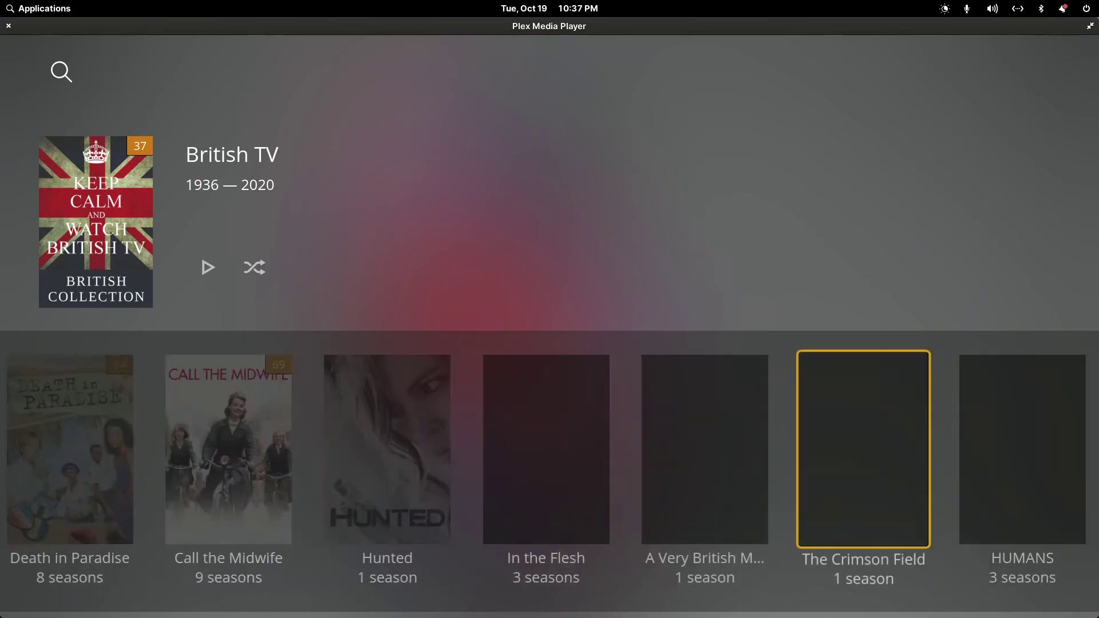
pyautogui.press('Escape')
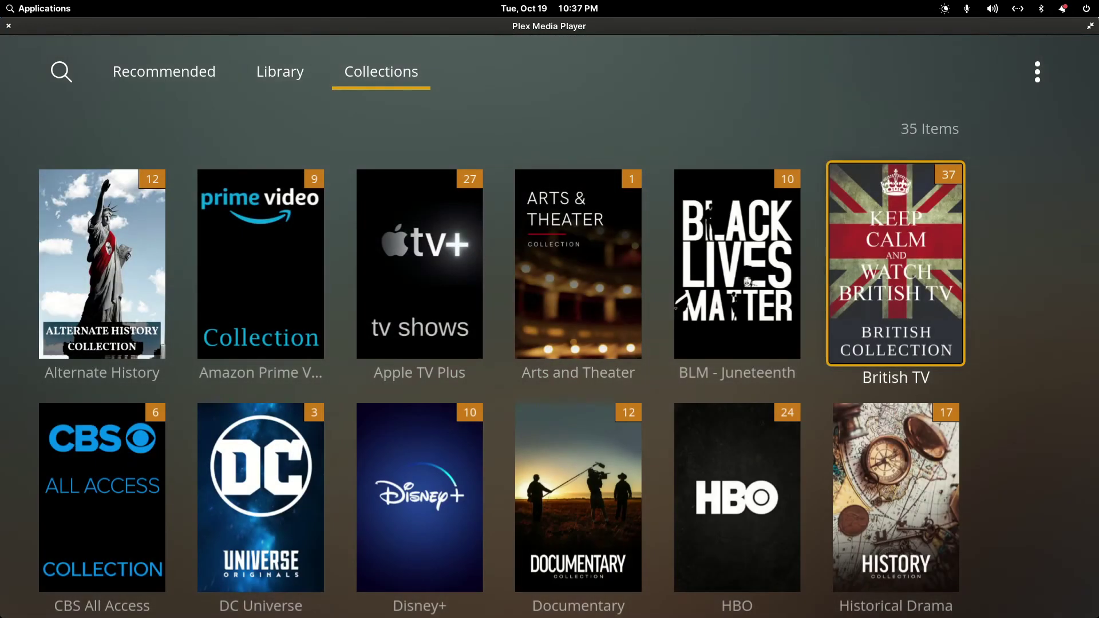
# - Open the Disney+ collection, browse its shows as far as The Falcon and the Winter Soldier, and return to the grid
pyautogui.press('Down')
pyautogui.press('Left')
pyautogui.press('Left')
pyautogui.press('Left')
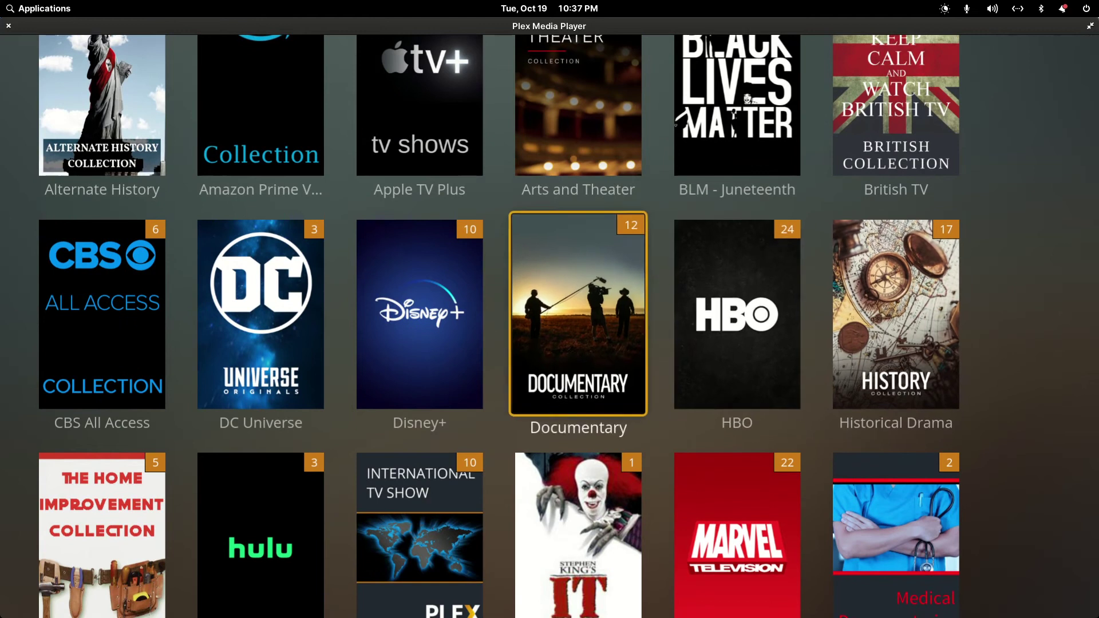
pyautogui.press('Return')
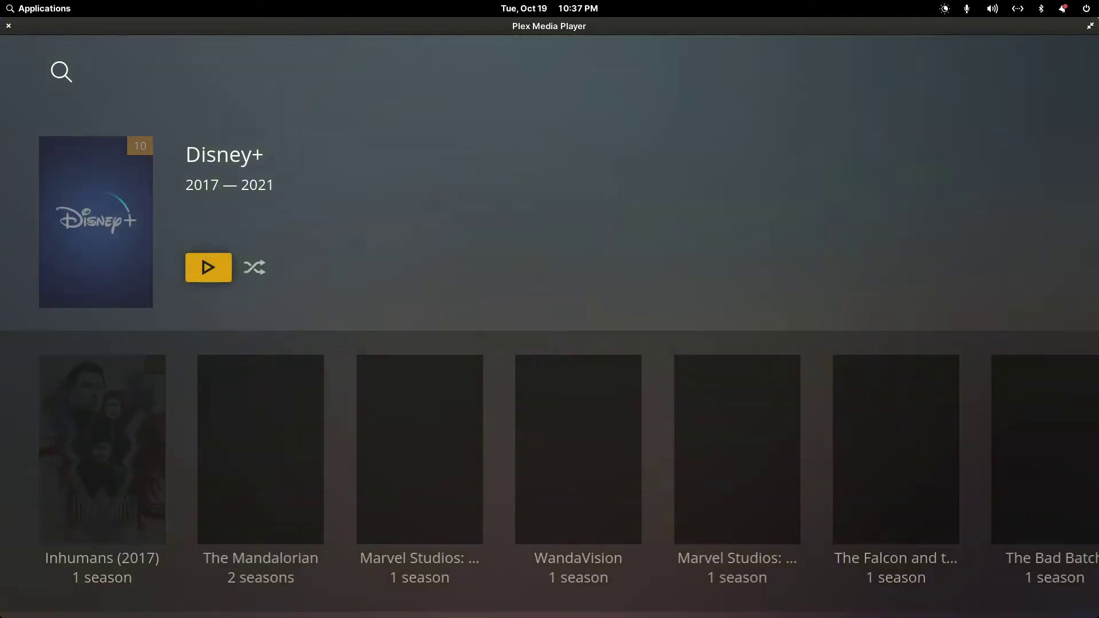
pyautogui.press('Right')
pyautogui.press('Right')
pyautogui.press('Right')
pyautogui.press('Right')
pyautogui.press('Right')
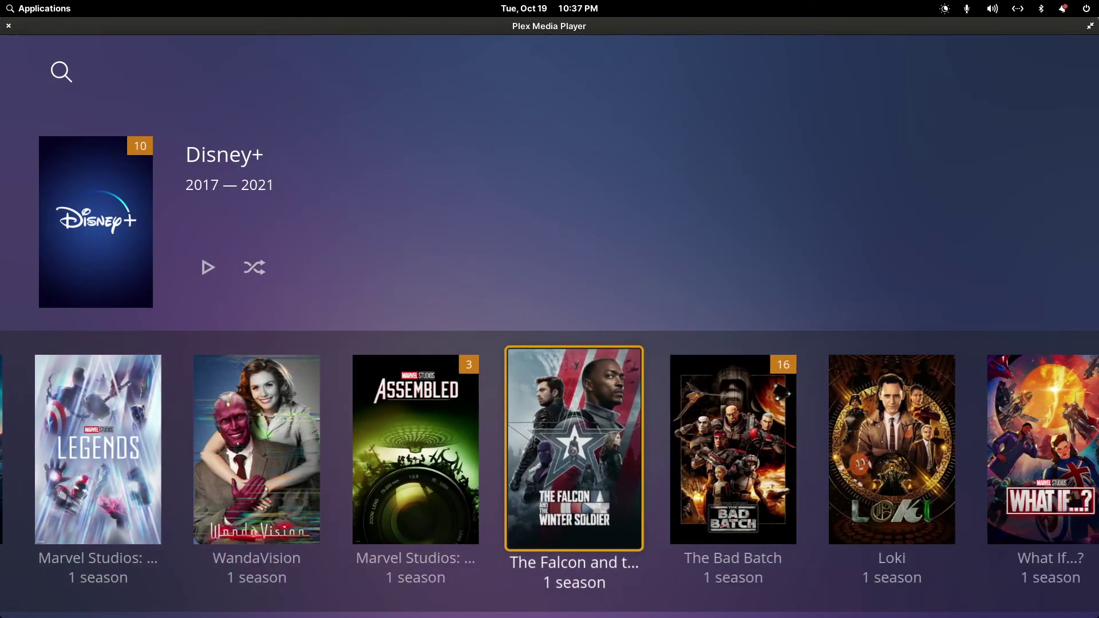
pyautogui.press('Escape')
# - Open the Historical Drama collection and browse its shows from Roots to Hollywood
pyautogui.press('Right')
pyautogui.press('Right')
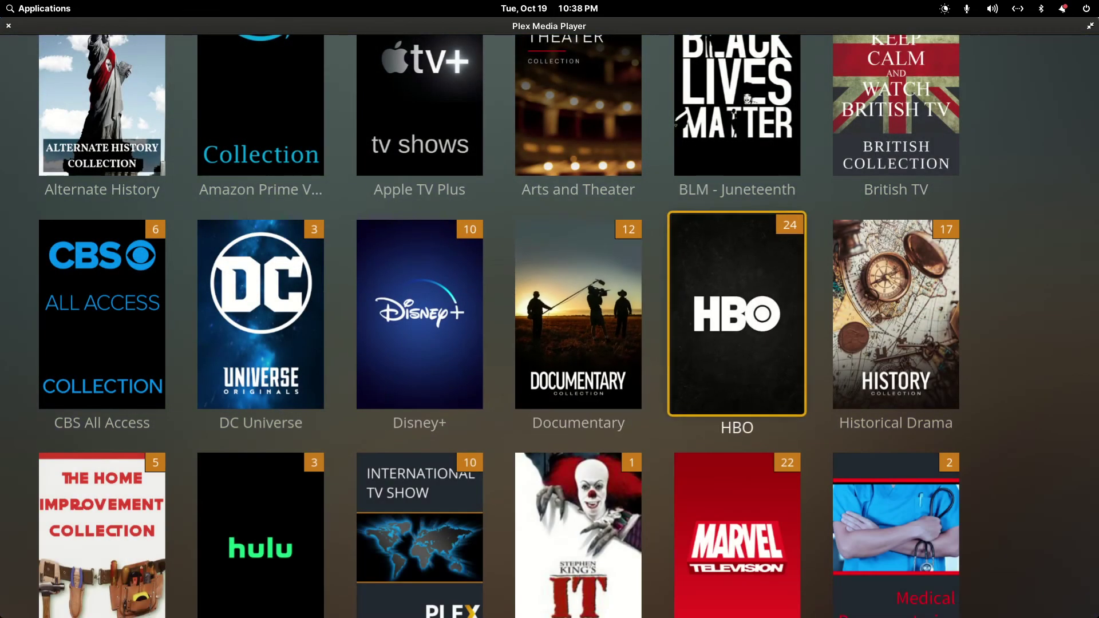
pyautogui.press('Right')
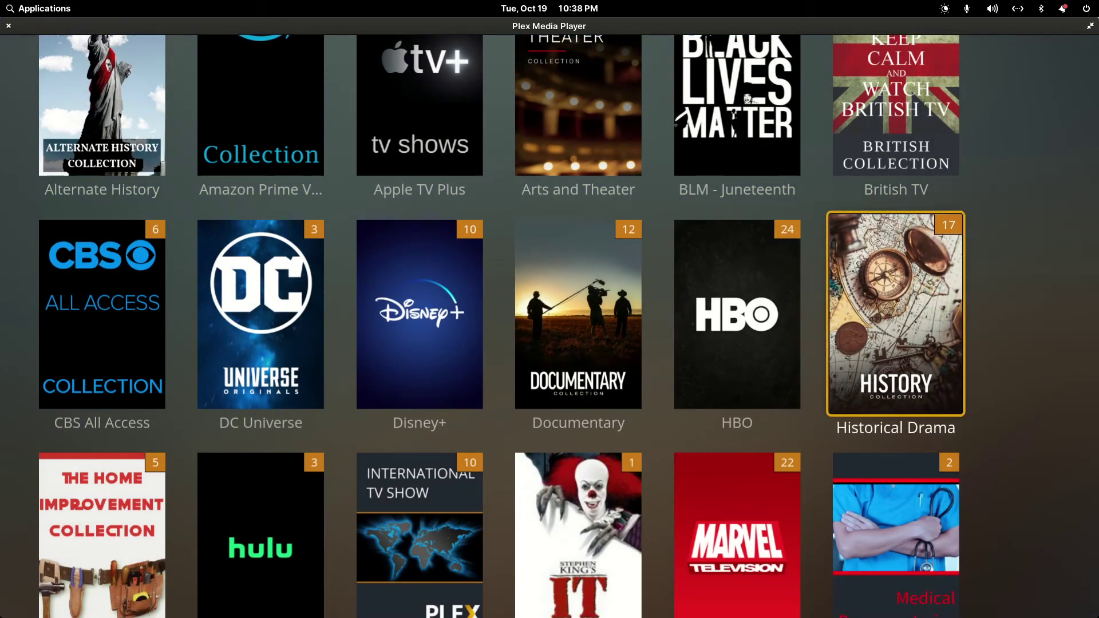
pyautogui.press('Return')
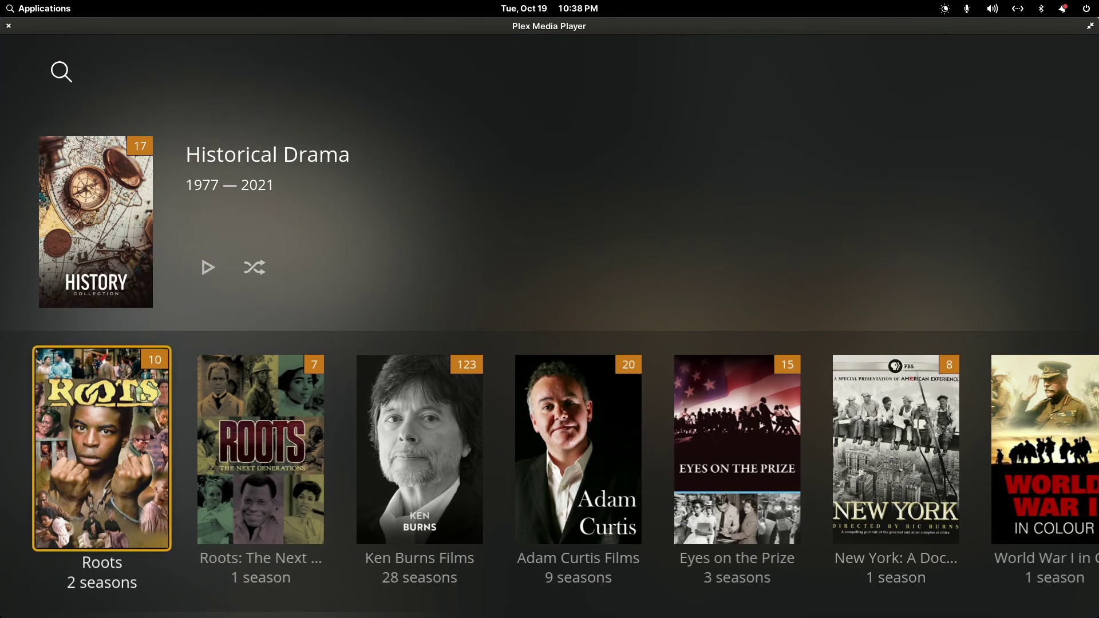
pyautogui.press('Right')
pyautogui.press('Right')
pyautogui.press('Right')
pyautogui.press('Right')
pyautogui.press('Right')
pyautogui.press('Right')
pyautogui.press('Right')
pyautogui.press('Right')
pyautogui.press('Right')
pyautogui.press('Right')
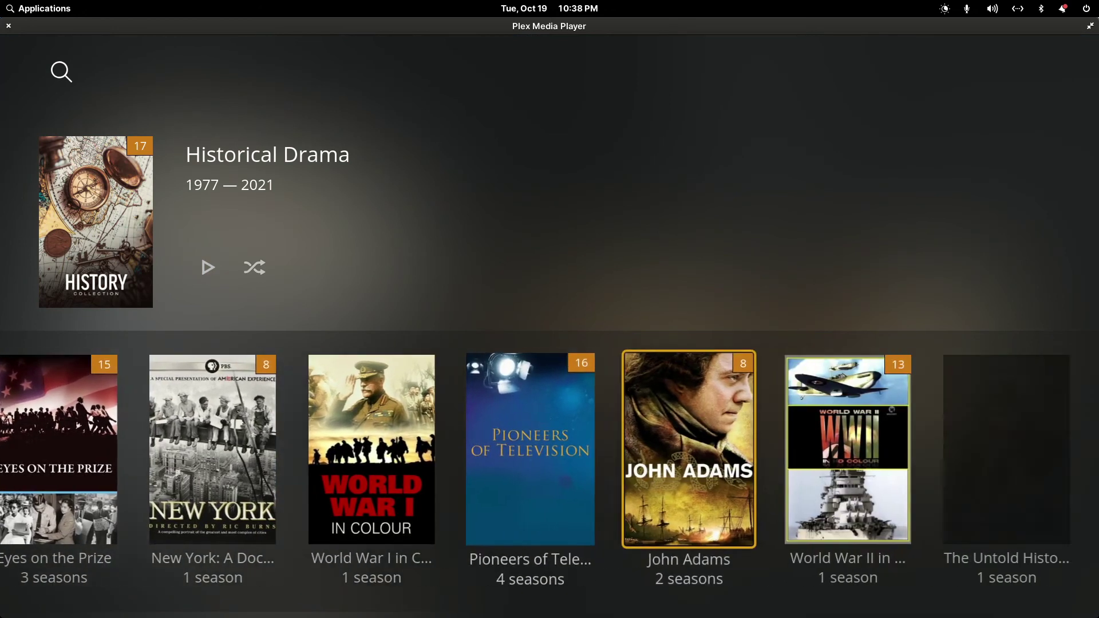
pyautogui.press('Right')
pyautogui.press('Right')
pyautogui.press('Right')
pyautogui.press('Right')
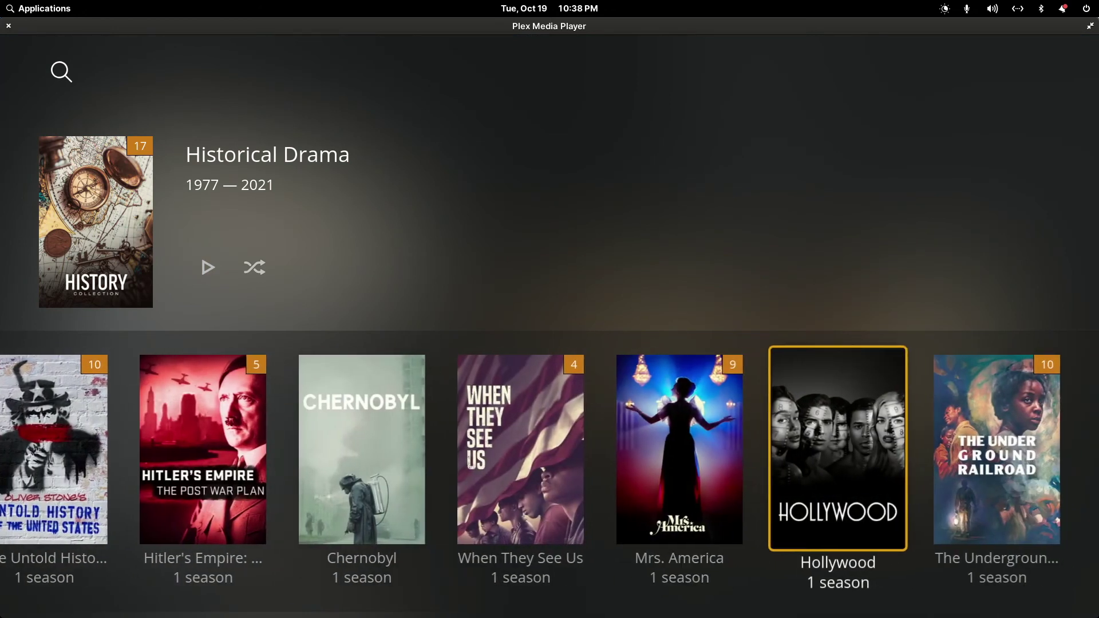
# - Browse the movies in the Historical Drama collection from Mutiny on the Bounty past The Man Who Would Be King, and return to the collections grid
pyautogui.press('Down')
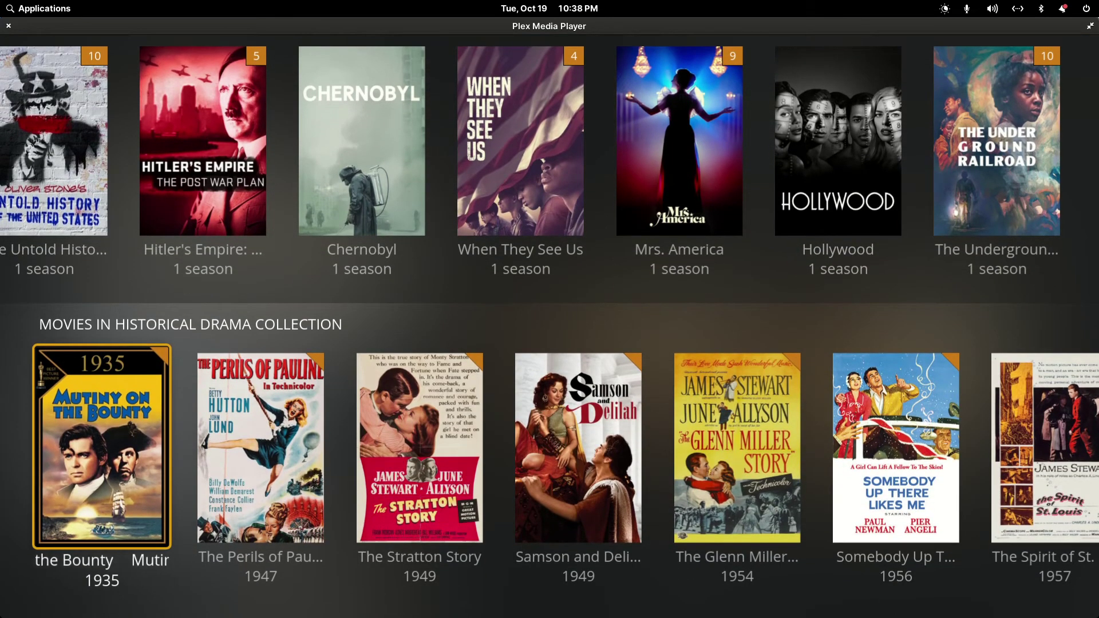
pyautogui.press('Right')
pyautogui.press('Right')
pyautogui.press('Right')
pyautogui.press('Right')
pyautogui.press('Right')
pyautogui.press('Right')
pyautogui.press('Right')
pyautogui.press('Right')
pyautogui.press('Right')
pyautogui.press('Right')
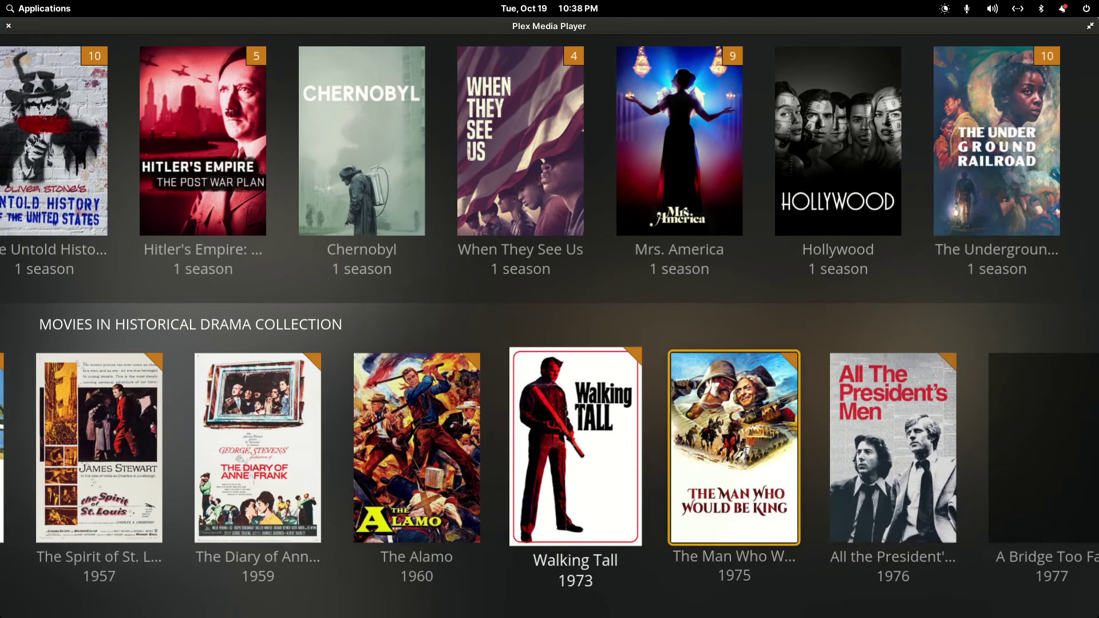
pyautogui.press('Right')
pyautogui.press('Right')
pyautogui.press('Right')
pyautogui.press('Escape')
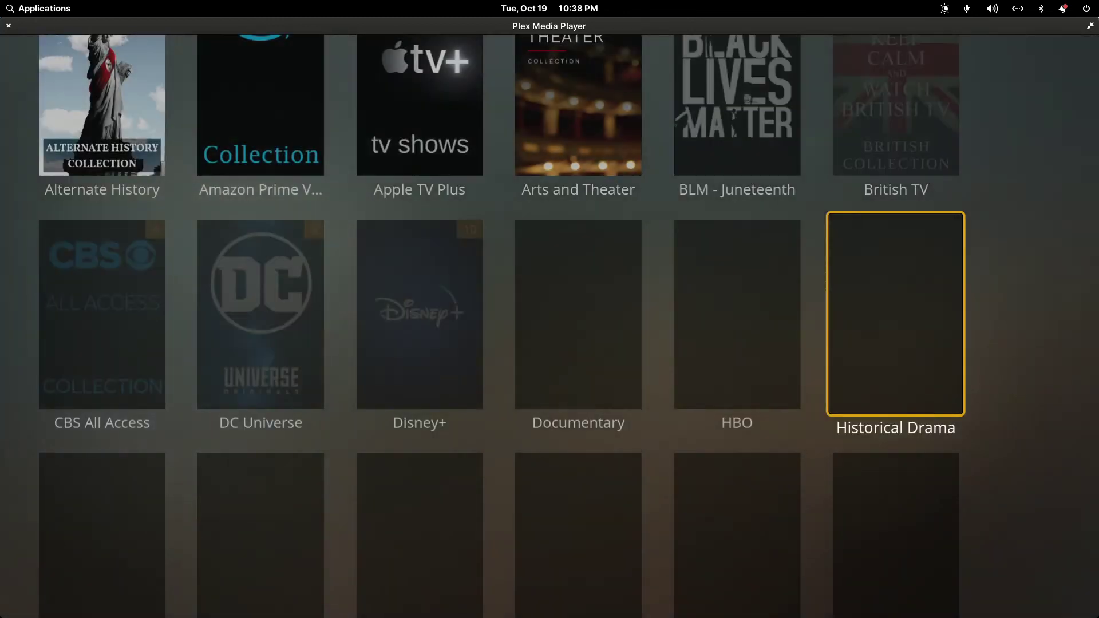
pyautogui.press('Escape')
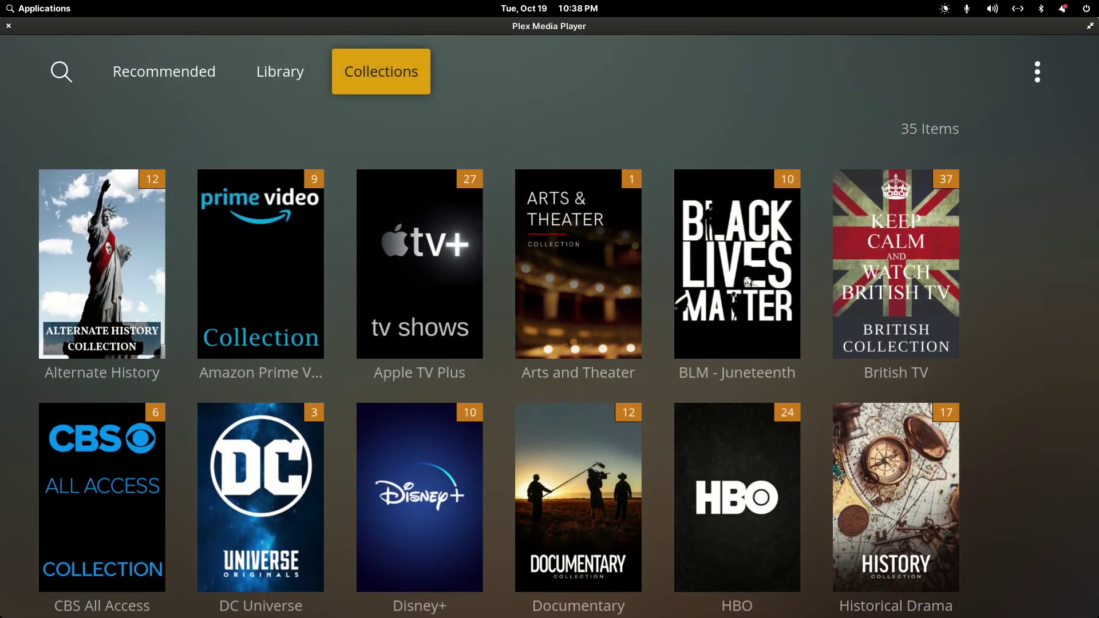
# - Bring up the library list and preview the Movies library's collections before returning to the TV Shows collections
pyautogui.press('Left')
pyautogui.press('Left')
pyautogui.press('Left')
pyautogui.press('Left')
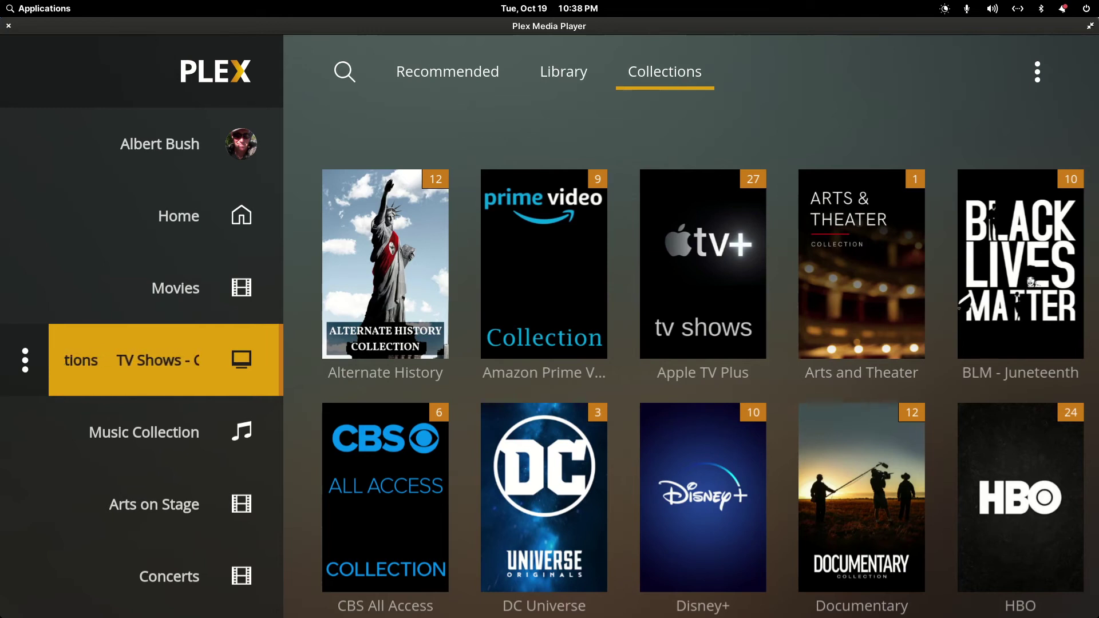
pyautogui.press('Up')
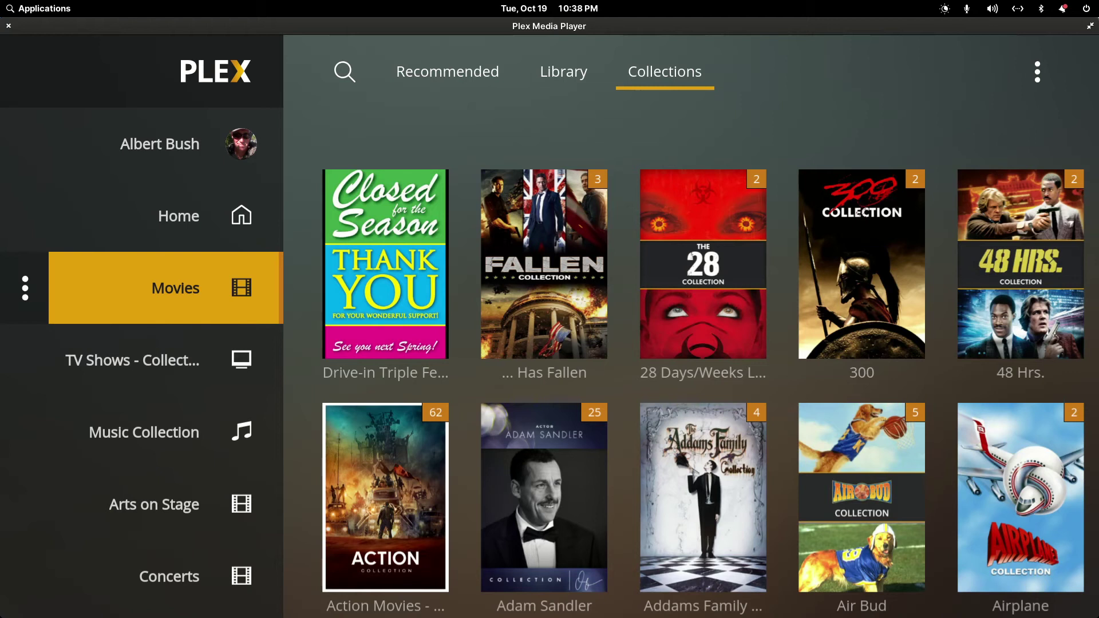
pyautogui.press('Down')
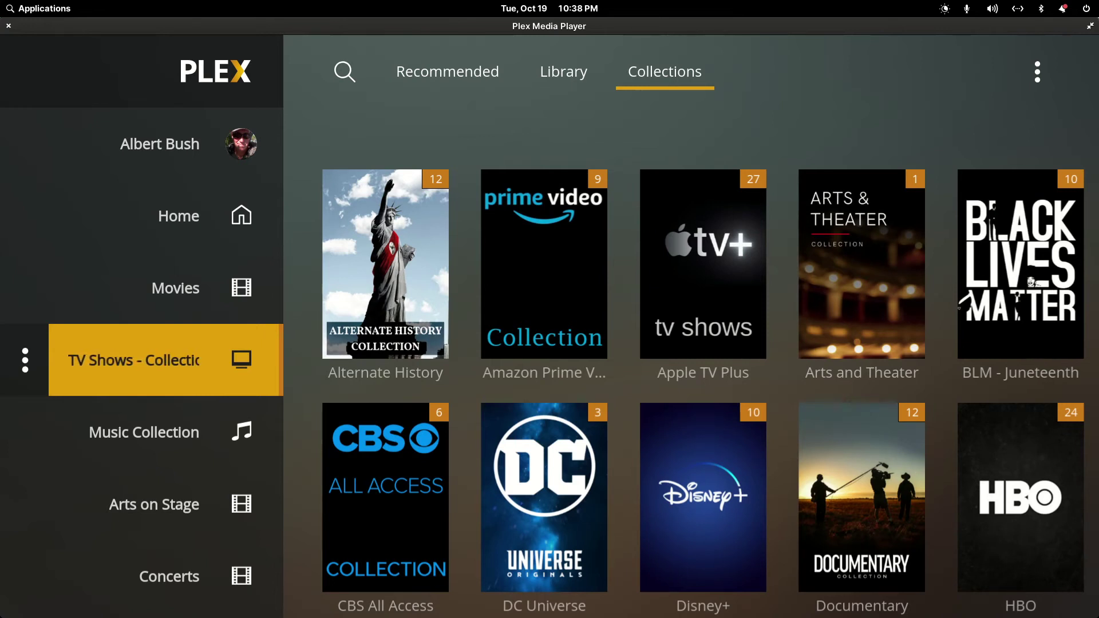
# - Go past the pinned libraries and open the full library list of the main server on the Synology NAS
pyautogui.press('Down')
pyautogui.press('Down')
pyautogui.press('Down')
pyautogui.press('Down')
pyautogui.press('Down')
pyautogui.press('Down')
pyautogui.press('Down')
pyautogui.press('Down')
pyautogui.press('Down')
pyautogui.press('Down')
pyautogui.press('Down')
pyautogui.press('Down')
pyautogui.press('Down')
pyautogui.press('Down')
pyautogui.press('Down')
pyautogui.press('Return')
pyautogui.press('Return')
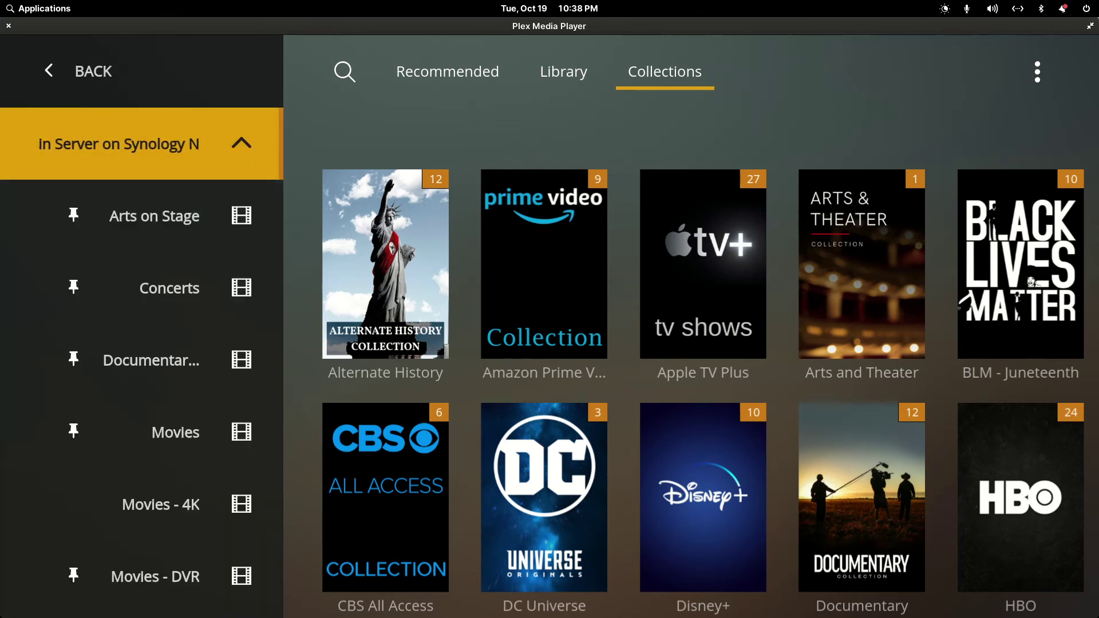
# - Go through the server's libraries from Arts on Stage, via Movies - 4K, DVR, IMAX and Kids, to TV Shows - Plex DVR
pyautogui.press('Down')
pyautogui.press('Down')
pyautogui.press('Down')
pyautogui.press('Down')
pyautogui.press('Down')
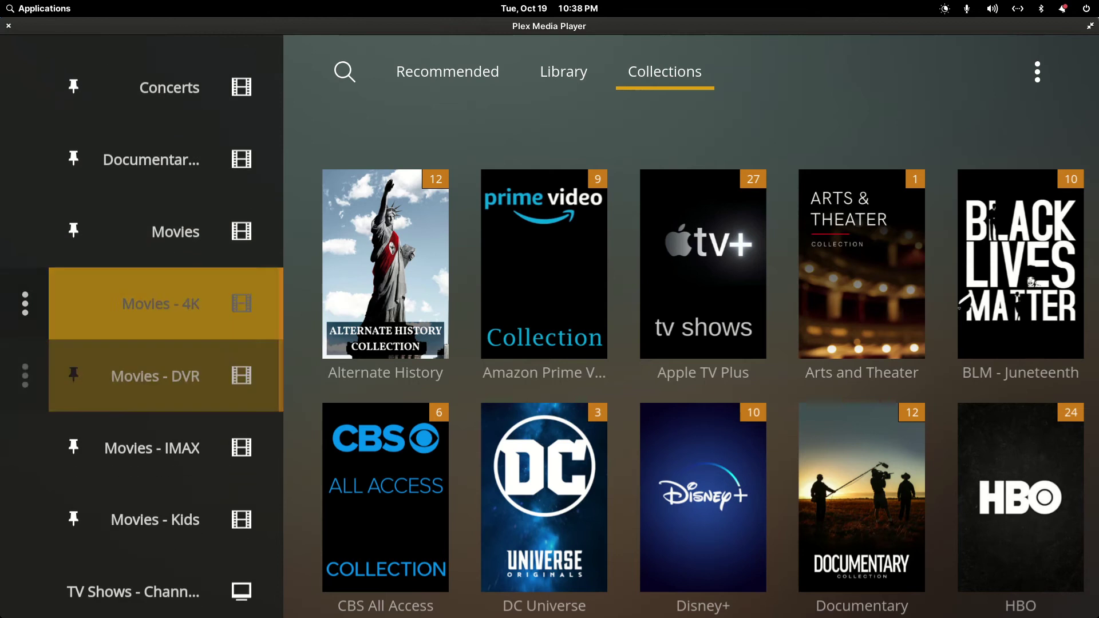
pyautogui.press('Down')
pyautogui.press('Down')
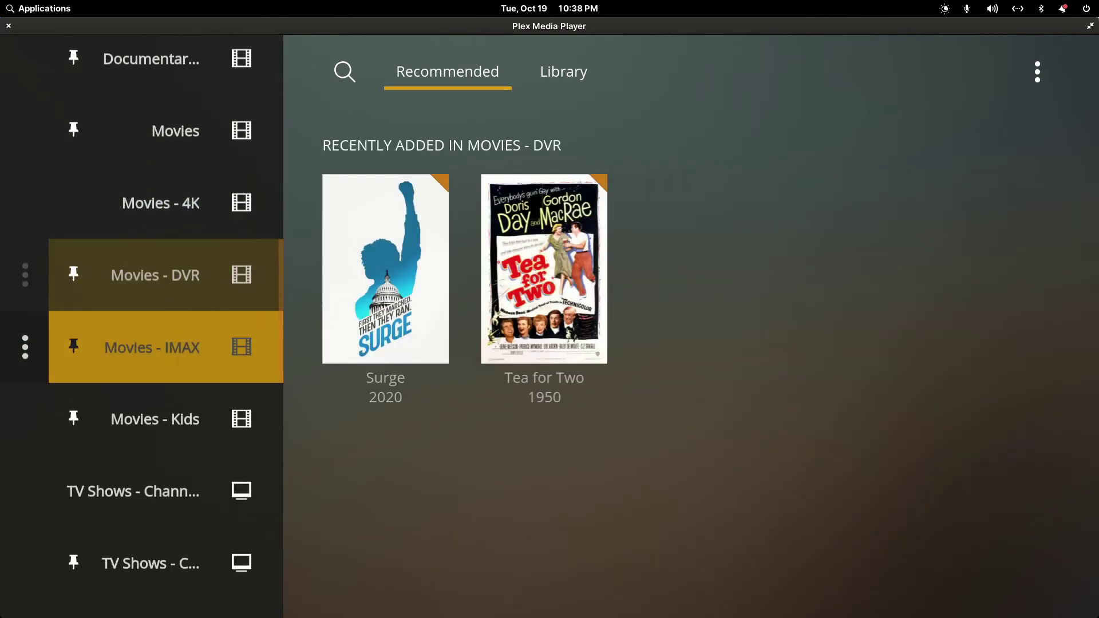
pyautogui.press('Down')
pyautogui.press('Down')
pyautogui.press('Down')
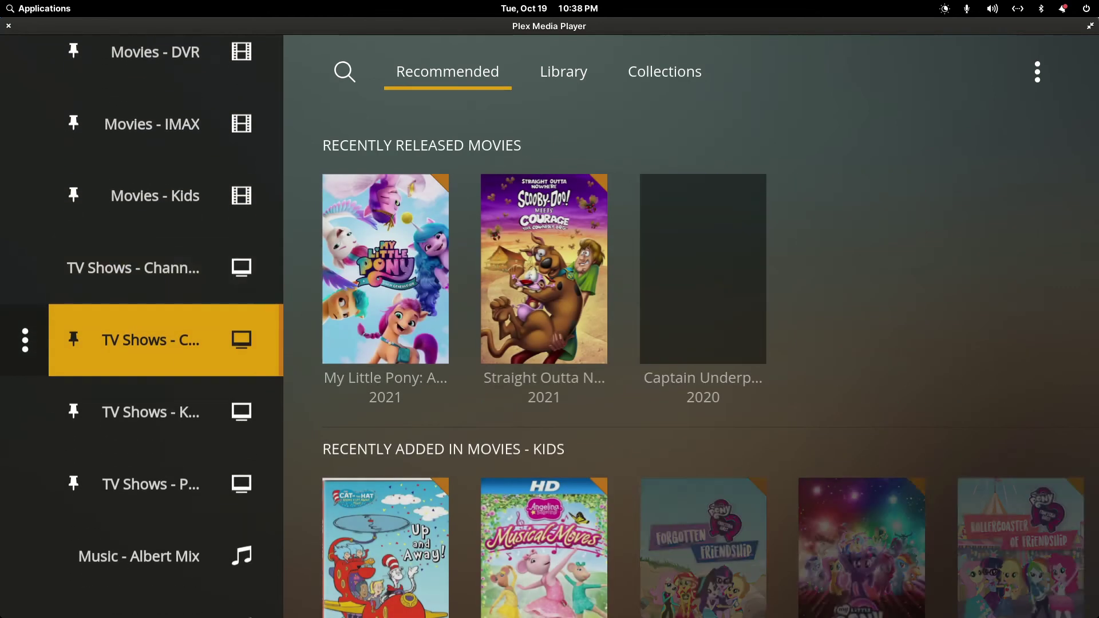
pyautogui.press('Down')
pyautogui.press('Down')
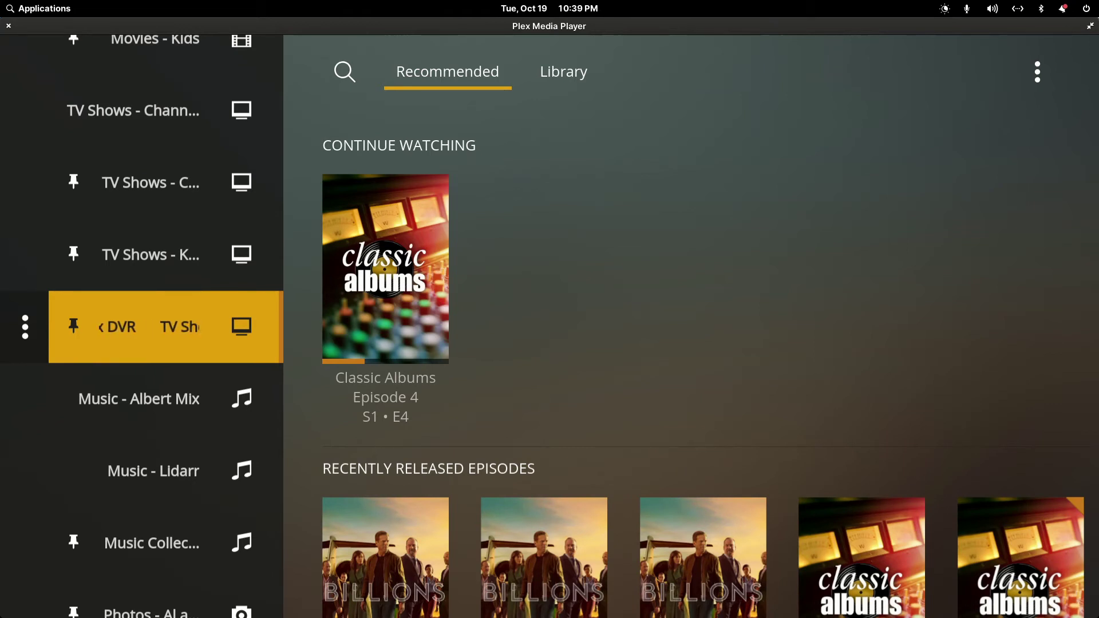
# - View the Recently Released Episodes row of the Plex DVR library and return to the head of its recommendations
pyautogui.press('Right')
pyautogui.press('Down')
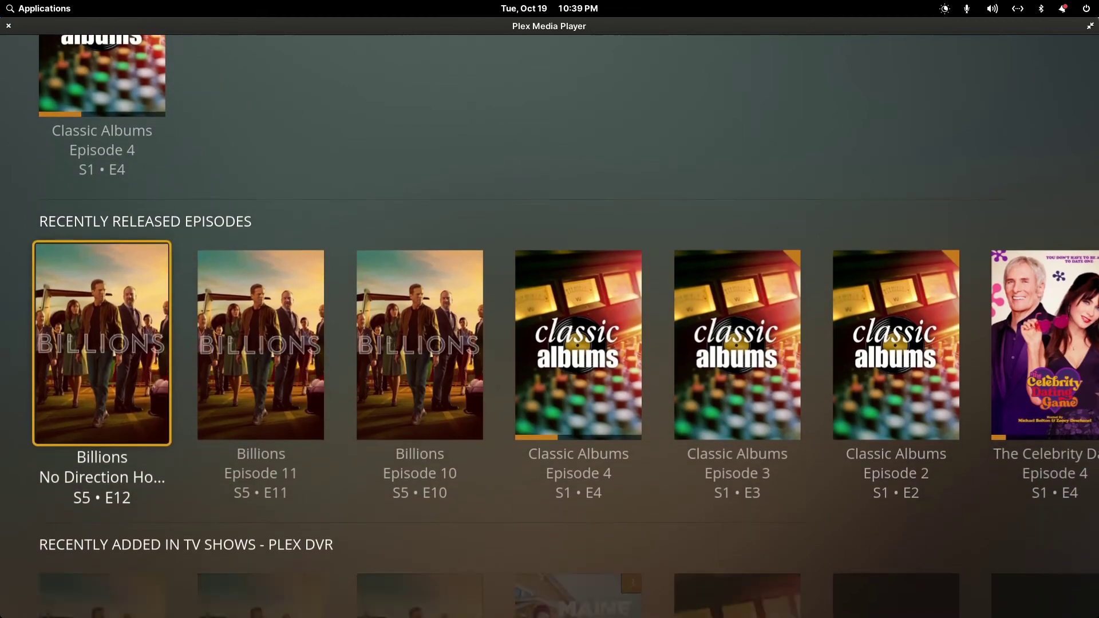
pyautogui.press('Right')
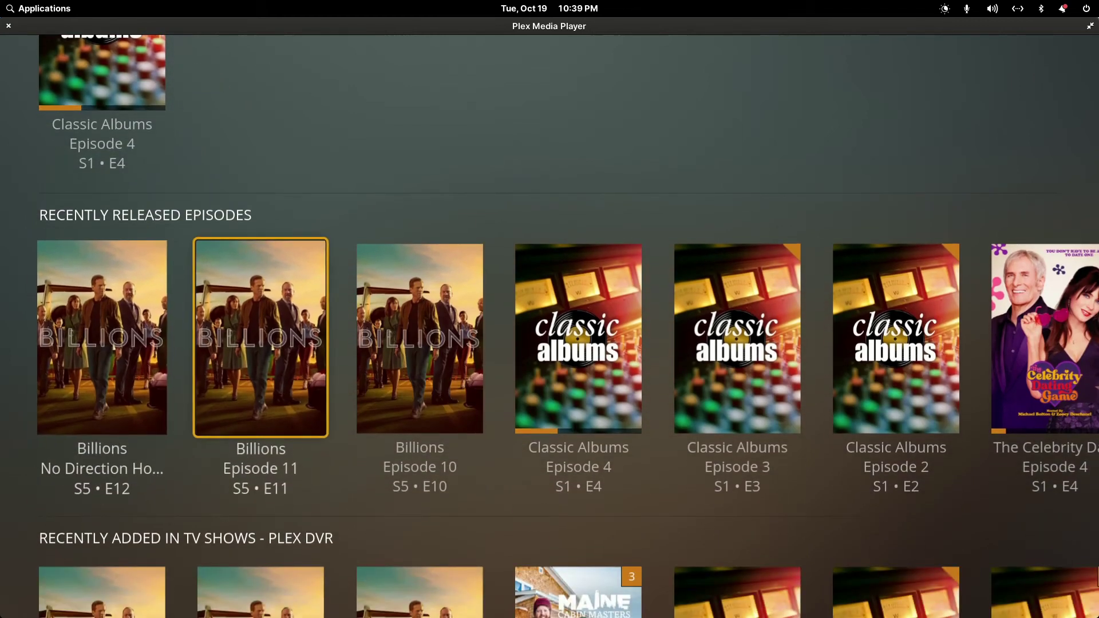
pyautogui.press('Up')
pyautogui.press('Up')
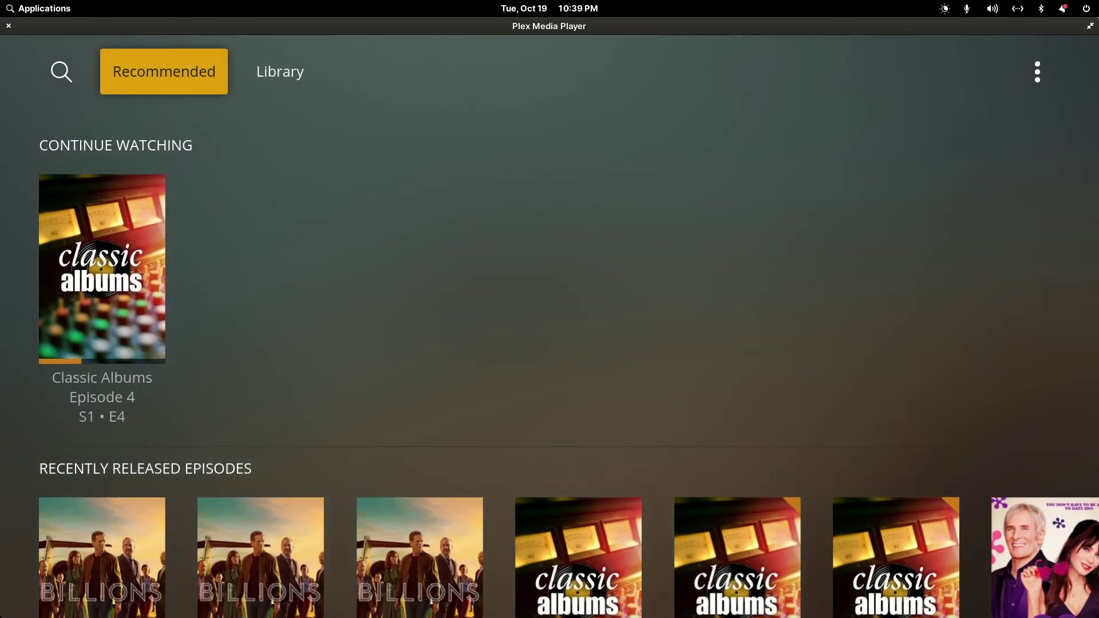
# - Go back through the server's libraries and leave the full list for the pinned libraries
pyautogui.press('Left')
pyautogui.press('Up')
pyautogui.press('Up')
pyautogui.press('Up')
pyautogui.press('Up')
pyautogui.press('Up')
pyautogui.press('Up')
pyautogui.press('Up')
pyautogui.press('Up')
pyautogui.press('Up')
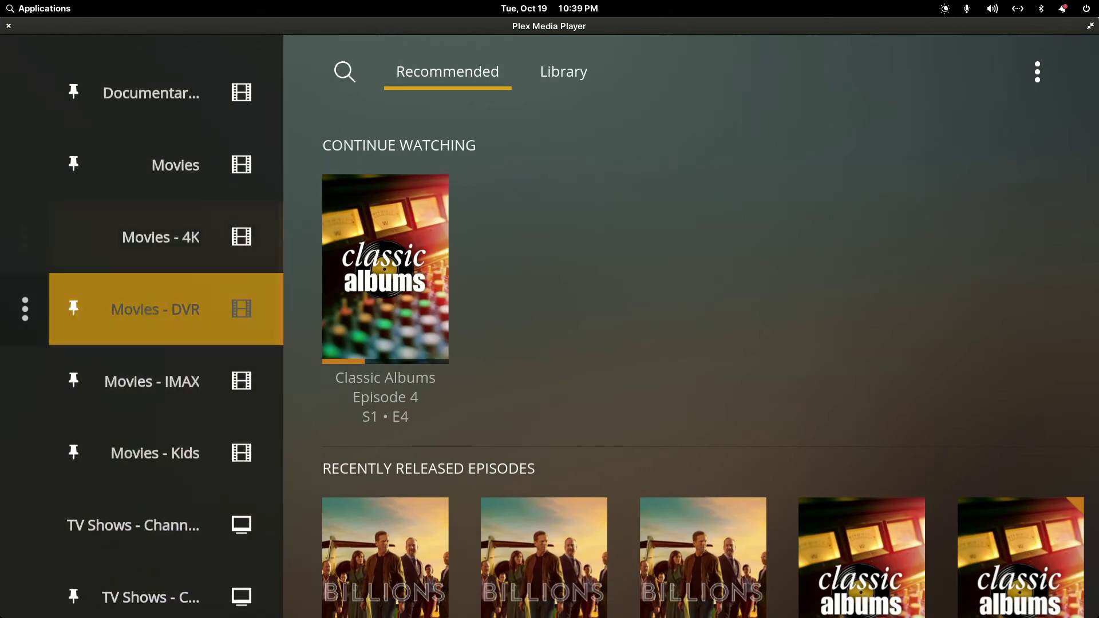
pyautogui.press('Down')
pyautogui.press('Down')
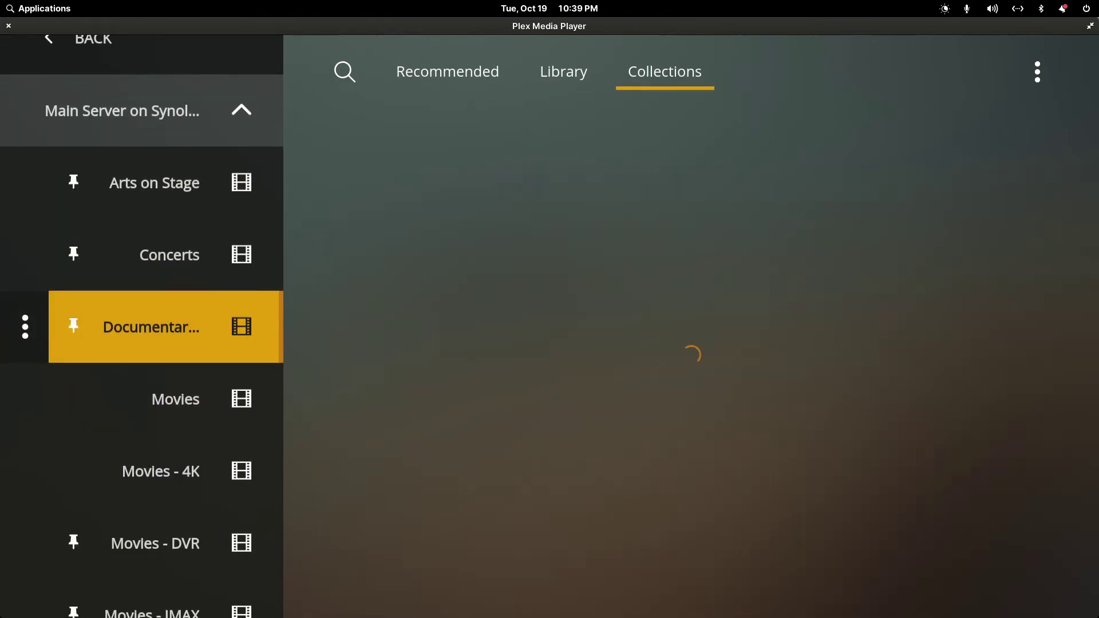
pyautogui.press('Up')
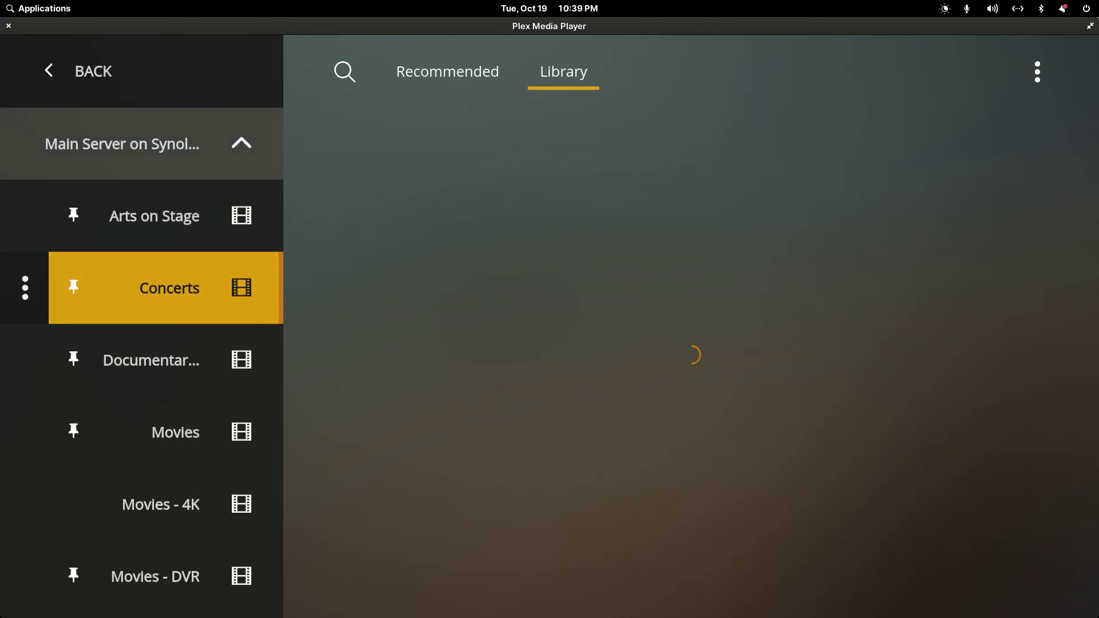
pyautogui.press('Up')
pyautogui.press('Up')
pyautogui.press('Return')
pyautogui.press('Up')
pyautogui.press('Return')
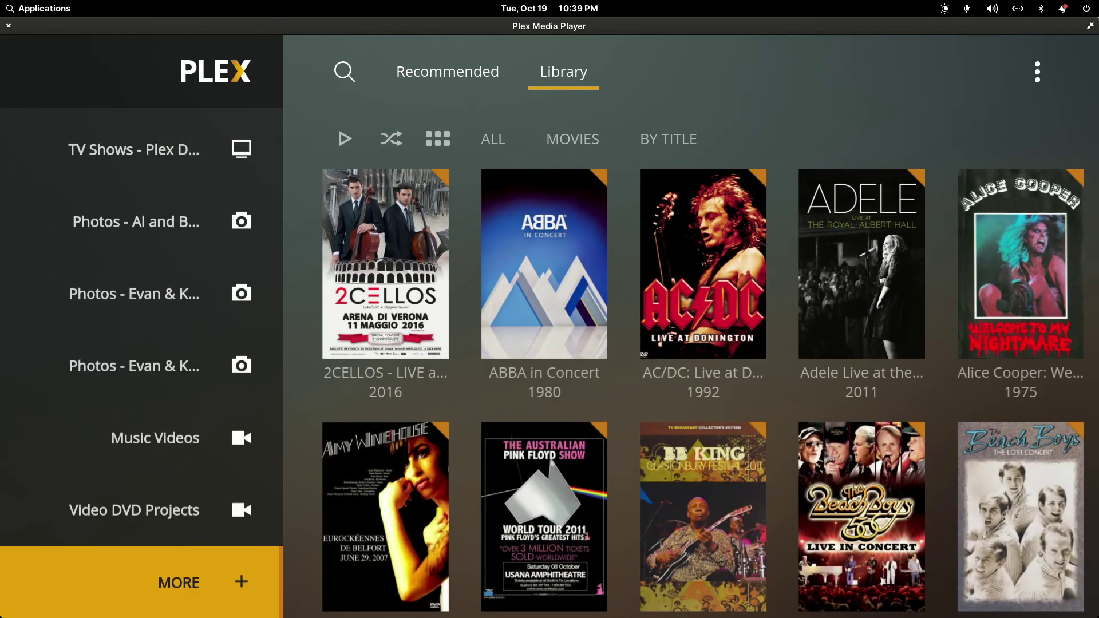
# - Move back through the pinned libraries and show the TV Shows collections
pyautogui.press('Up')
pyautogui.press('Up')
pyautogui.press('Up')
pyautogui.press('Up')
pyautogui.press('Up')
pyautogui.press('Up')
pyautogui.press('Up')
pyautogui.press('Up')
pyautogui.press('Up')
pyautogui.press('Up')
pyautogui.press('Up')
pyautogui.press('Up')
pyautogui.press('Up')
pyautogui.press('Up')
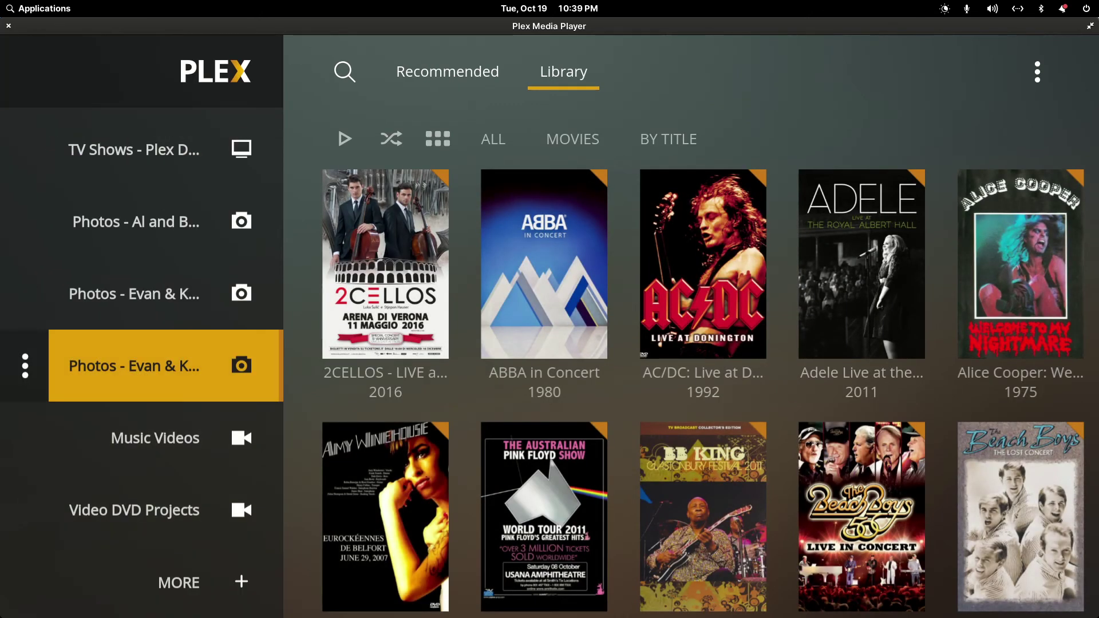
pyautogui.press('Up')
pyautogui.press('Up')
pyautogui.press('Down')
pyautogui.press('Down')
pyautogui.press('Down')
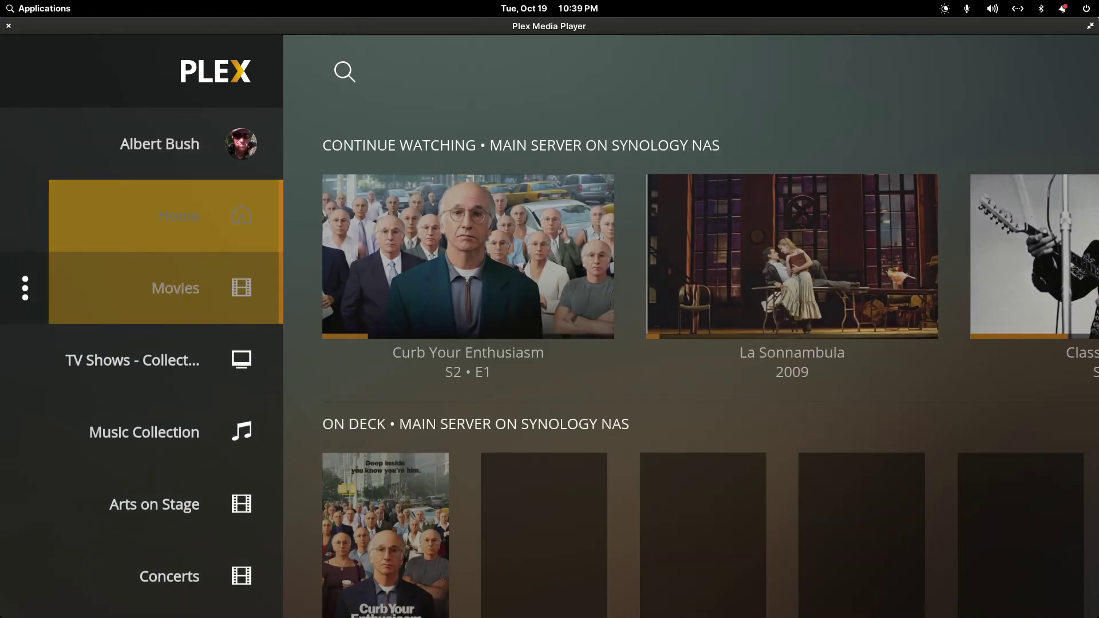
pyautogui.press('Up')
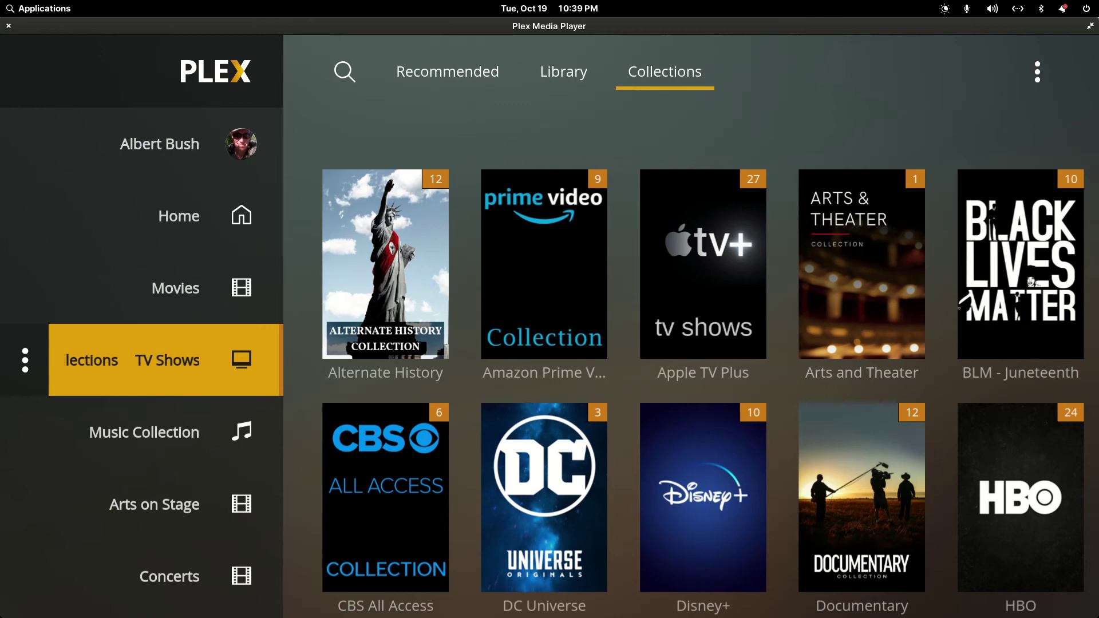
# - Go to Home and show the Recently Added in Movies row with 7 Days in Entebbe selected
pyautogui.press('Up')
pyautogui.press('Up')
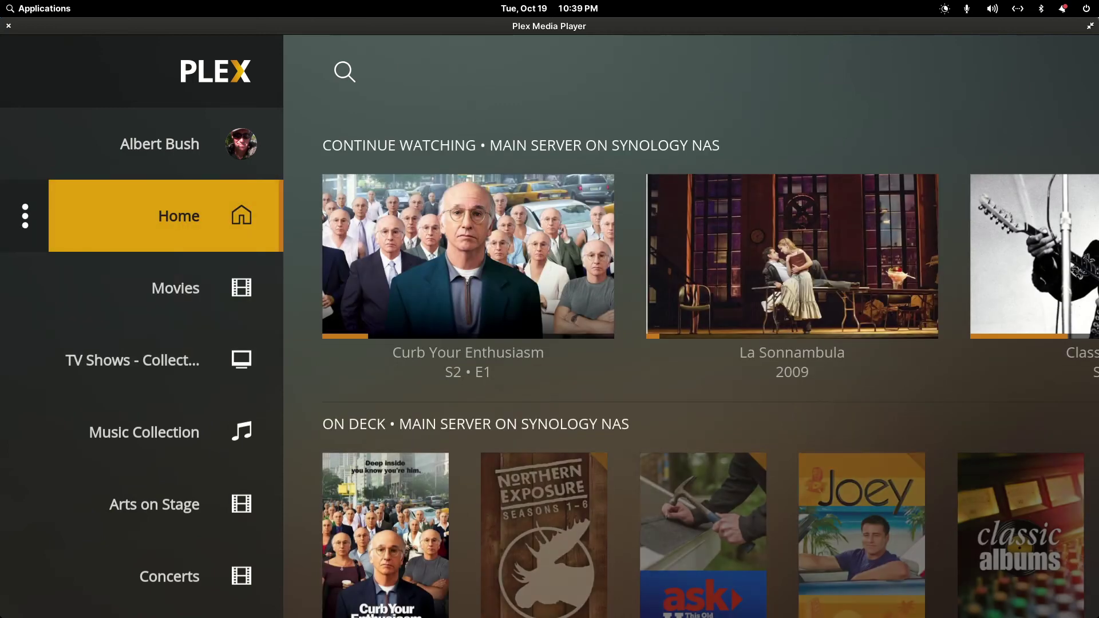
pyautogui.press('Right')
pyautogui.press('Down')
pyautogui.press('Down')
pyautogui.press('Down')
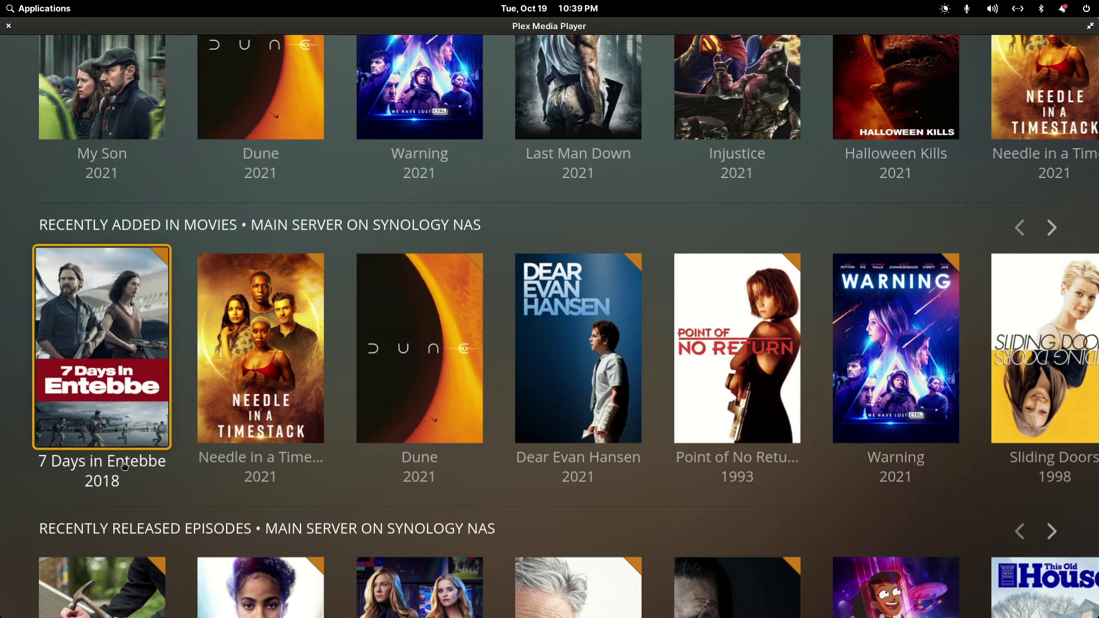
# - Switch to the Plex web app, maximize its window and show Recently Added in Movies on the Home page
pyautogui.moveTo(595, 615)
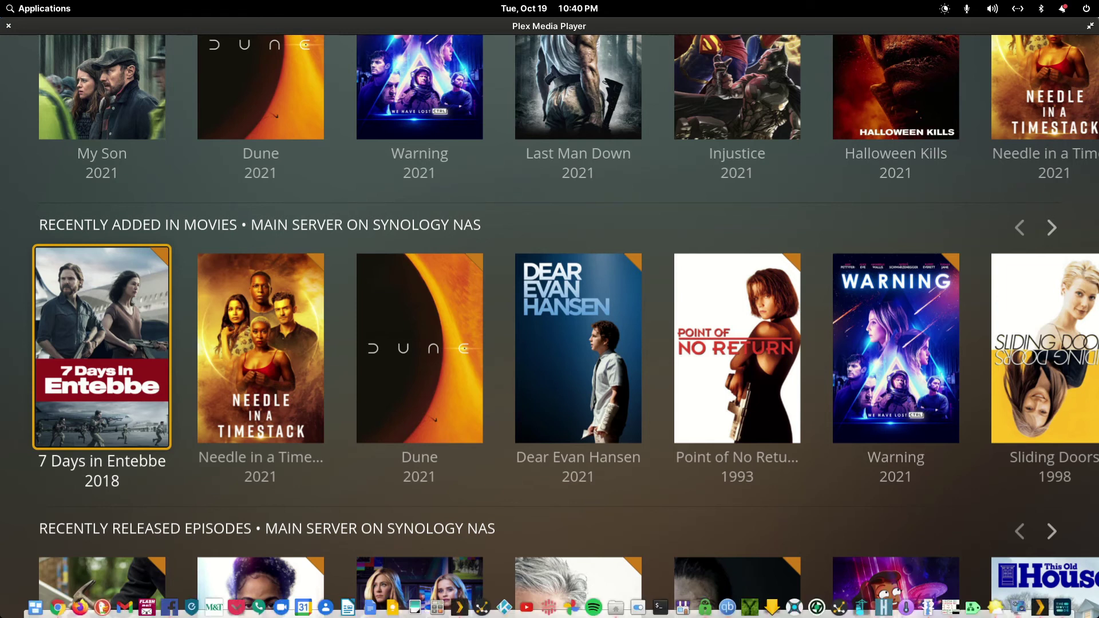
pyautogui.click(1036, 609)
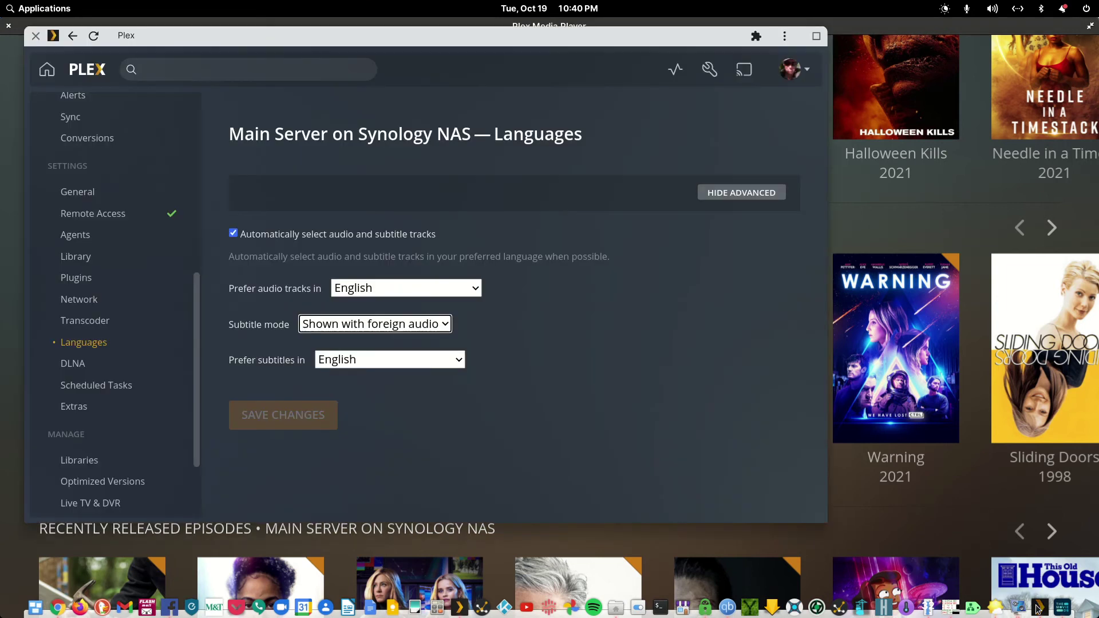
pyautogui.scroll(7, 147, 153)
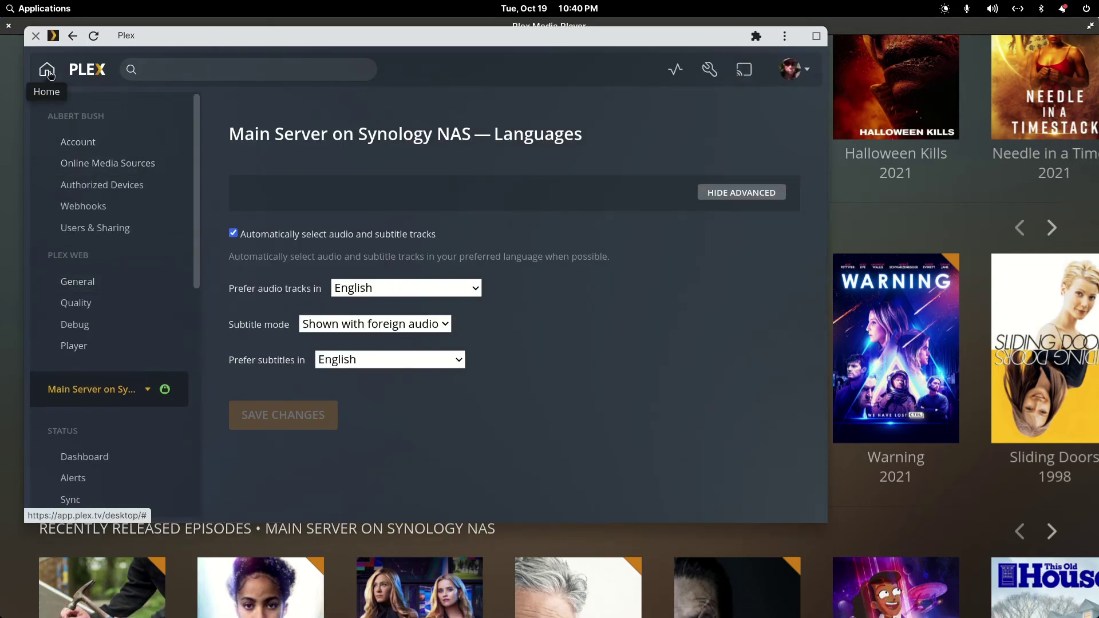
pyautogui.doubleClick(271, 35)
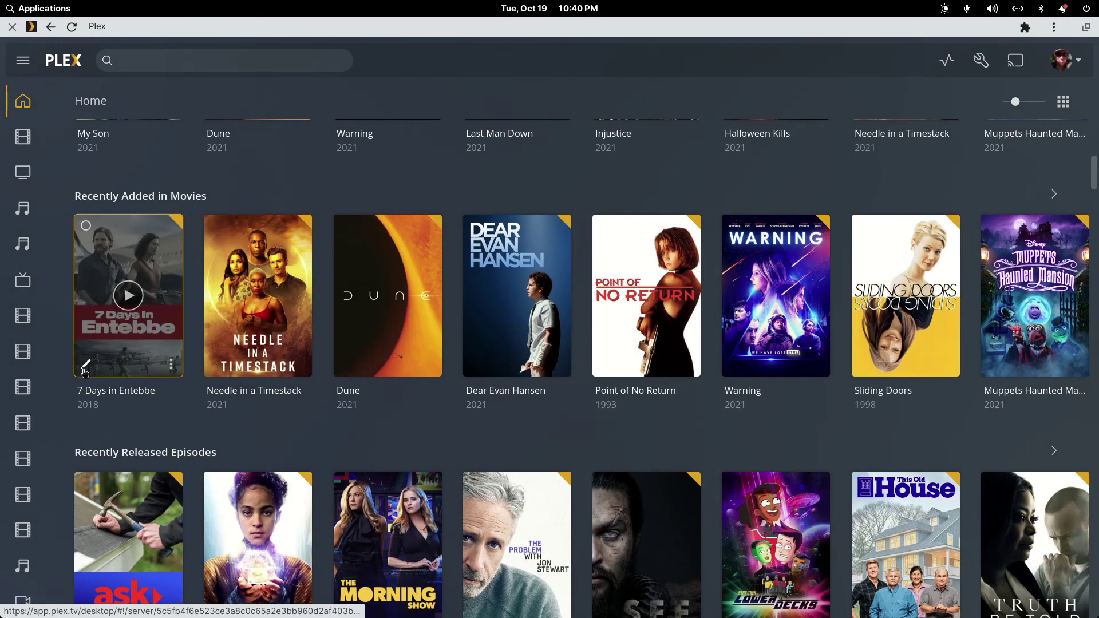
# - Open the file info of 7 Days in Entebbe for editing and highlight "7 Days in Entebbe (2018)" in the path
pyautogui.click(85, 371)
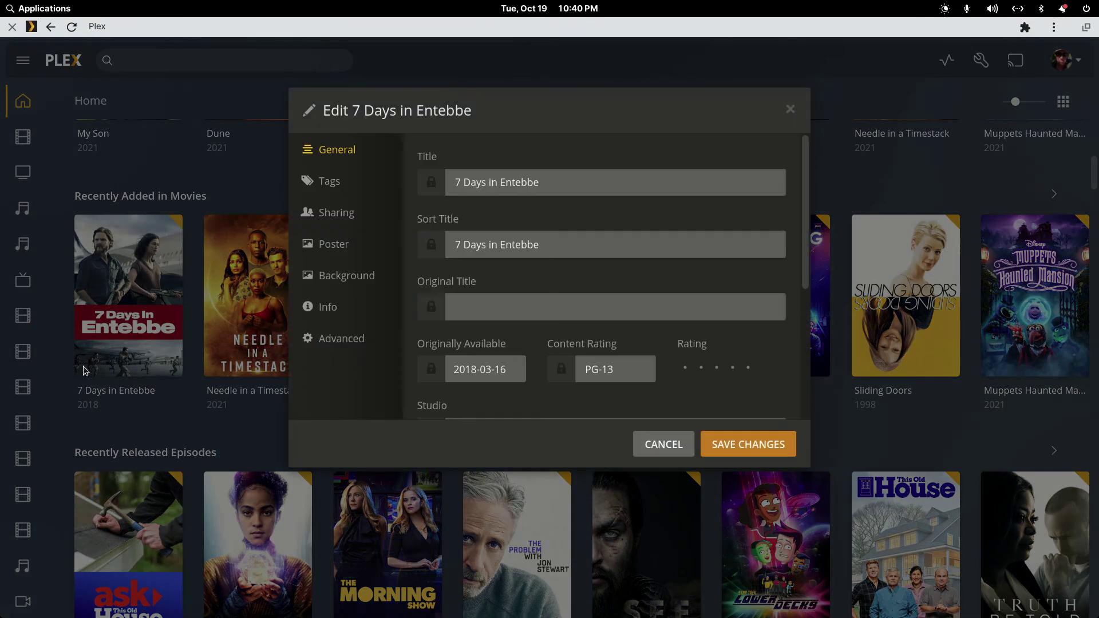
pyautogui.click(331, 314)
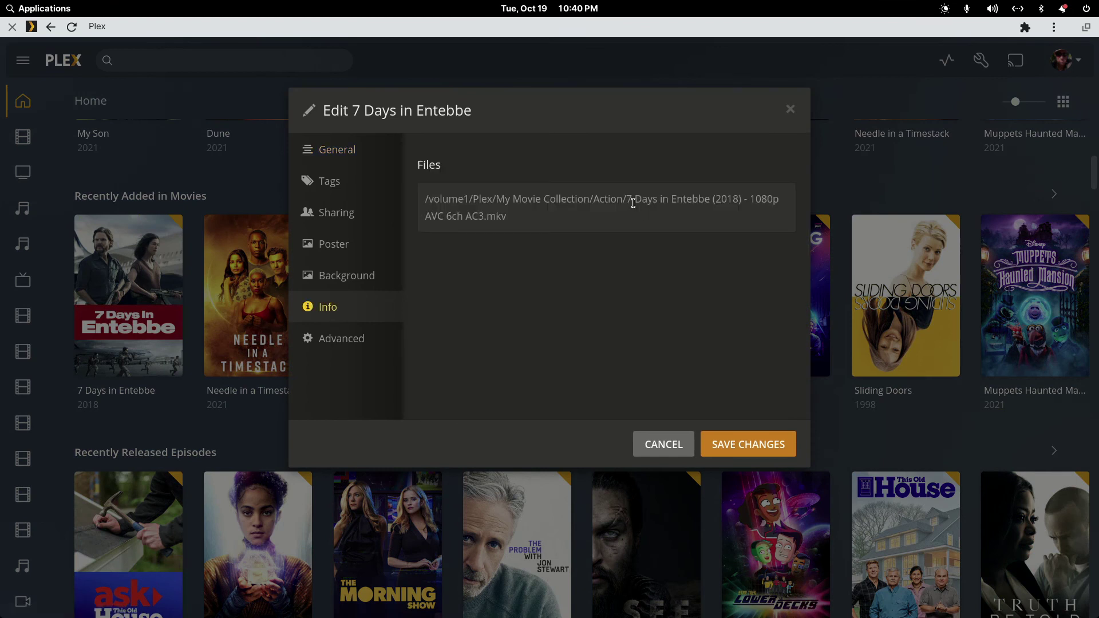
pyautogui.moveTo(628, 200); pyautogui.dragTo(744, 205)
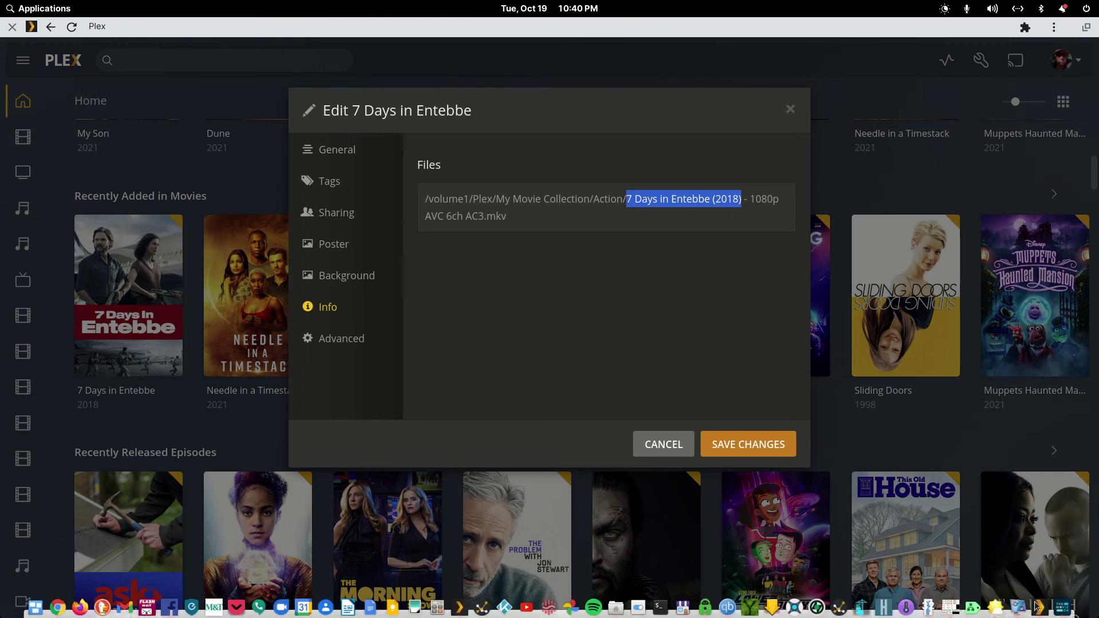
# - Switch to the TMDB window and go back from the Back to the Future Collection page to the TMDB home page
pyautogui.click(1058, 604)
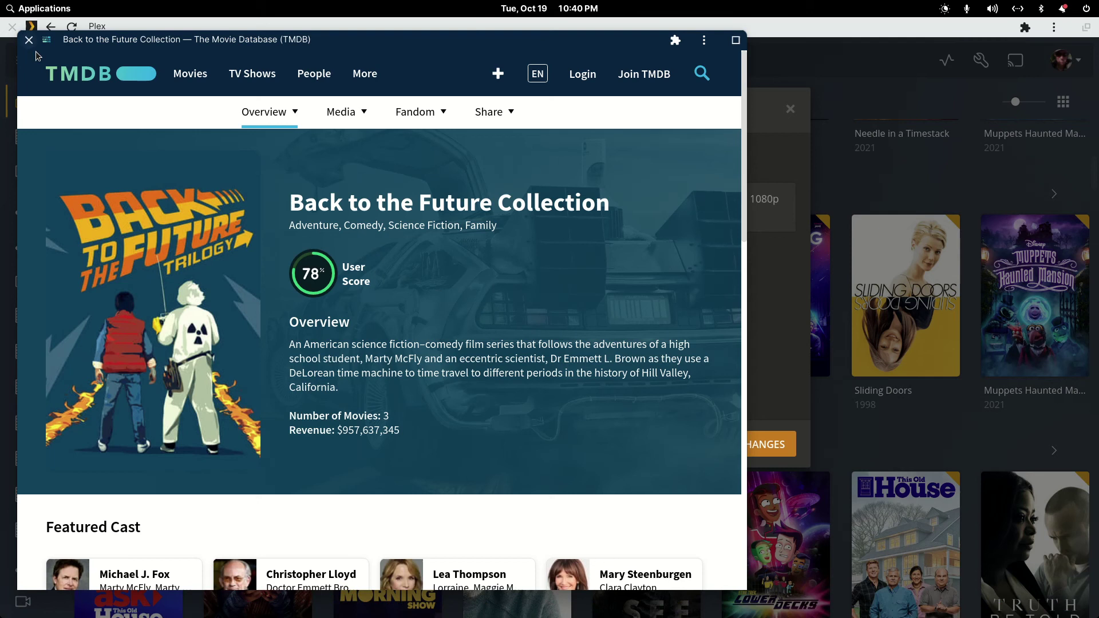
pyautogui.rightClick(416, 56)
pyautogui.click(435, 67)
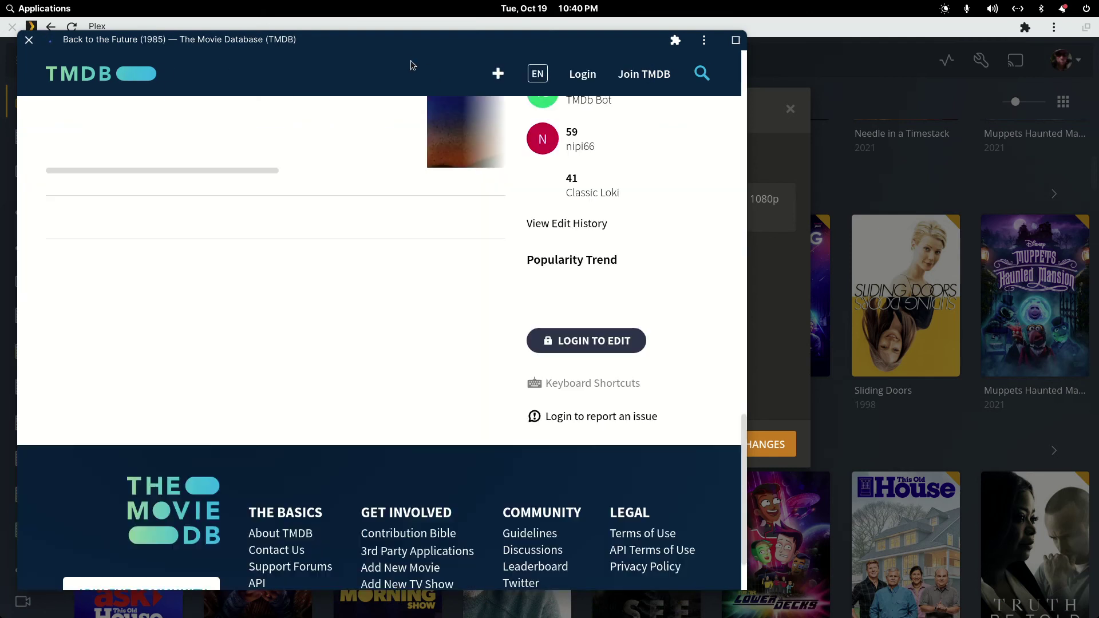
pyautogui.rightClick(401, 58)
pyautogui.click(407, 65)
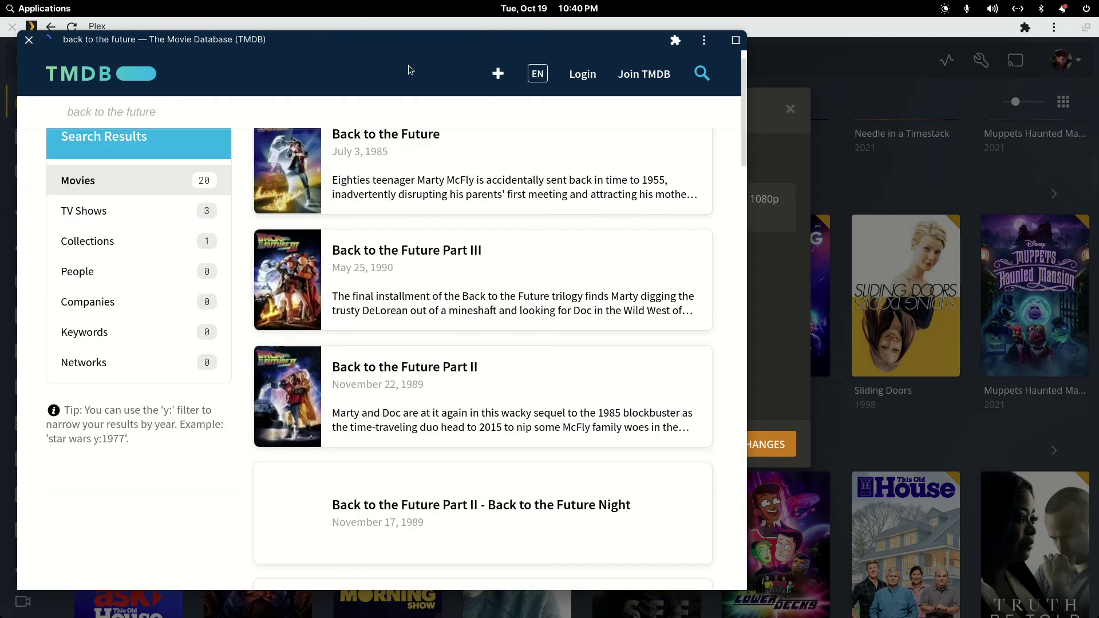
pyautogui.rightClick(408, 65)
pyautogui.click(415, 78)
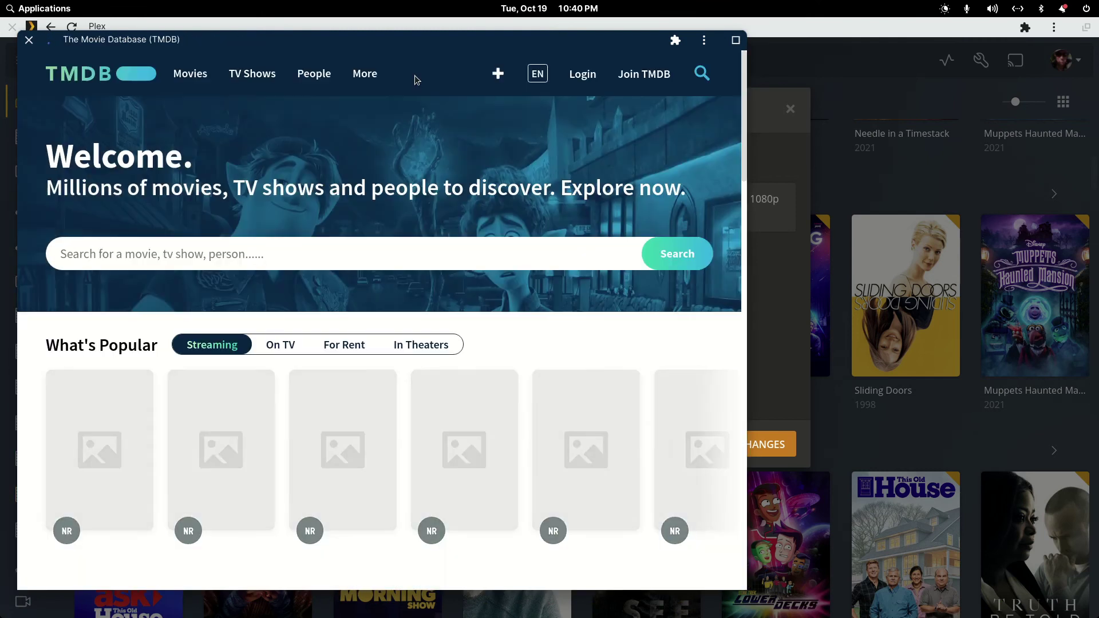
# - Search TMDB for "7 days"
pyautogui.rightClick(414, 79)
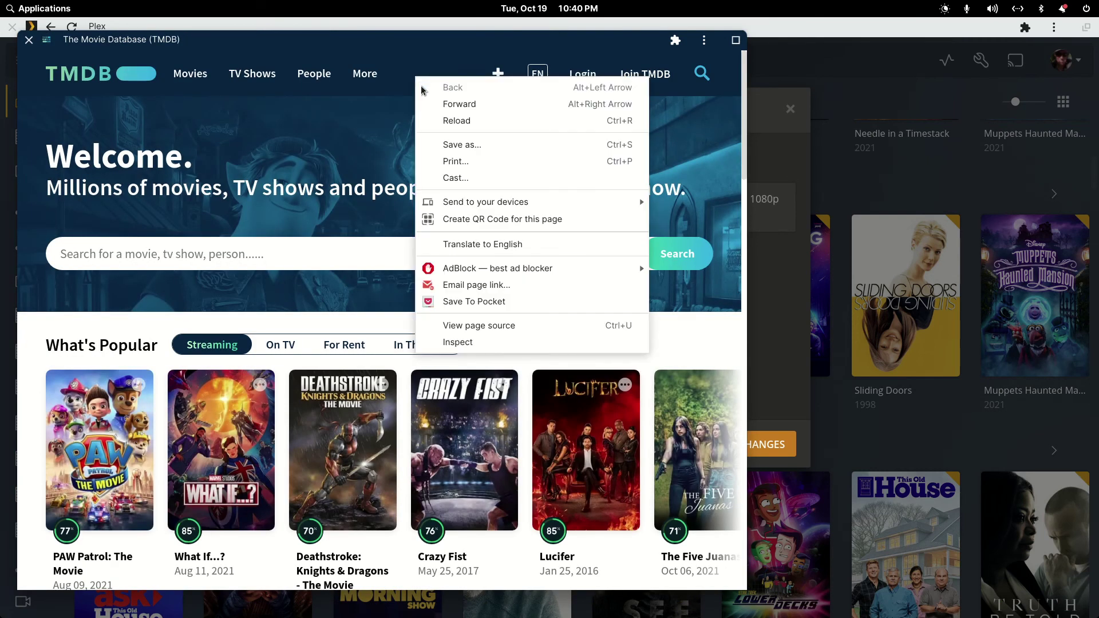
pyautogui.click(269, 255)
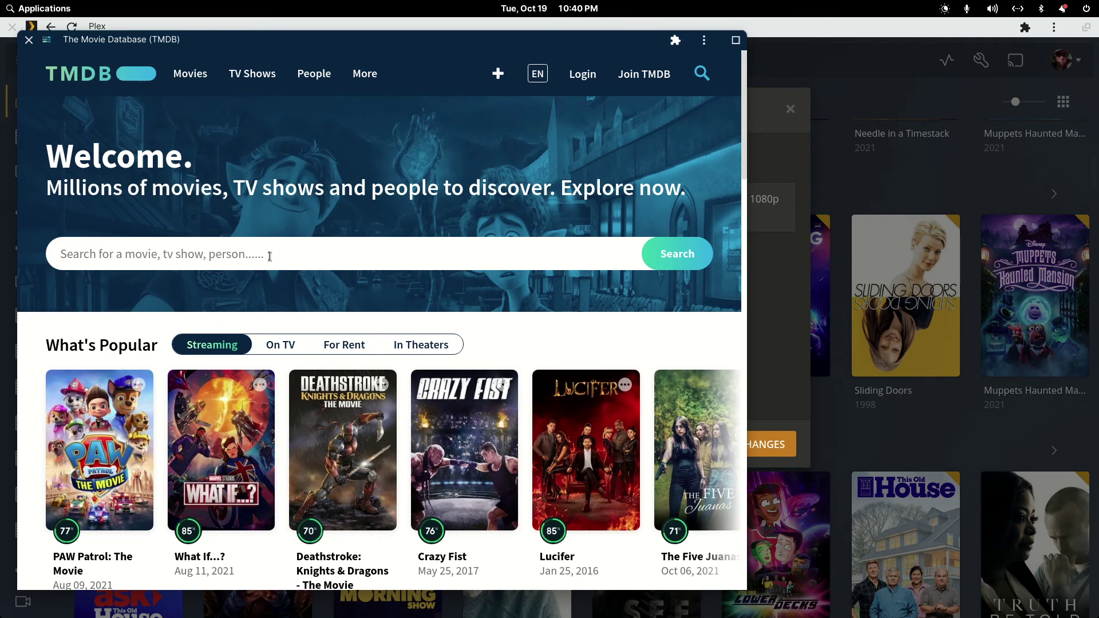
pyautogui.write('7 days')
pyautogui.press('Return')
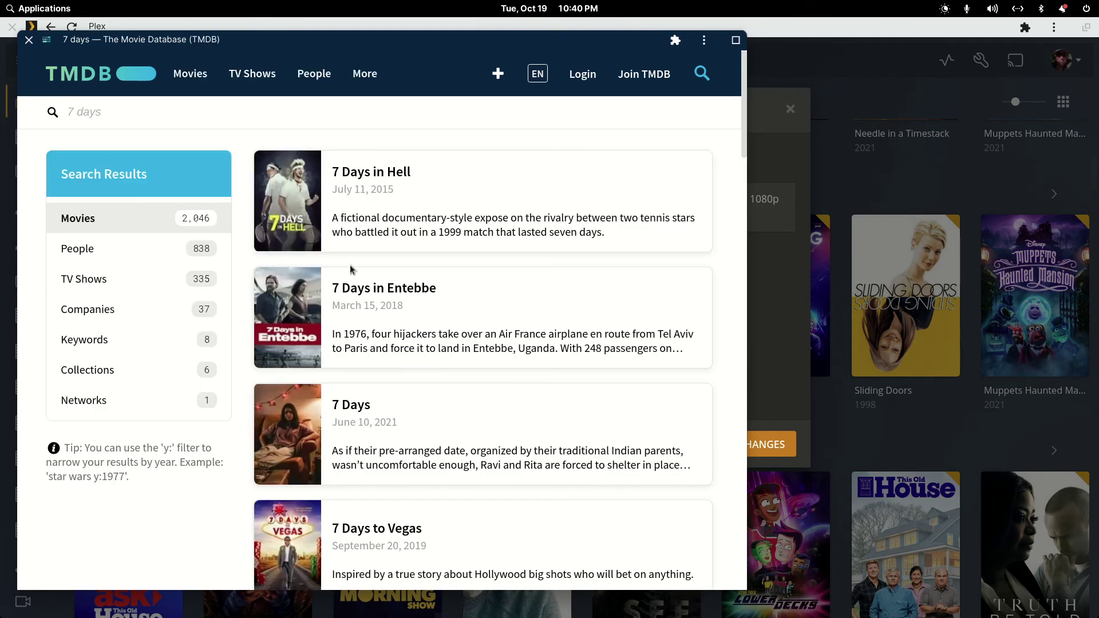
# - Open the 7 Days in Entebbe page from the search results and highlight the title with its year, "7 Days in Entebbe (2018)"
pyautogui.scroll(-3, 351, 269)
pyautogui.click(384, 140)
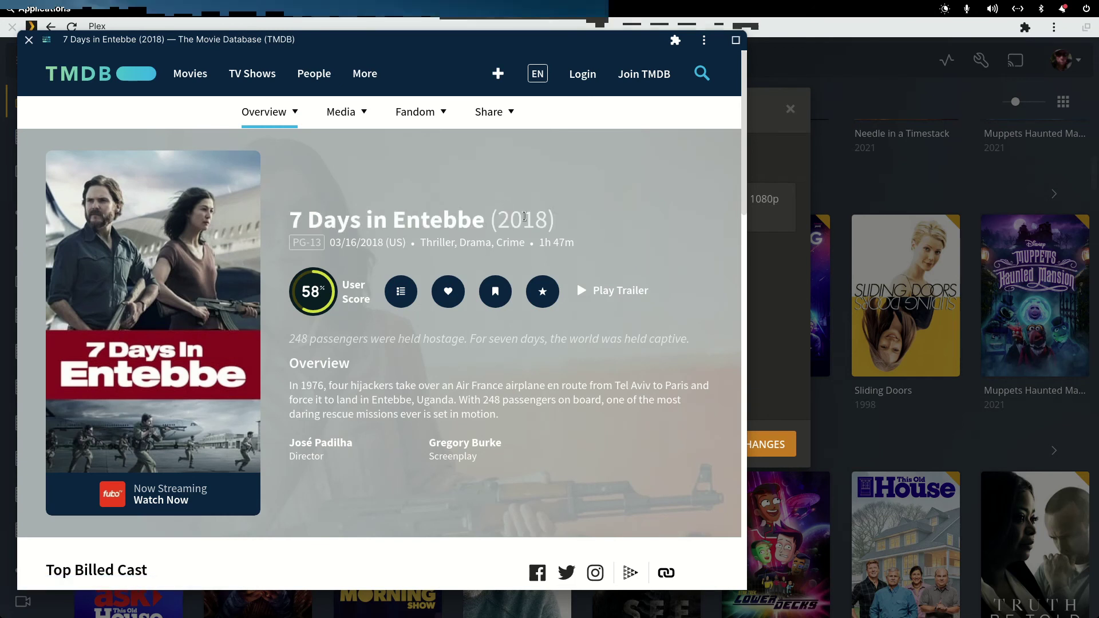
pyautogui.moveTo(606, 225); pyautogui.dragTo(286, 226)
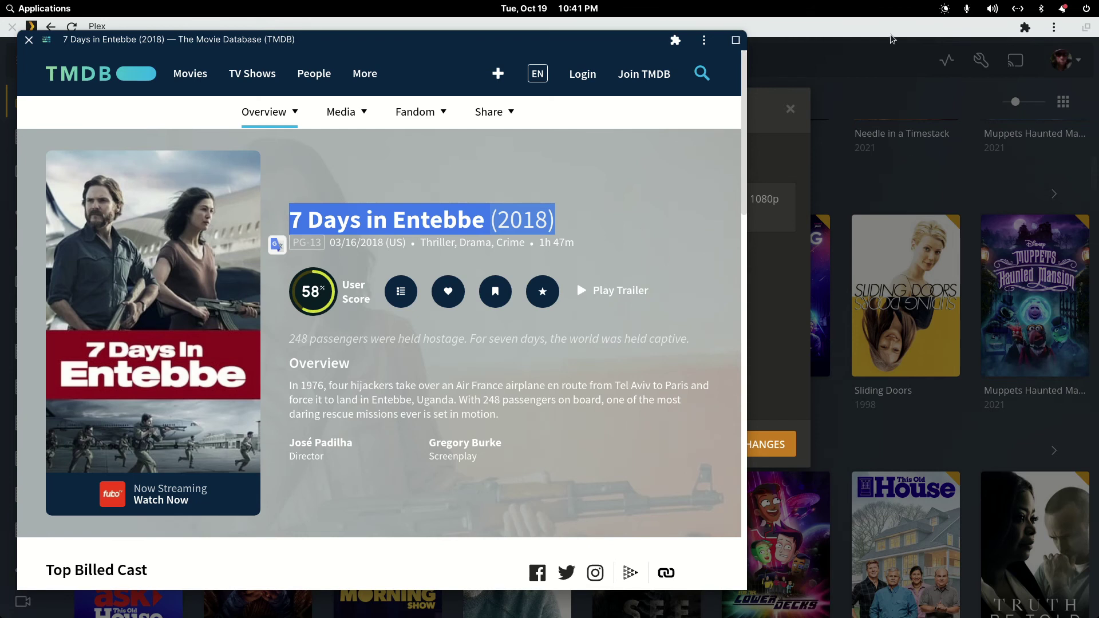
# - Switch to the Plex web app and review the General, Tags, Sharing, Poster and Background sections of 7 Days in Entebbe
pyautogui.hotkey('alt', 'Tab')
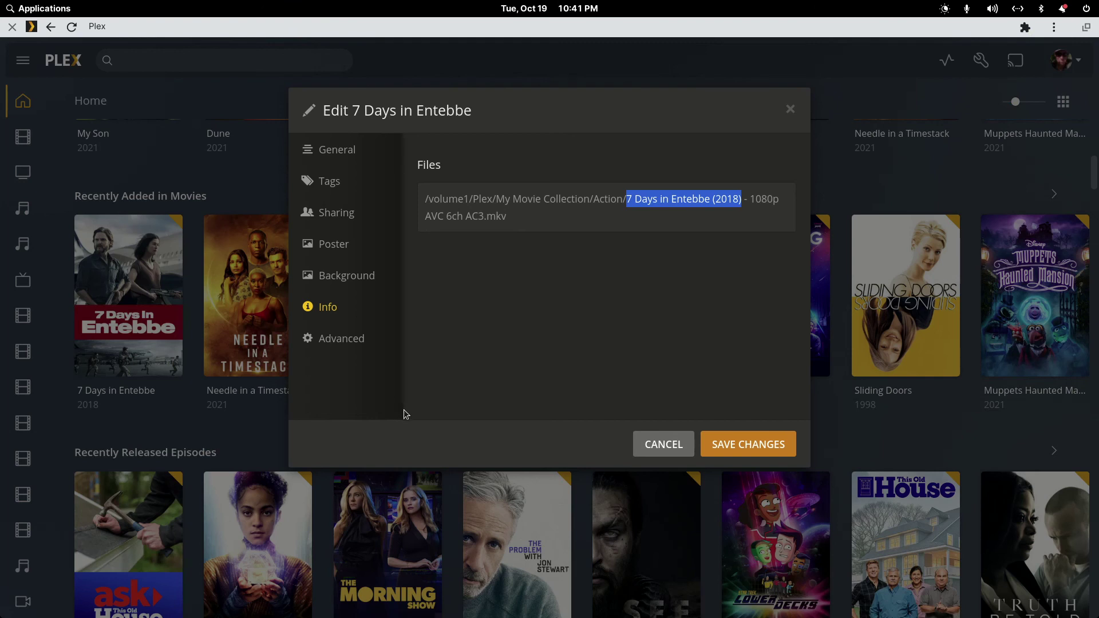
pyautogui.click(347, 153)
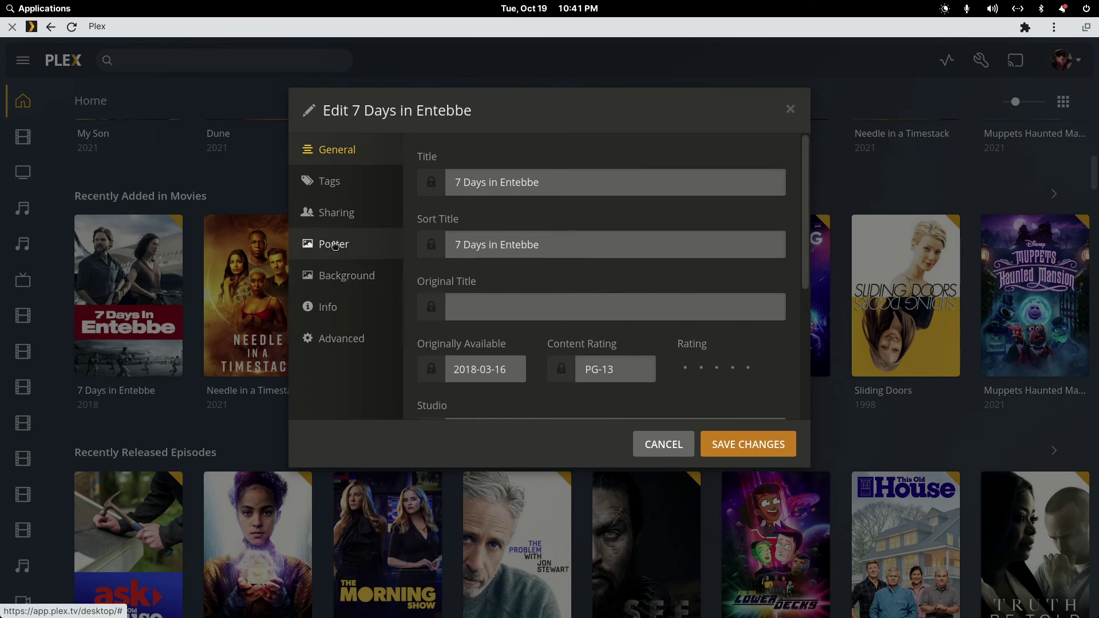
pyautogui.click(331, 182)
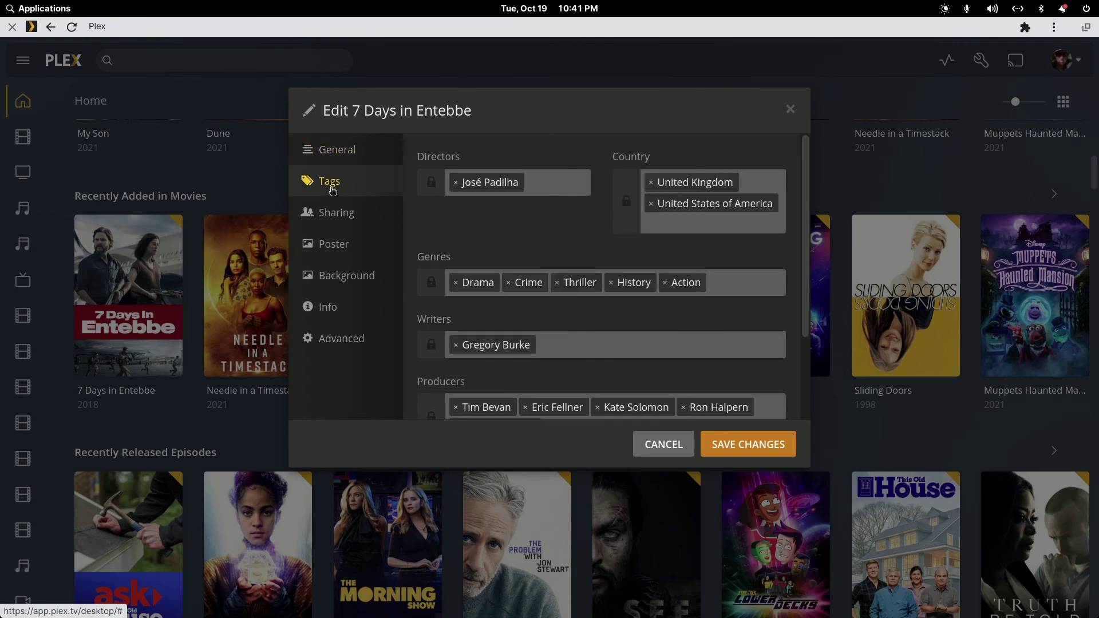
pyautogui.scroll(-2, 547, 285)
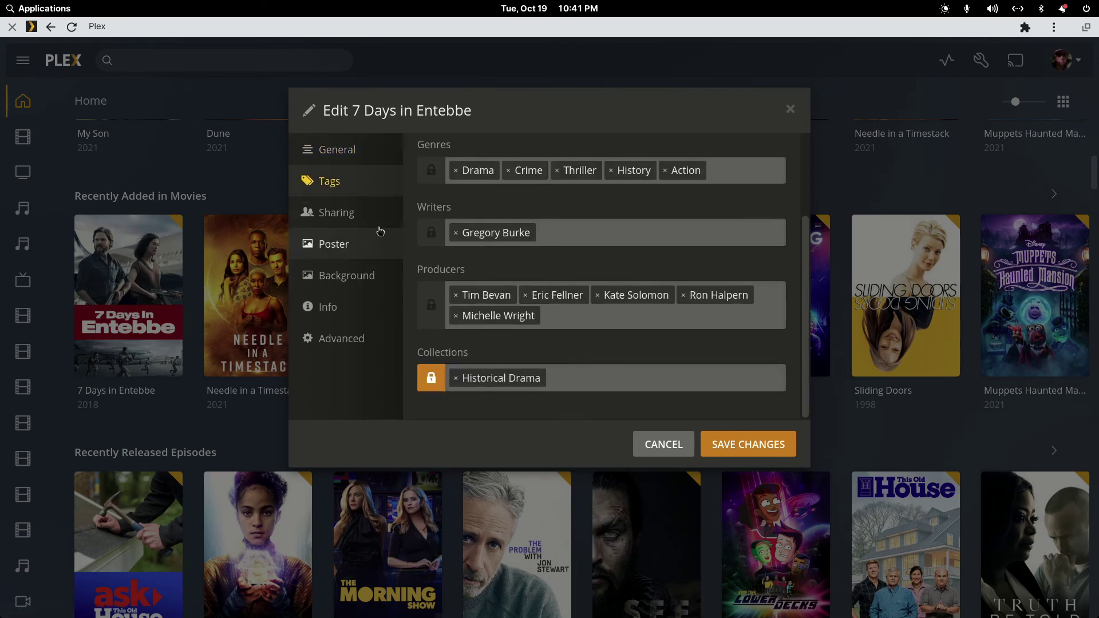
pyautogui.click(338, 214)
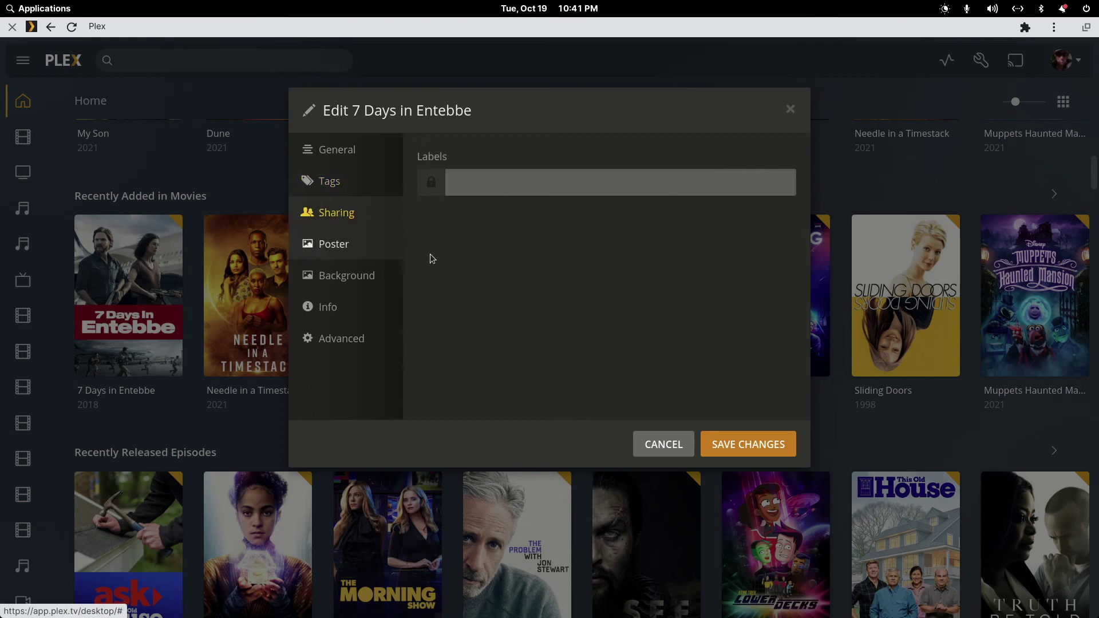
pyautogui.click(329, 244)
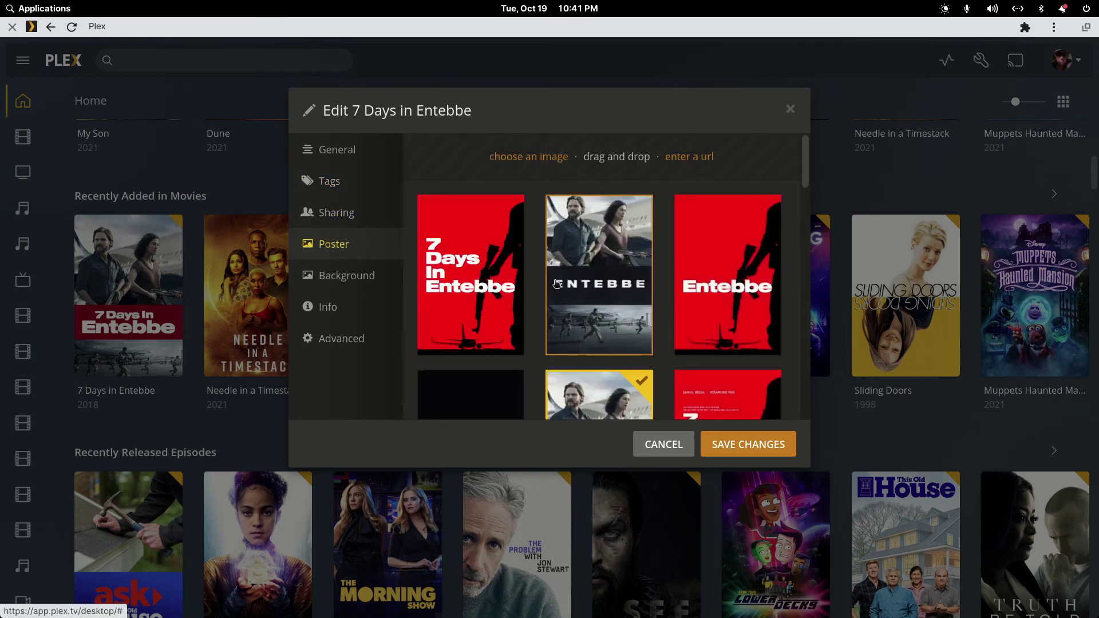
pyautogui.scroll(-4, 555, 285)
pyautogui.click(368, 286)
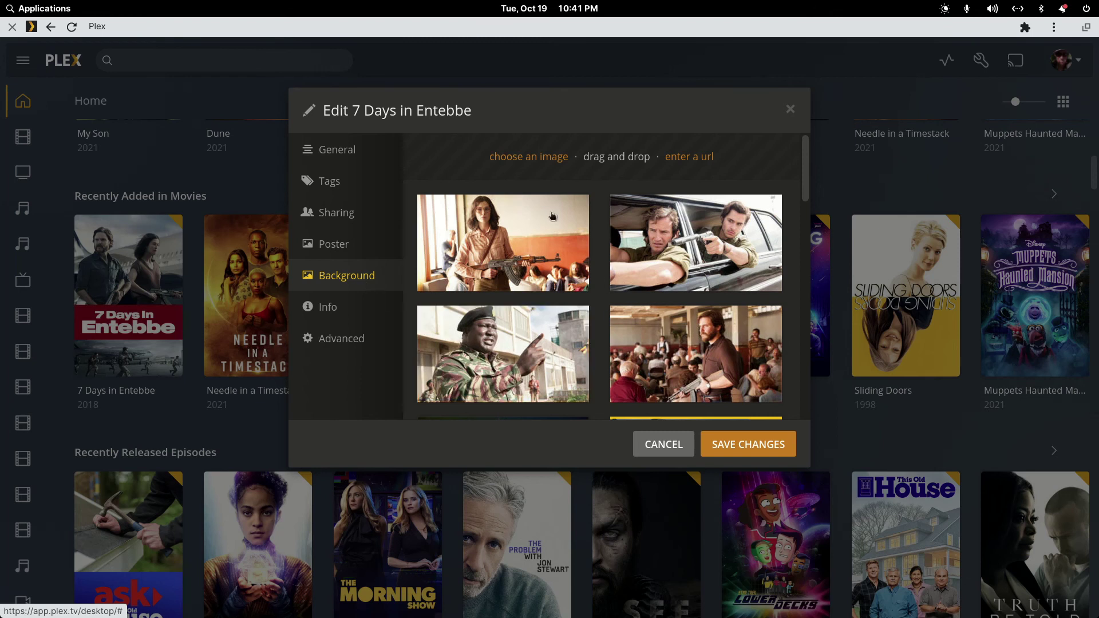
# - Review the General fields and the Tags down to Collections for 7 Days in Entebbe again, and close the editor without saving
pyautogui.click(332, 160)
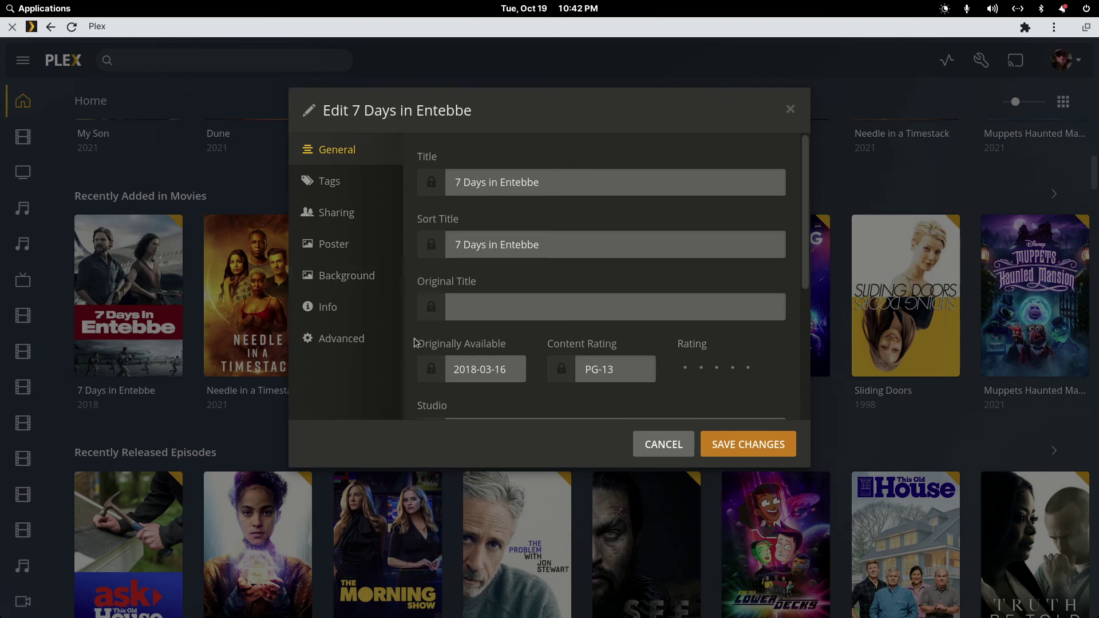
pyautogui.scroll(-3, 415, 343)
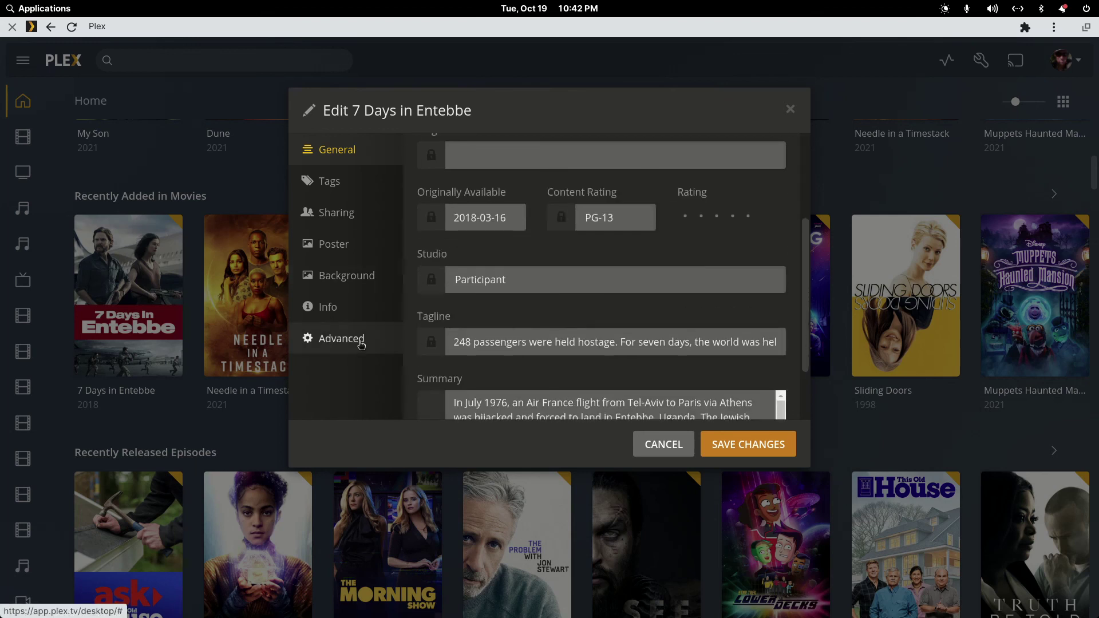
pyautogui.click(332, 183)
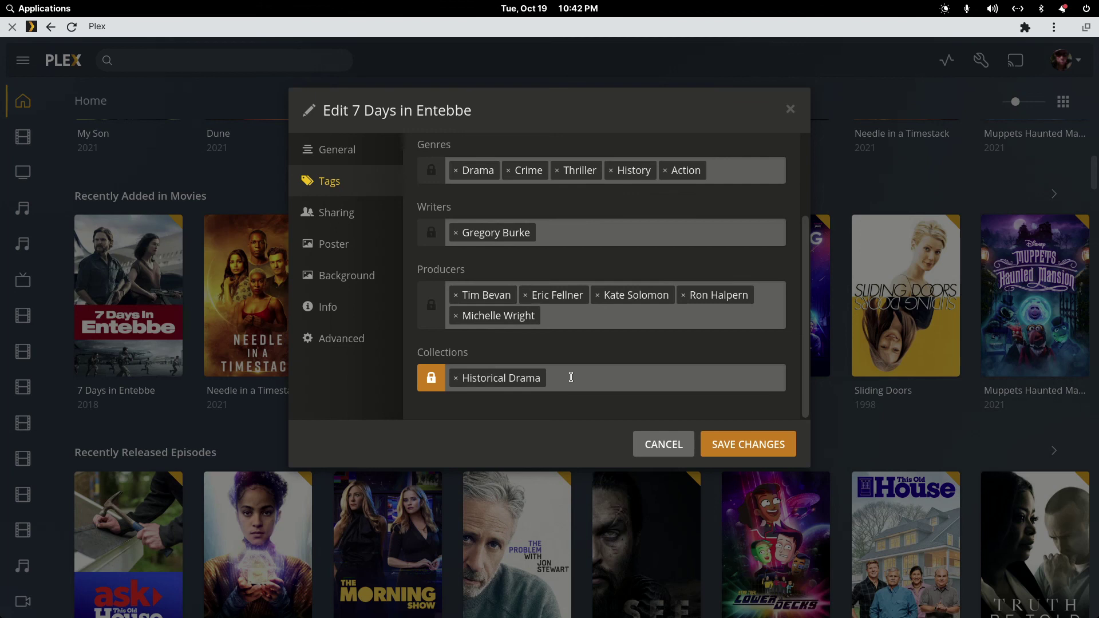
pyautogui.scroll(2, 559, 342)
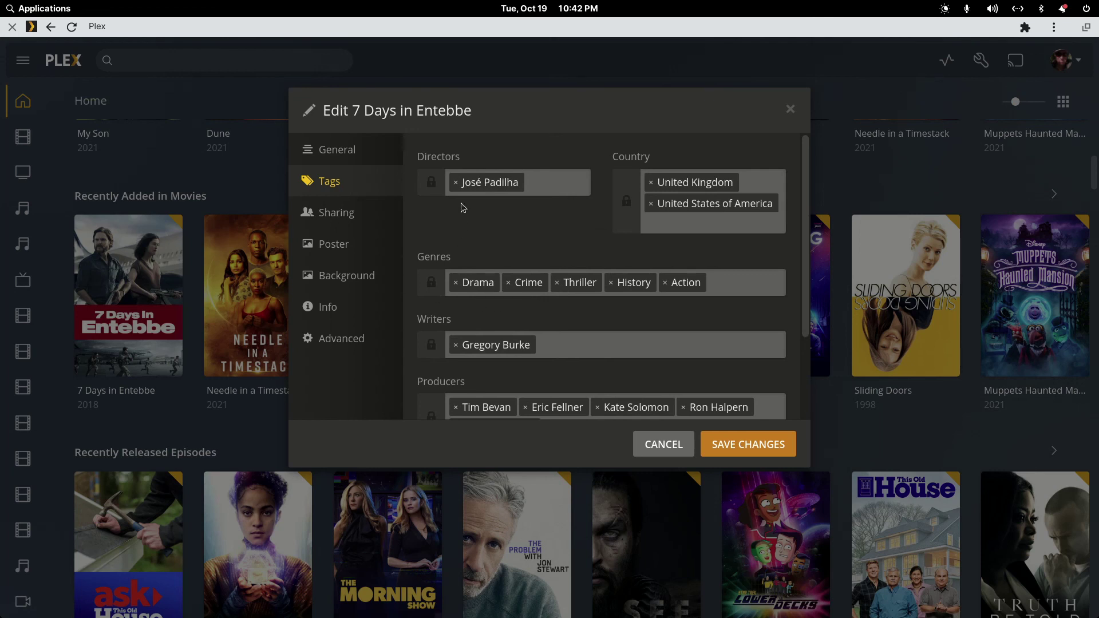
pyautogui.click(332, 150)
pyautogui.click(328, 181)
pyautogui.scroll(-2, 648, 257)
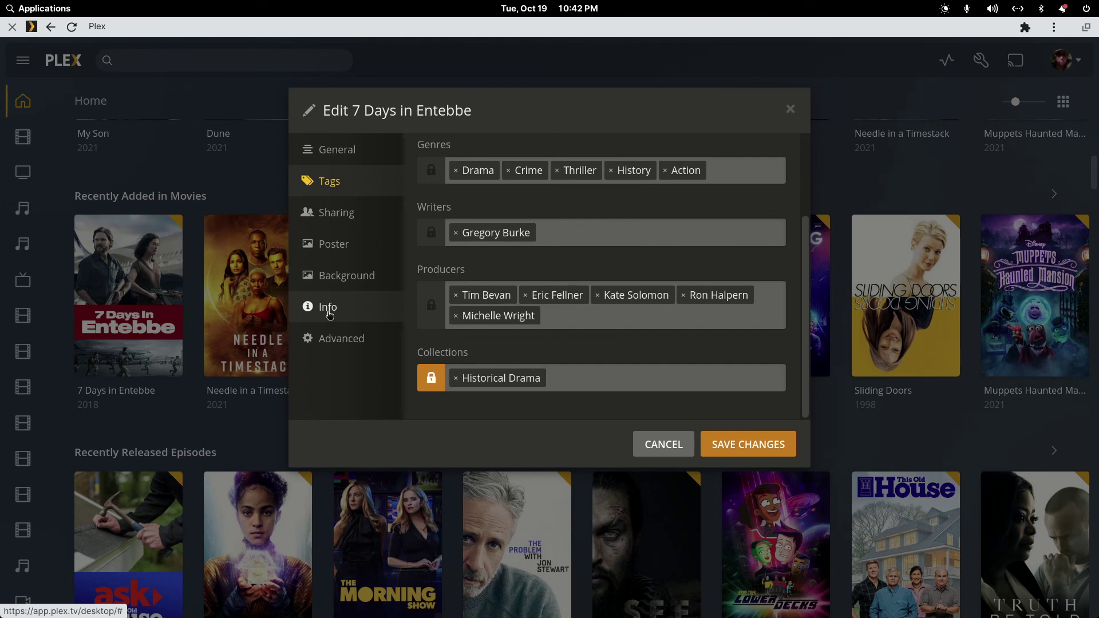
pyautogui.click(639, 444)
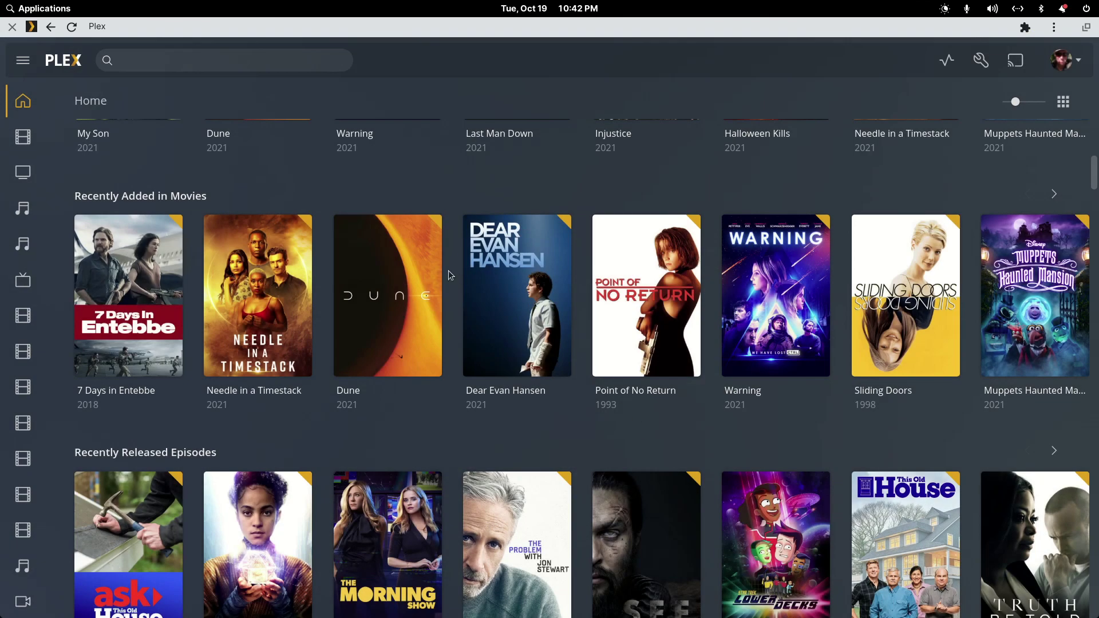
# - Return the web app's Home page to Continue Watching, and switch to Plex Media Player at the start of its Home screen
pyautogui.scroll(5, 435, 264)
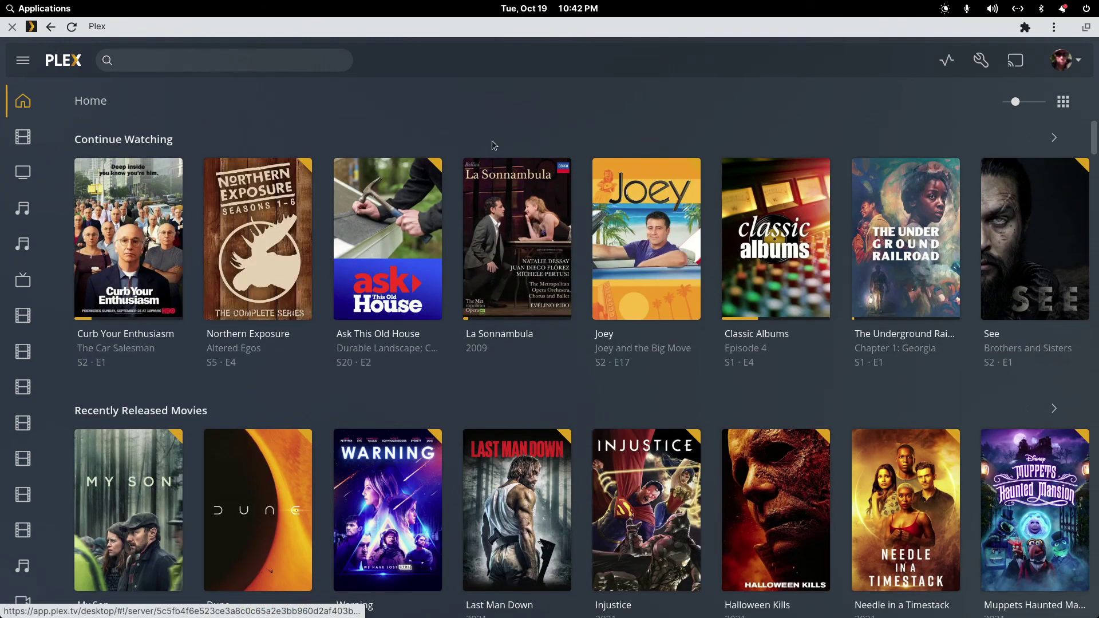
pyautogui.moveTo(1042, 608)
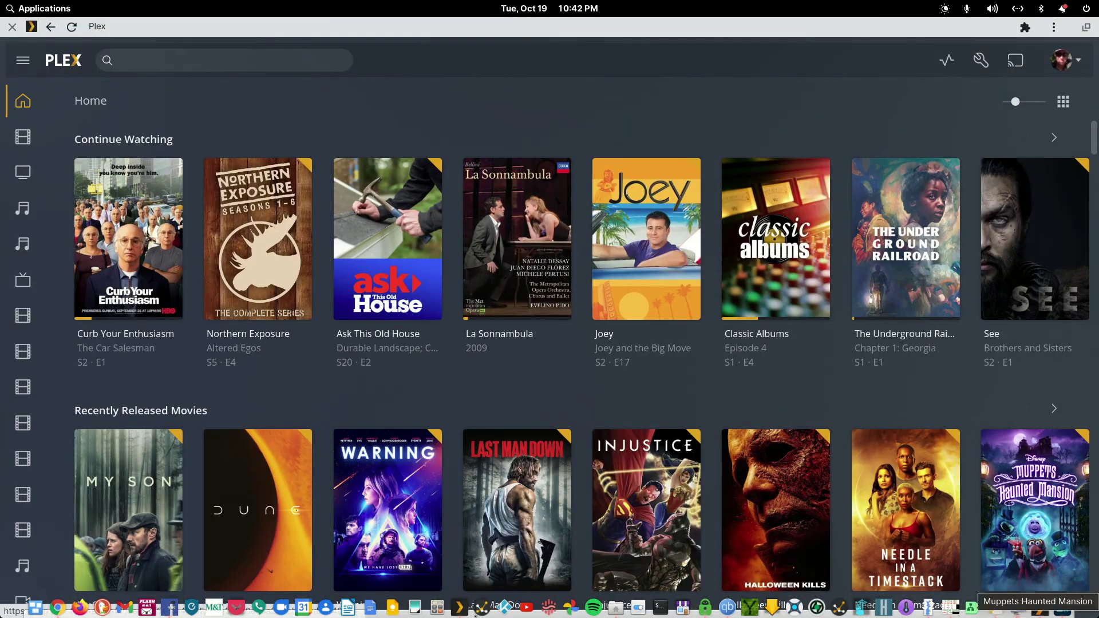
pyautogui.click(460, 608)
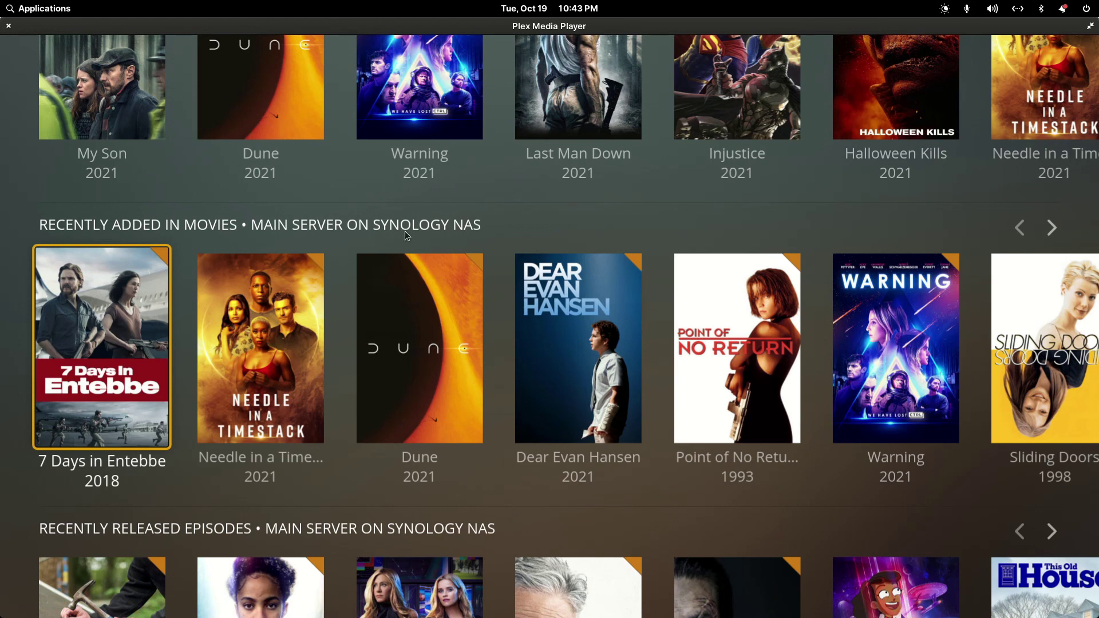
pyautogui.press('Escape')
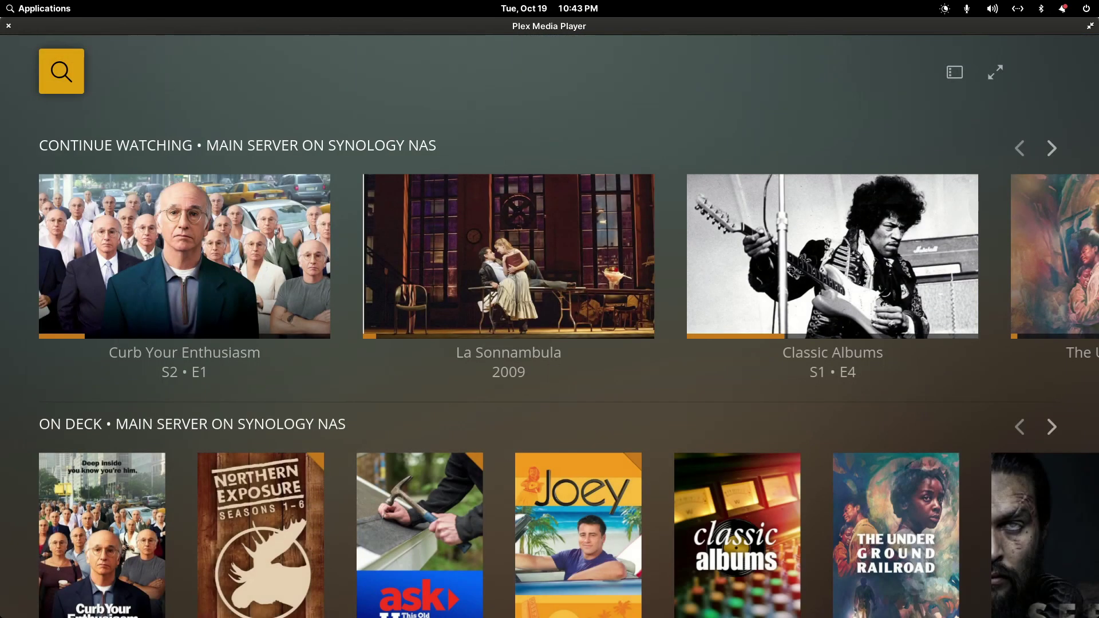